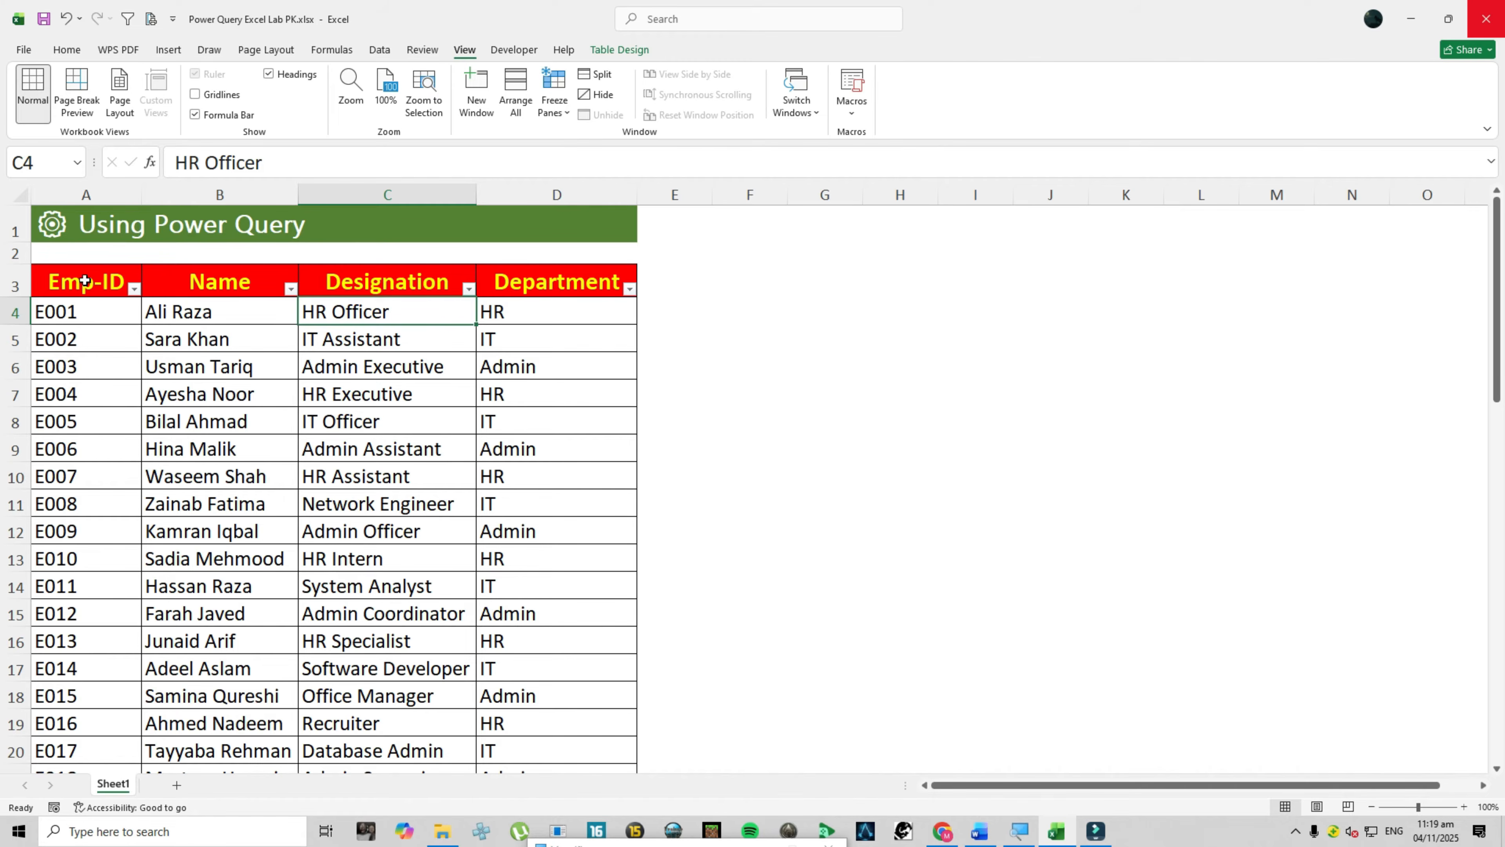
Review the employee table's column headers and the department values offered by the Department filter.
{"action": "left_click", "coordinate": [195, 288]}
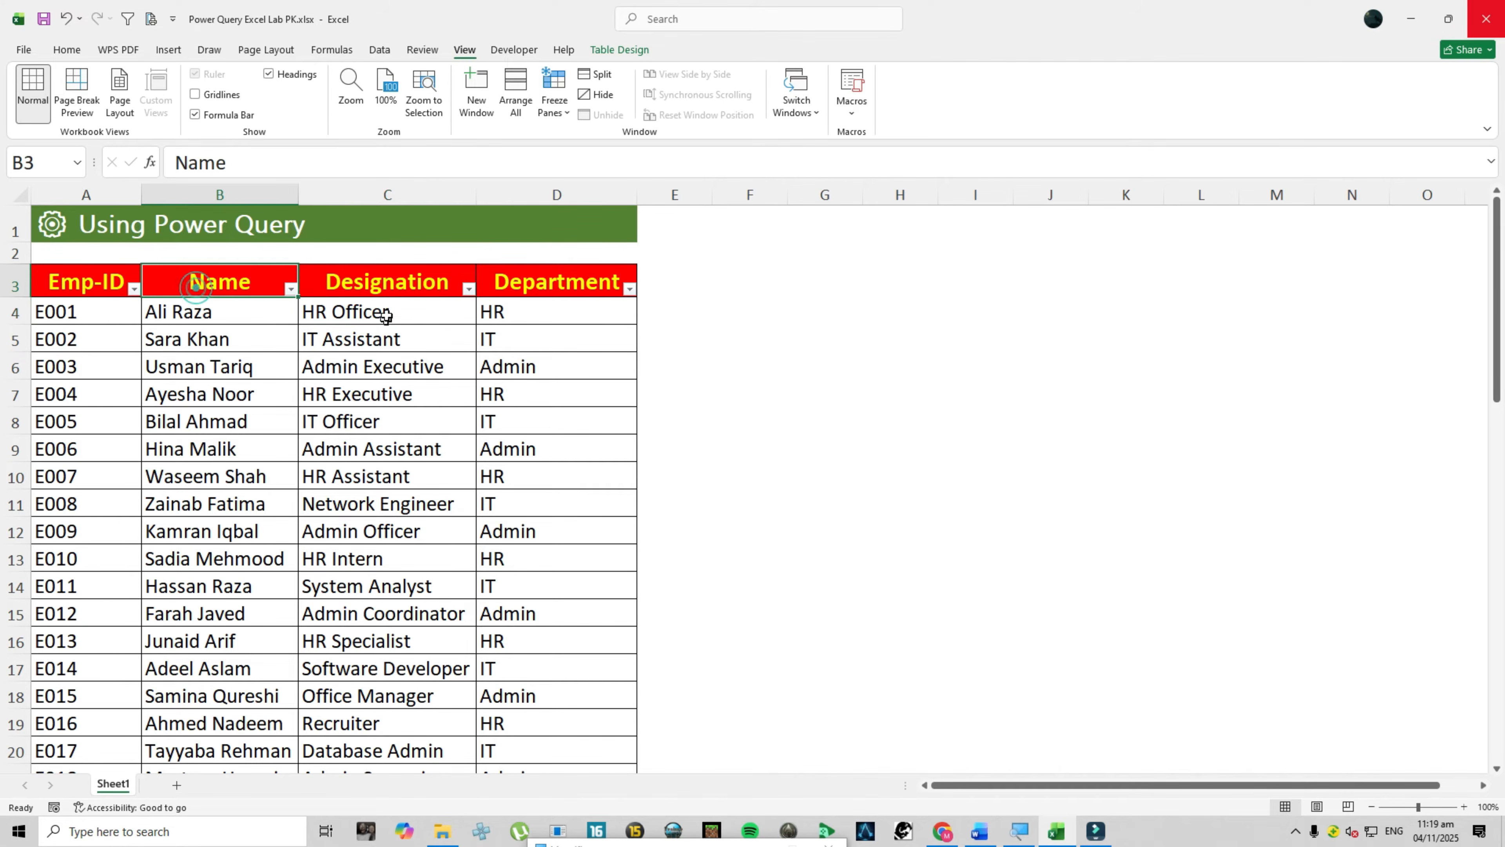
{"action": "left_click", "coordinate": [388, 283]}
{"action": "left_click", "coordinate": [551, 288]}
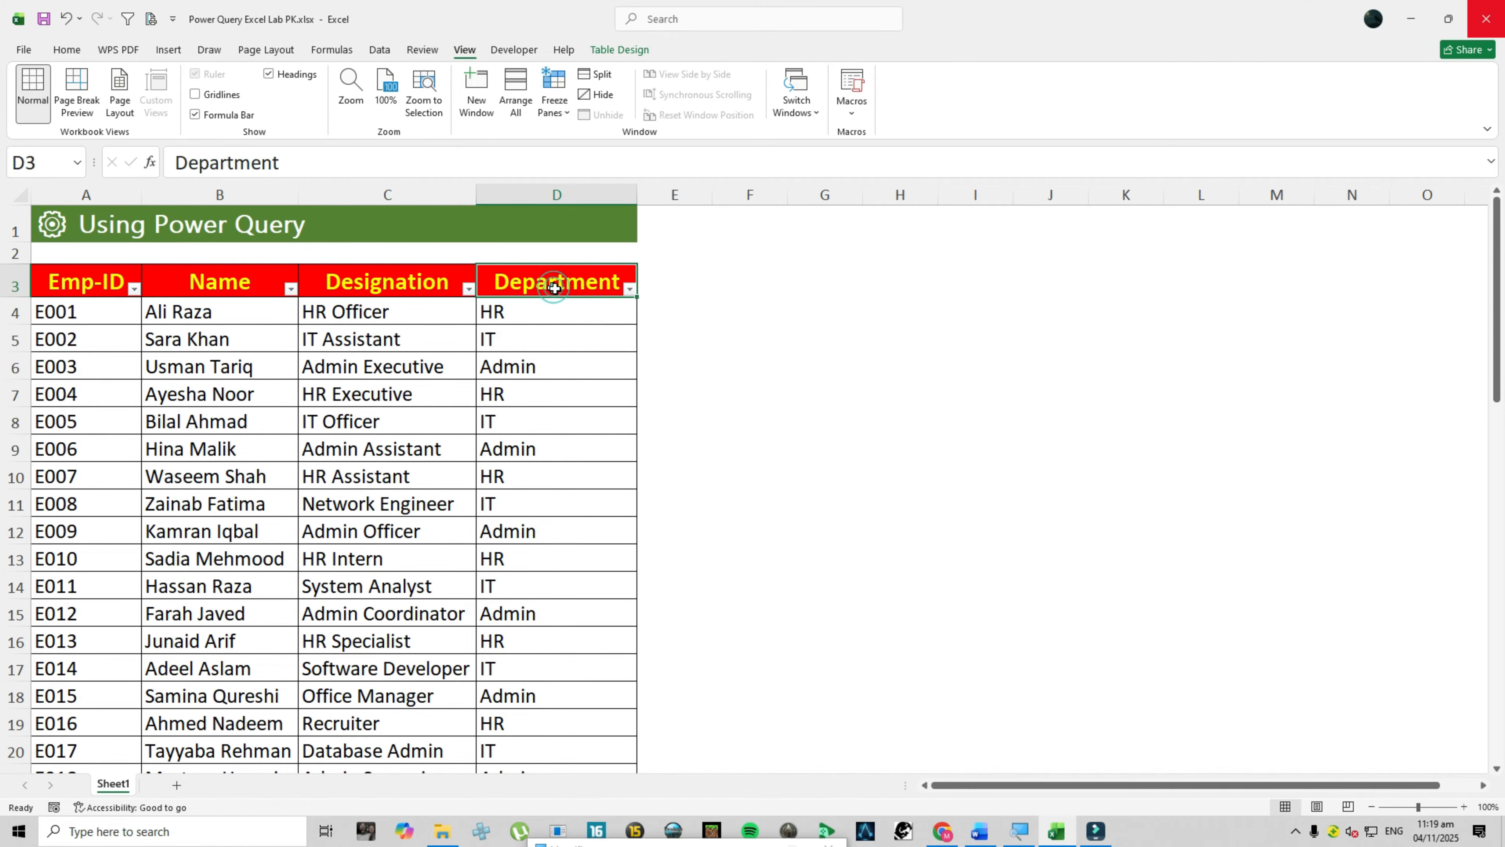
{"action": "left_click", "coordinate": [630, 289]}
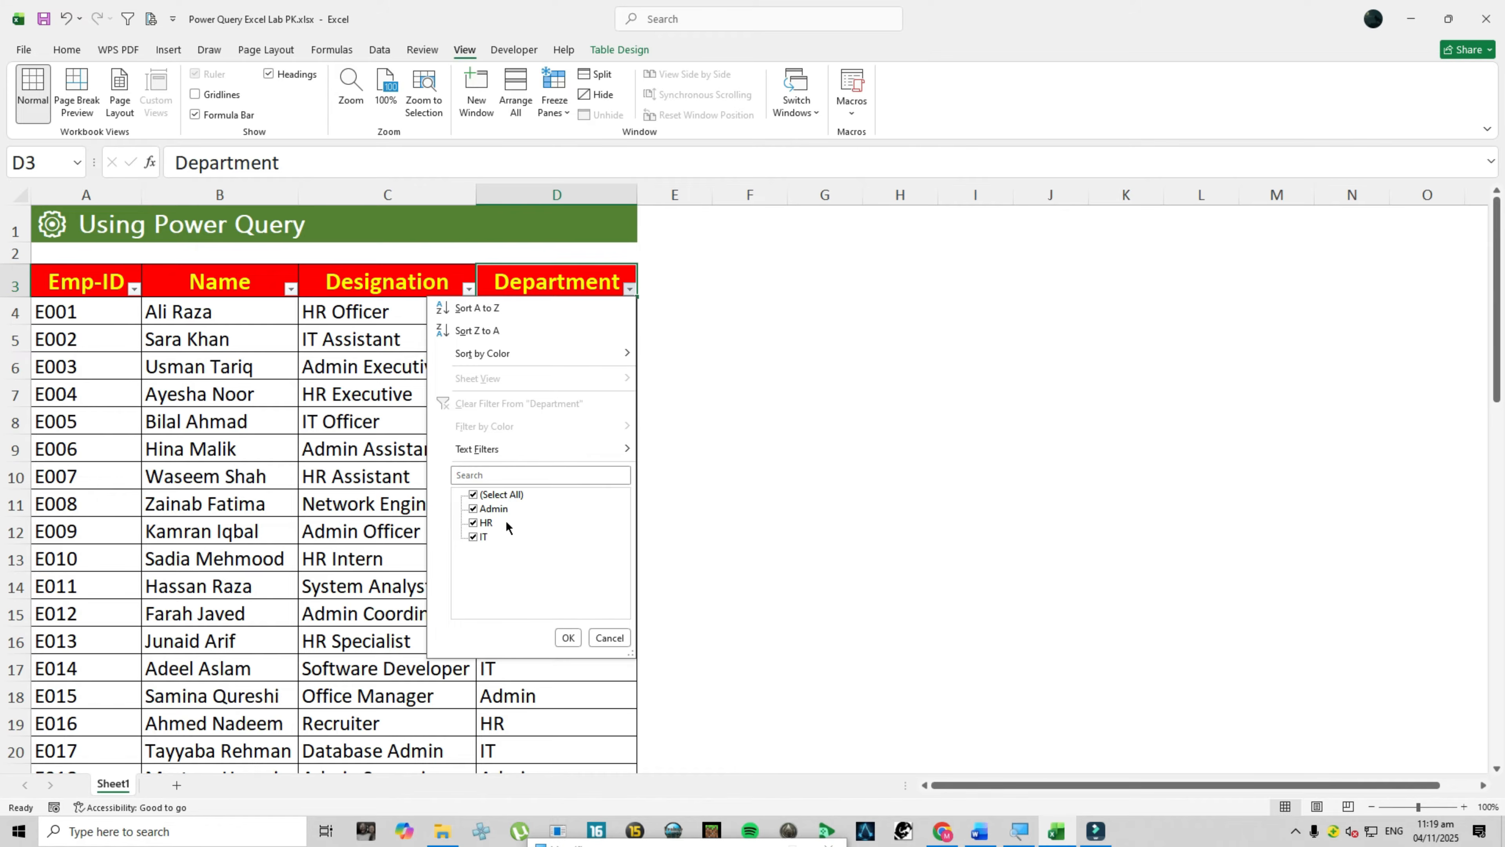
{"action": "left_click", "coordinate": [607, 638]}
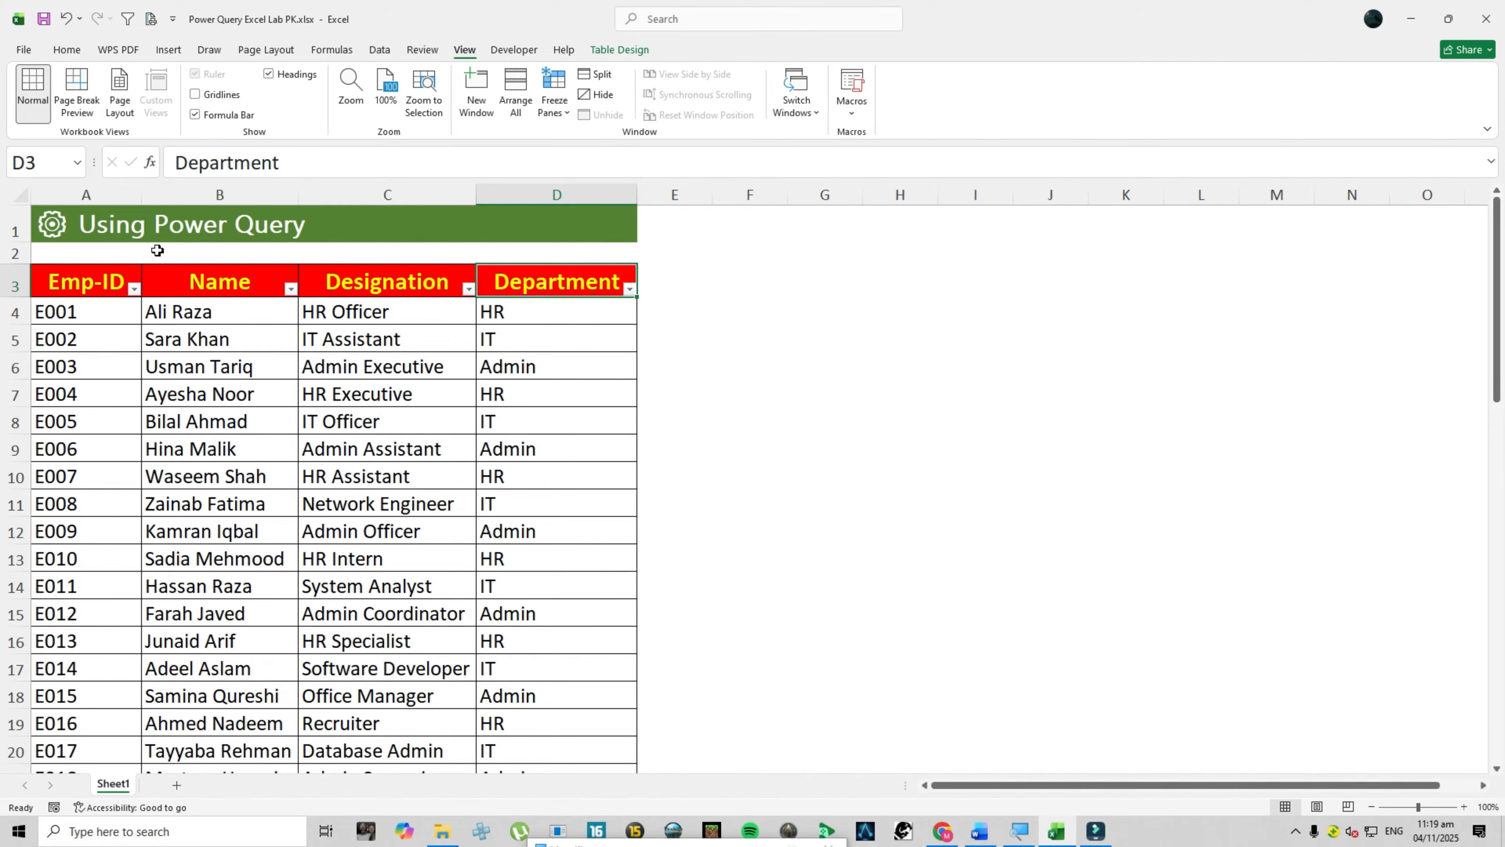
Check the option for creating a table and look up the employee table's name in its design properties.
{"action": "left_click", "coordinate": [71, 290]}
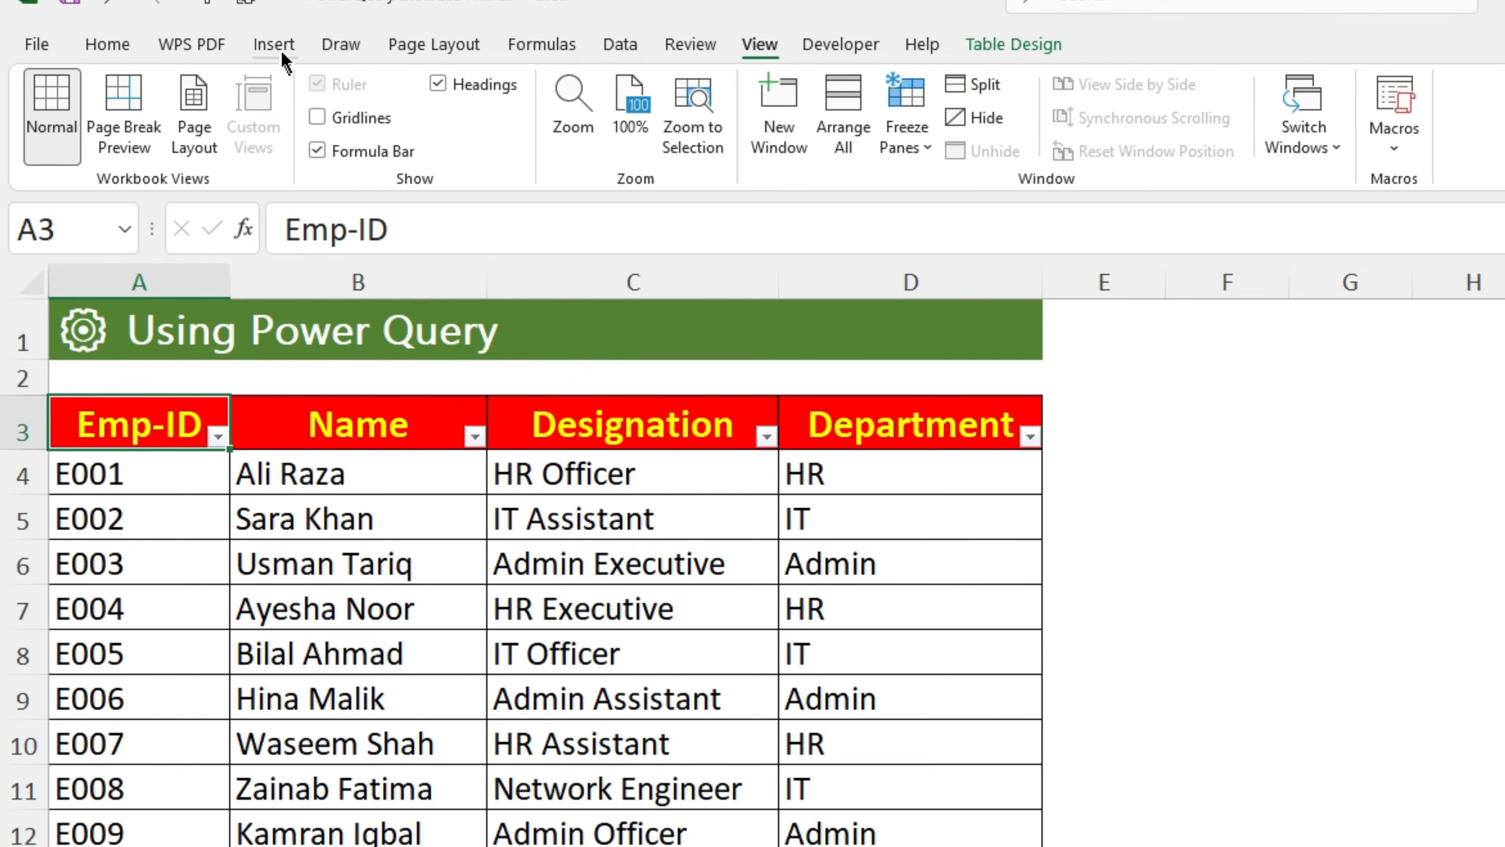
{"action": "left_click", "coordinate": [268, 47]}
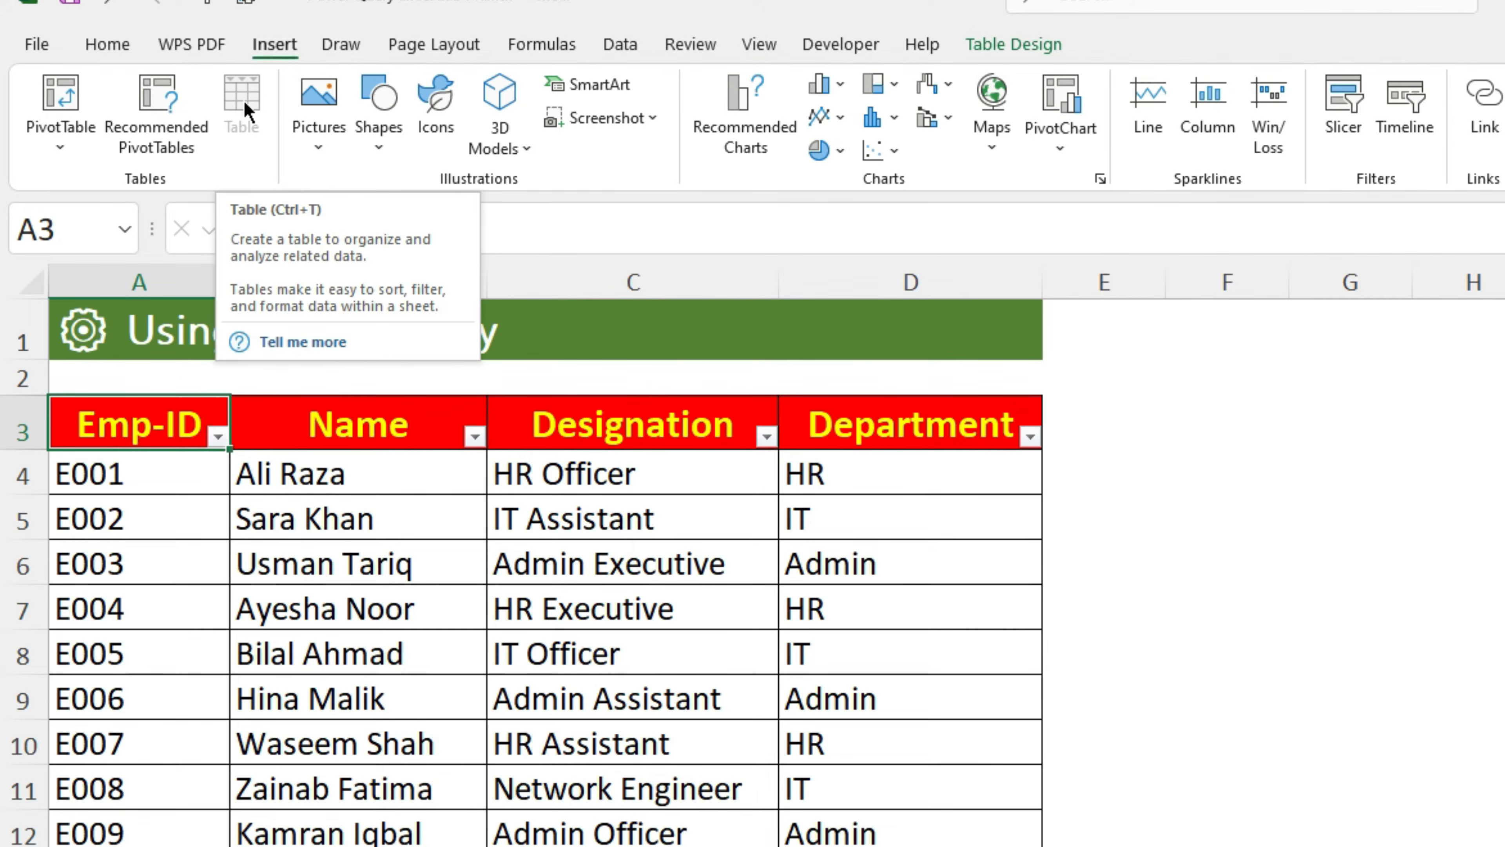
{"action": "left_click", "coordinate": [433, 633]}
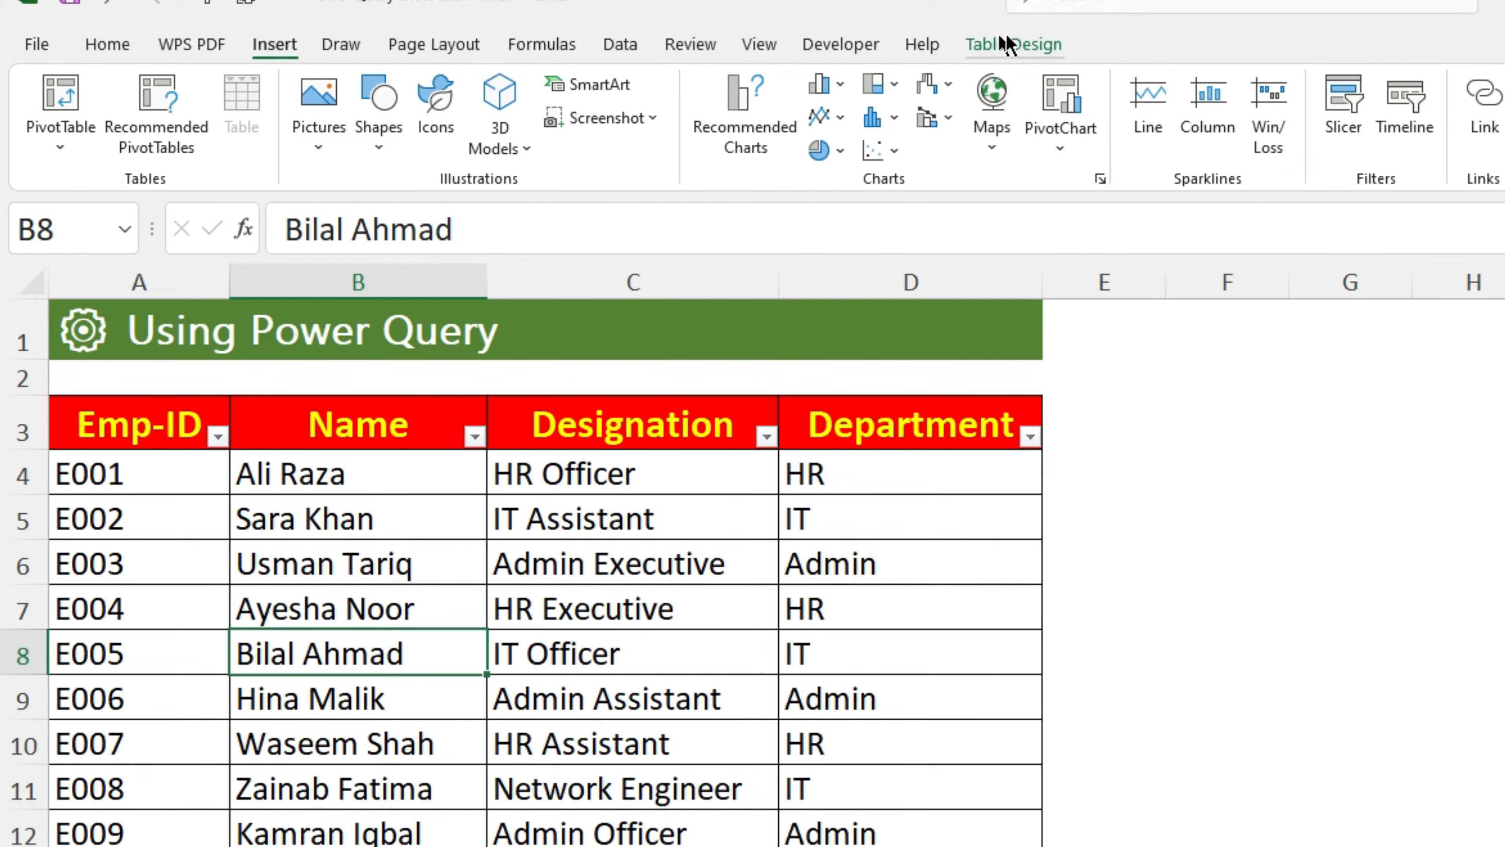
{"action": "left_click", "coordinate": [1032, 47]}
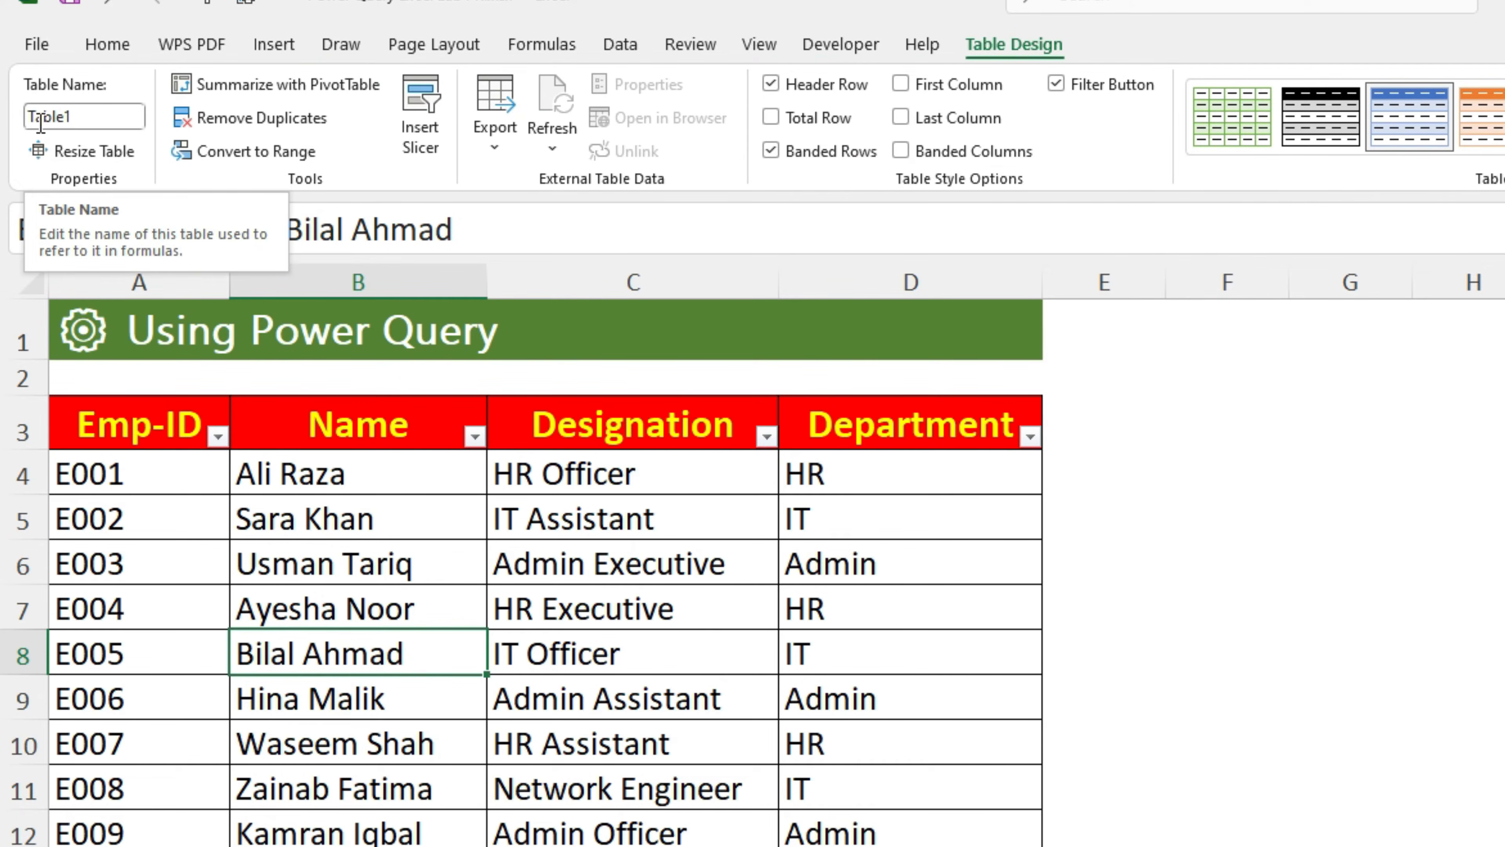
Load the employee table into the Power Query Editor and check the values in the Department column's filter.
{"action": "left_click", "coordinate": [274, 474]}
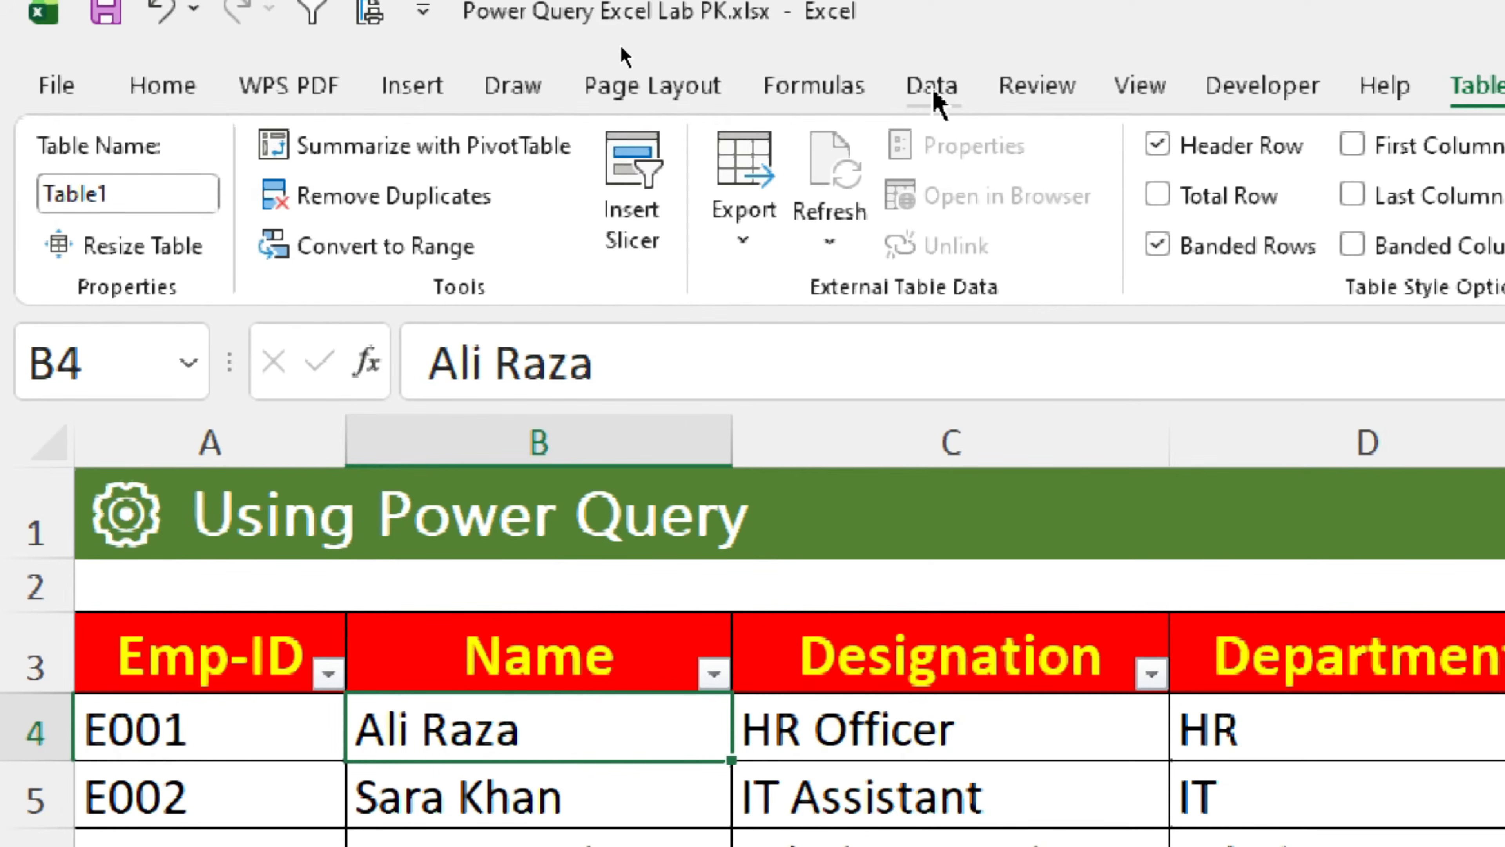
{"action": "left_click", "coordinate": [936, 95]}
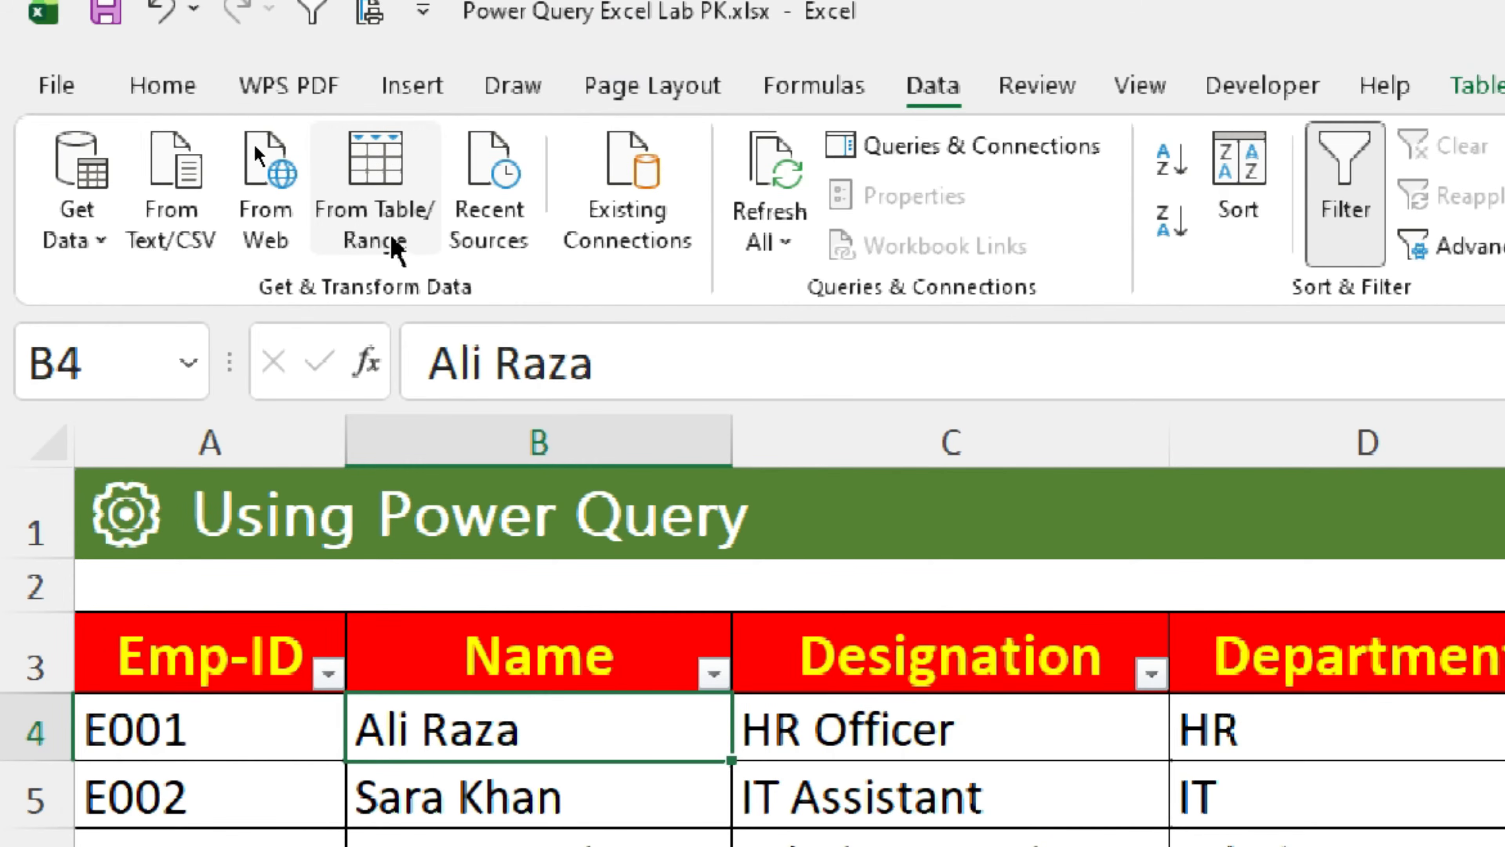
{"action": "left_click", "coordinate": [387, 153]}
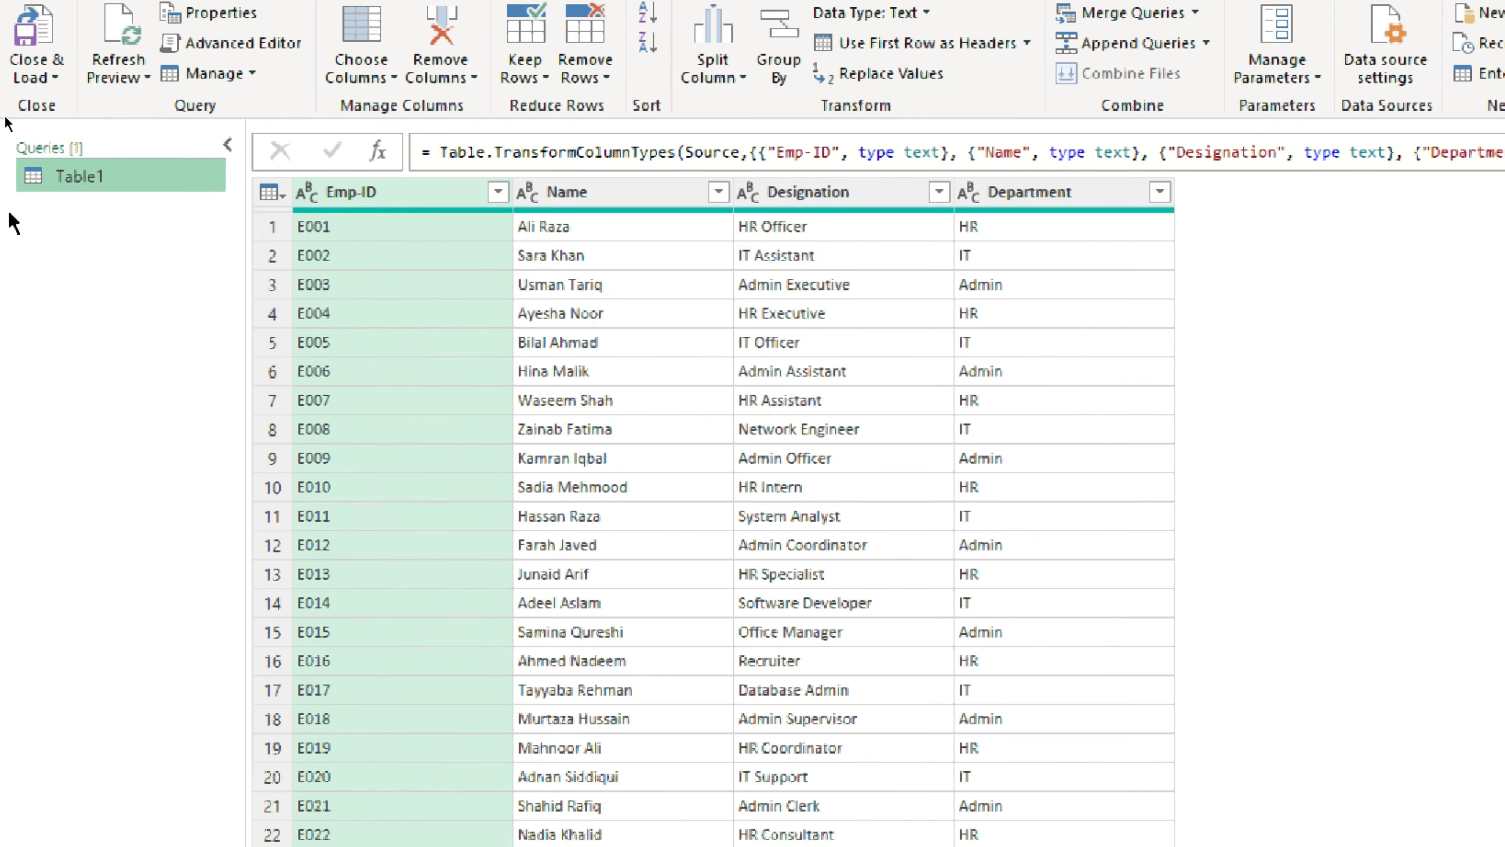
{"action": "left_click", "coordinate": [1160, 191]}
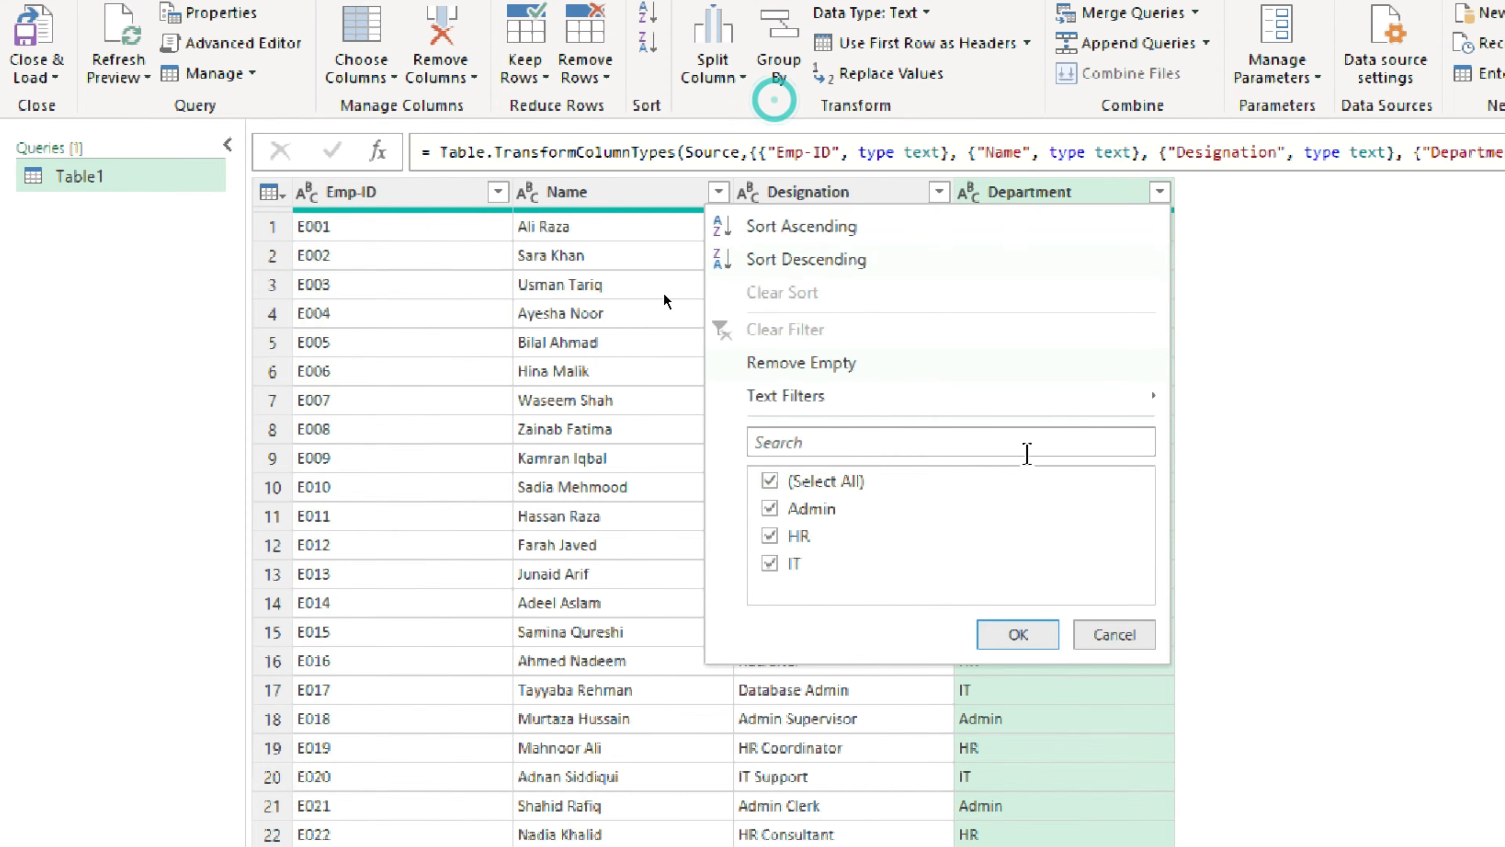
{"action": "left_click", "coordinate": [1138, 638]}
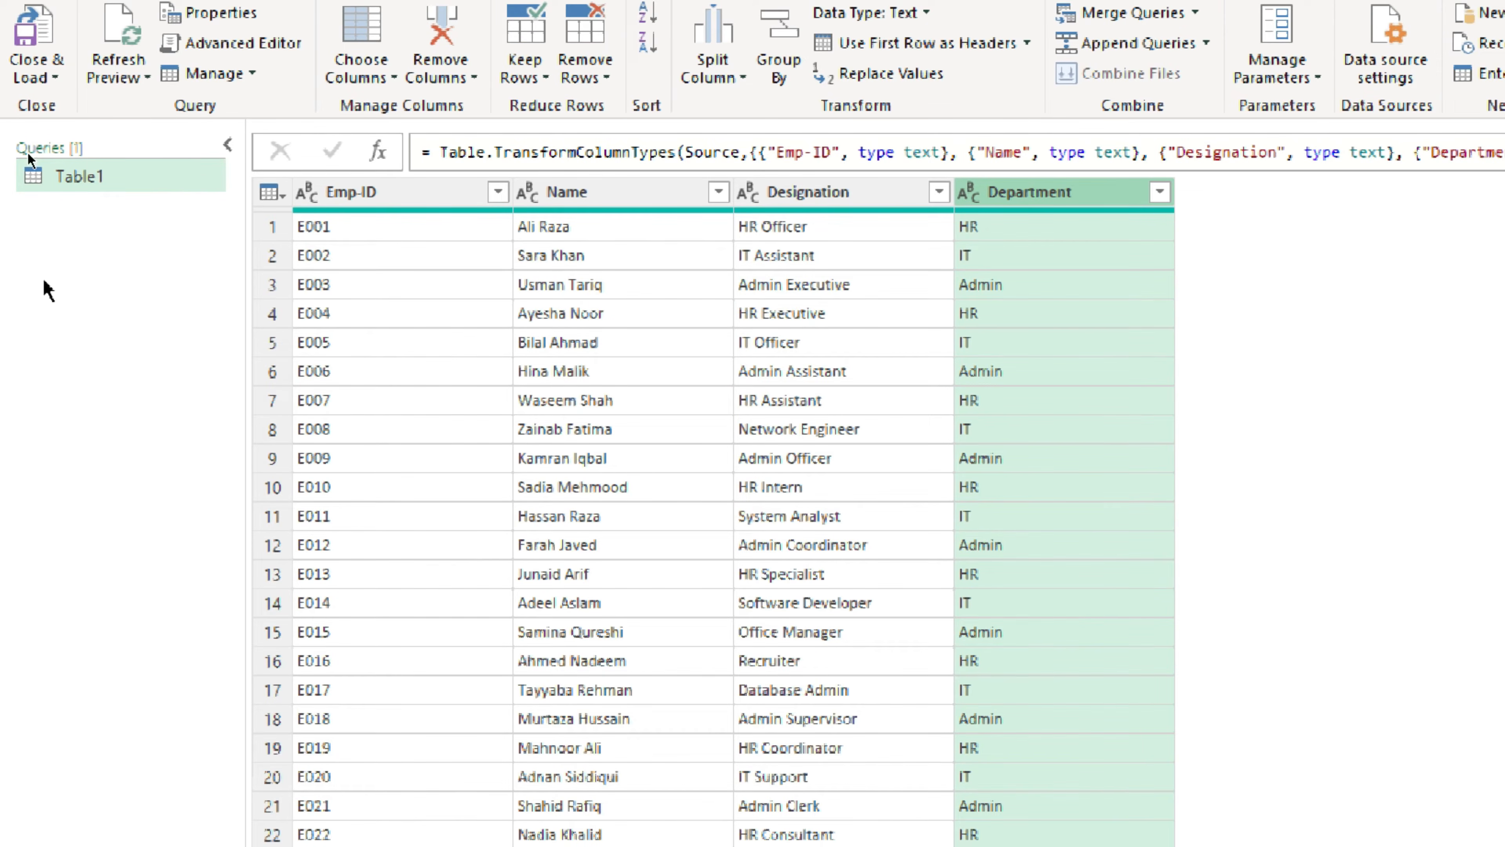
Duplicate the Table1 query, then duplicate that copy to make one query per department.
{"action": "left_click", "coordinate": [89, 177]}
{"action": "right_click", "coordinate": [91, 185]}
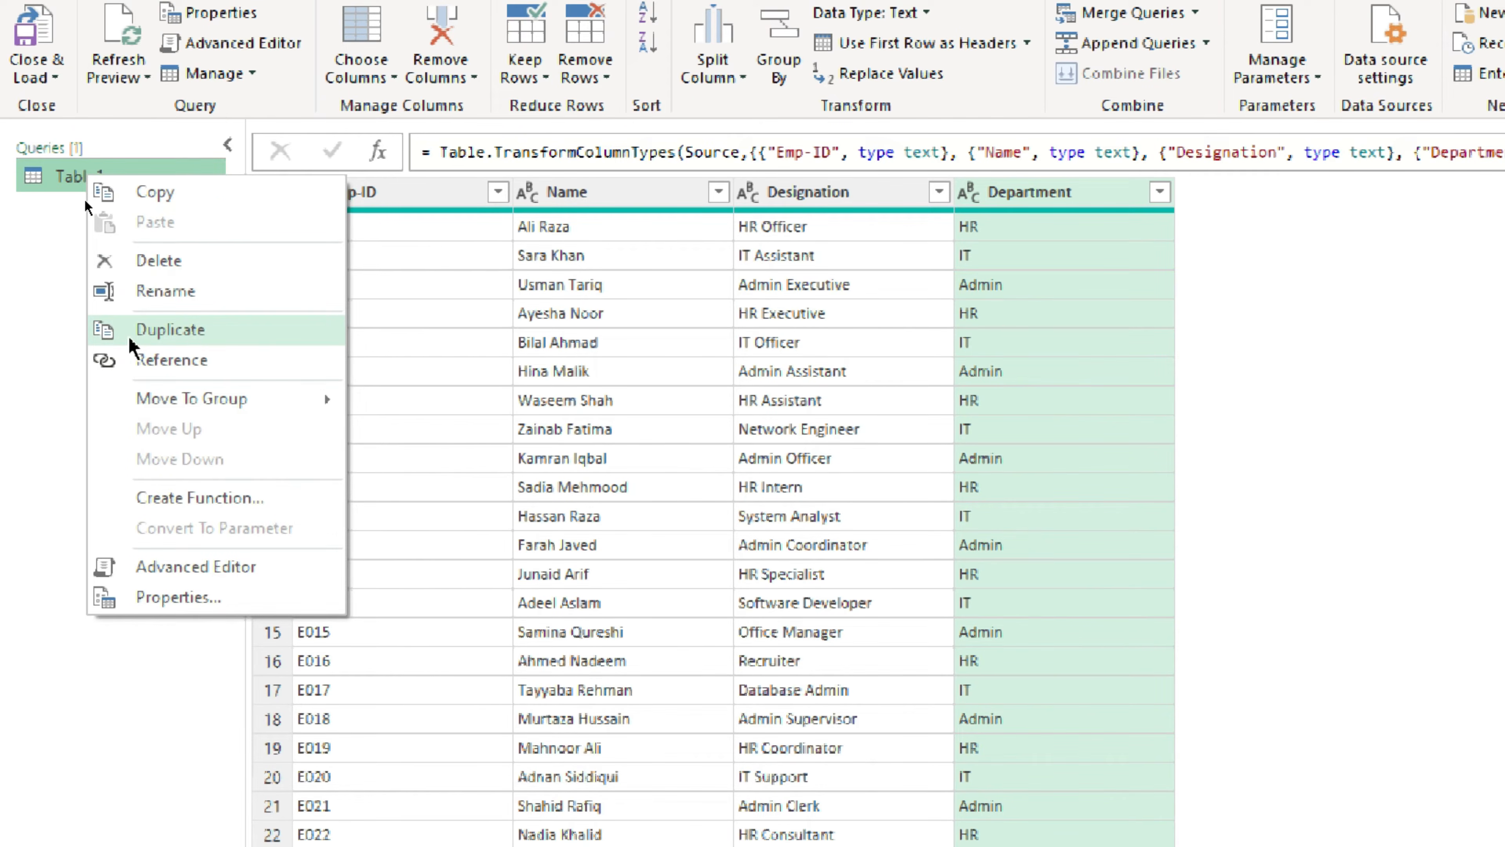
{"action": "left_click", "coordinate": [191, 342]}
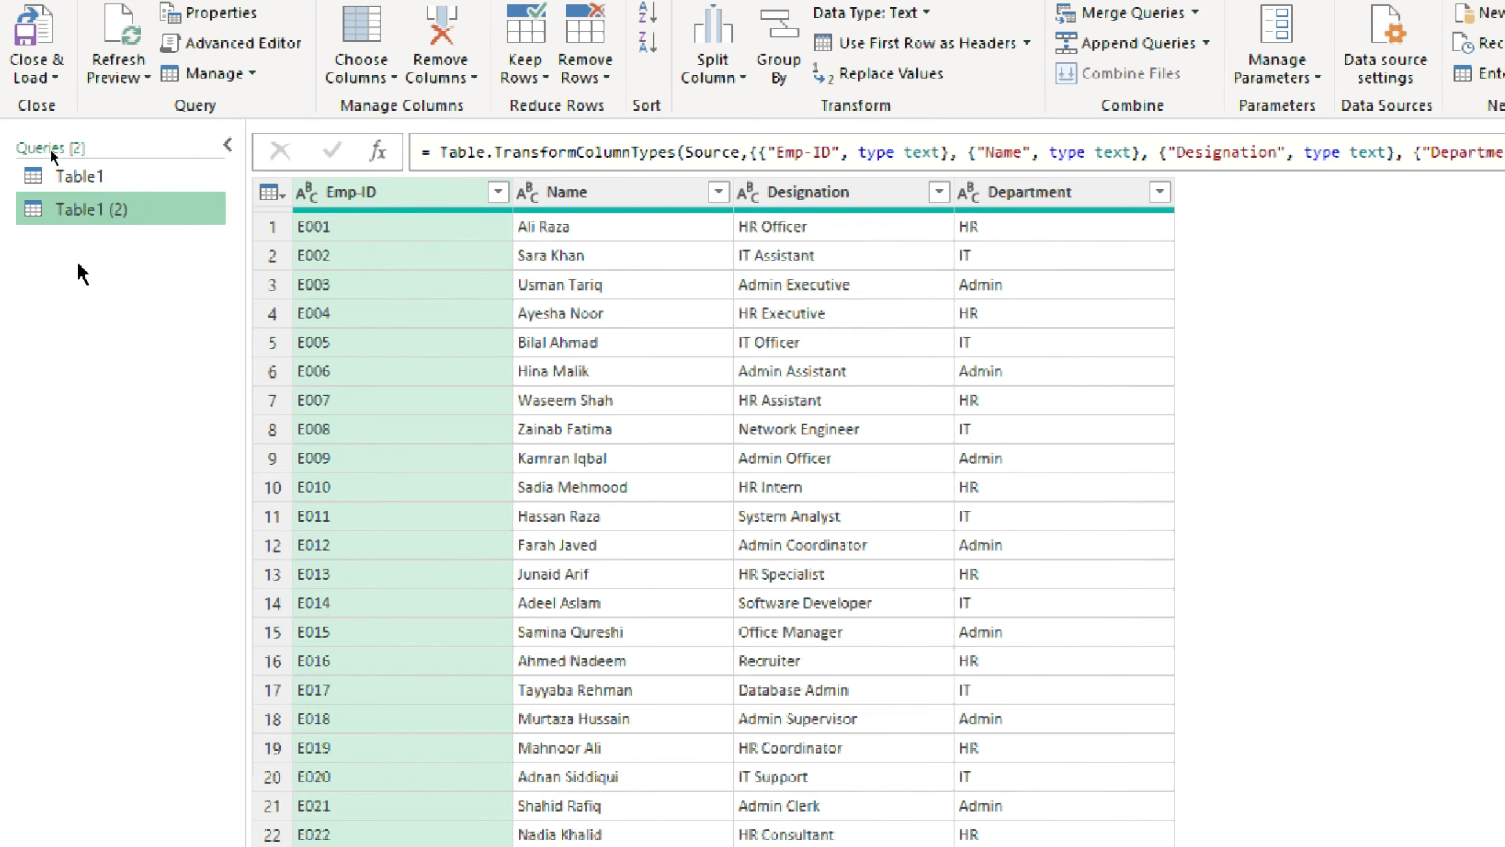
{"action": "right_click", "coordinate": [80, 213]}
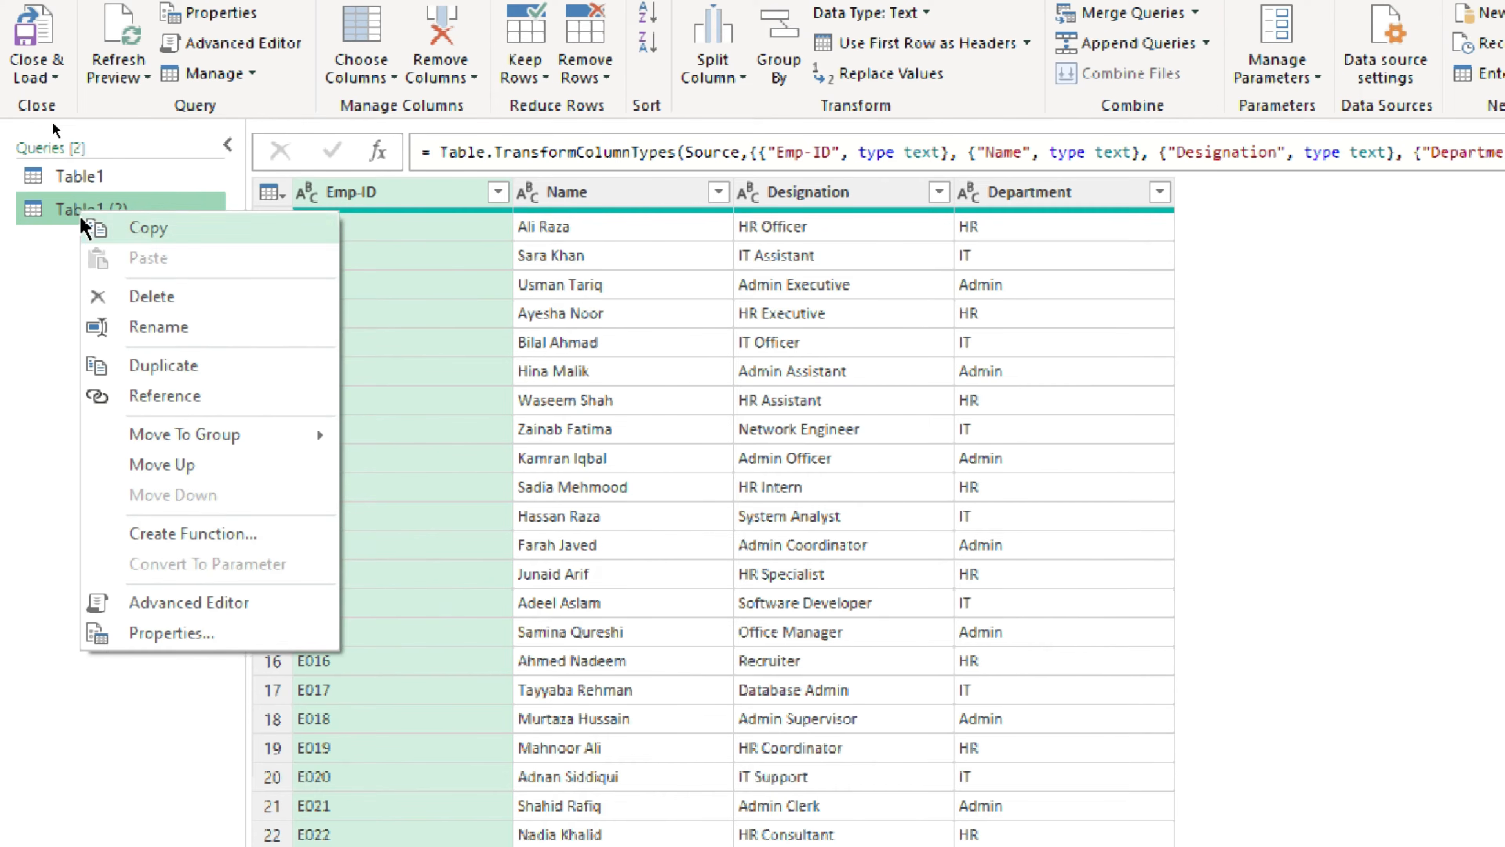
{"action": "left_click", "coordinate": [171, 367]}
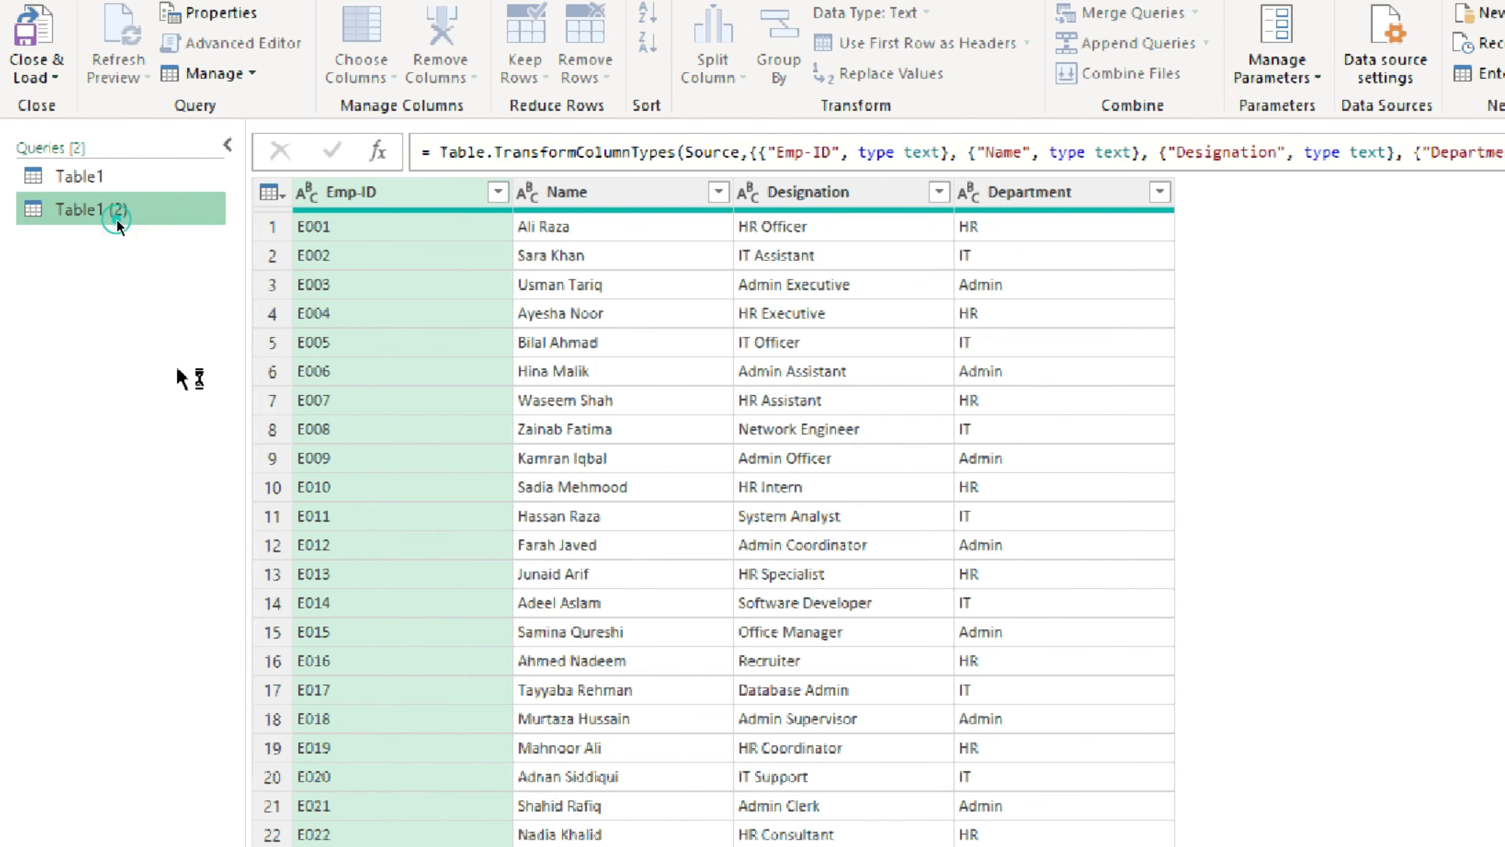
Rename the original Table1 query as HR.
{"action": "left_click", "coordinate": [57, 167]}
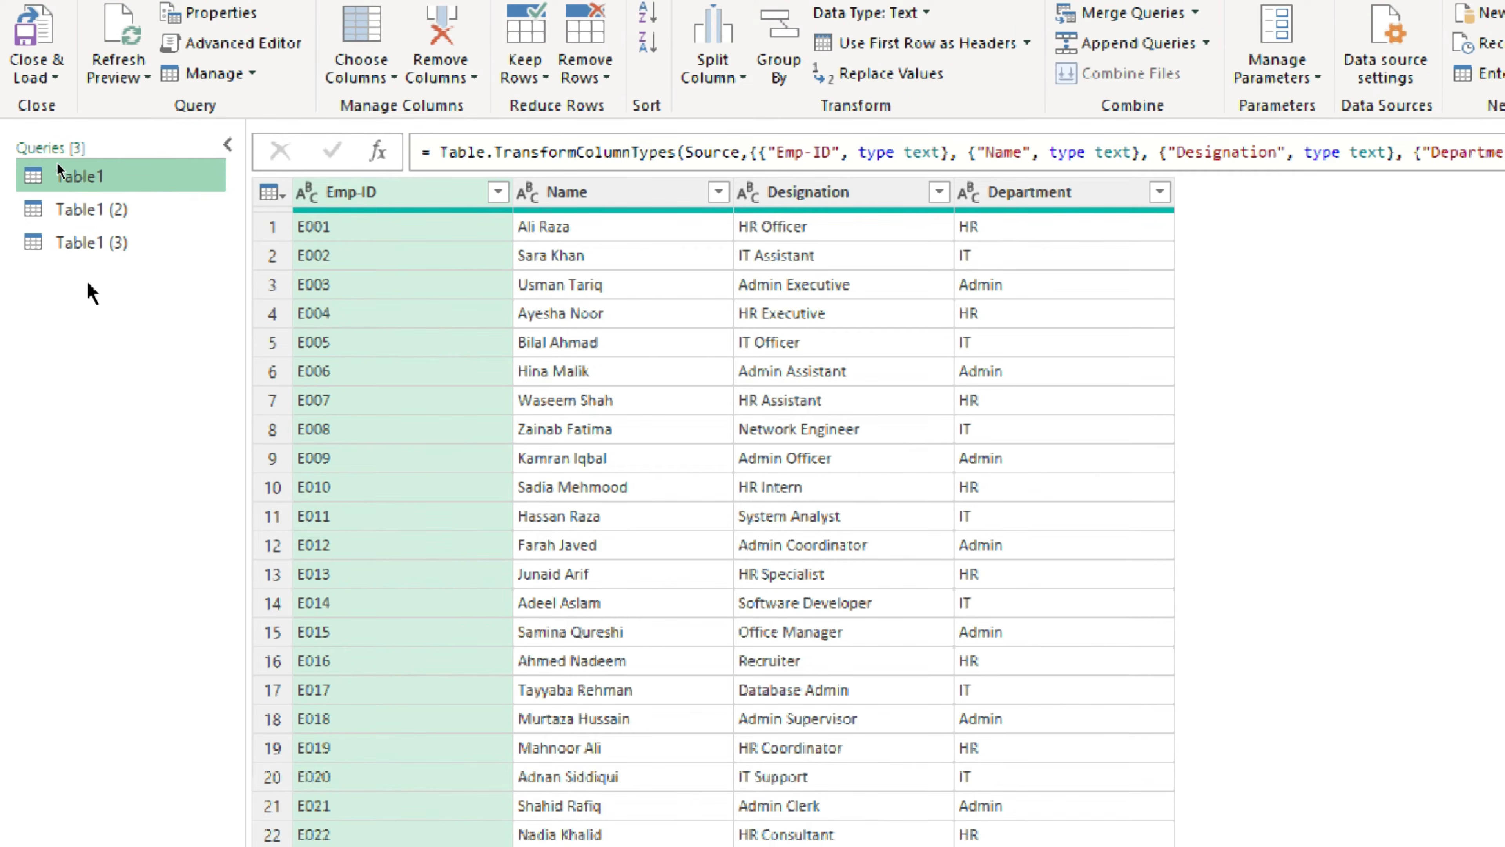
{"action": "right_click", "coordinate": [89, 180]}
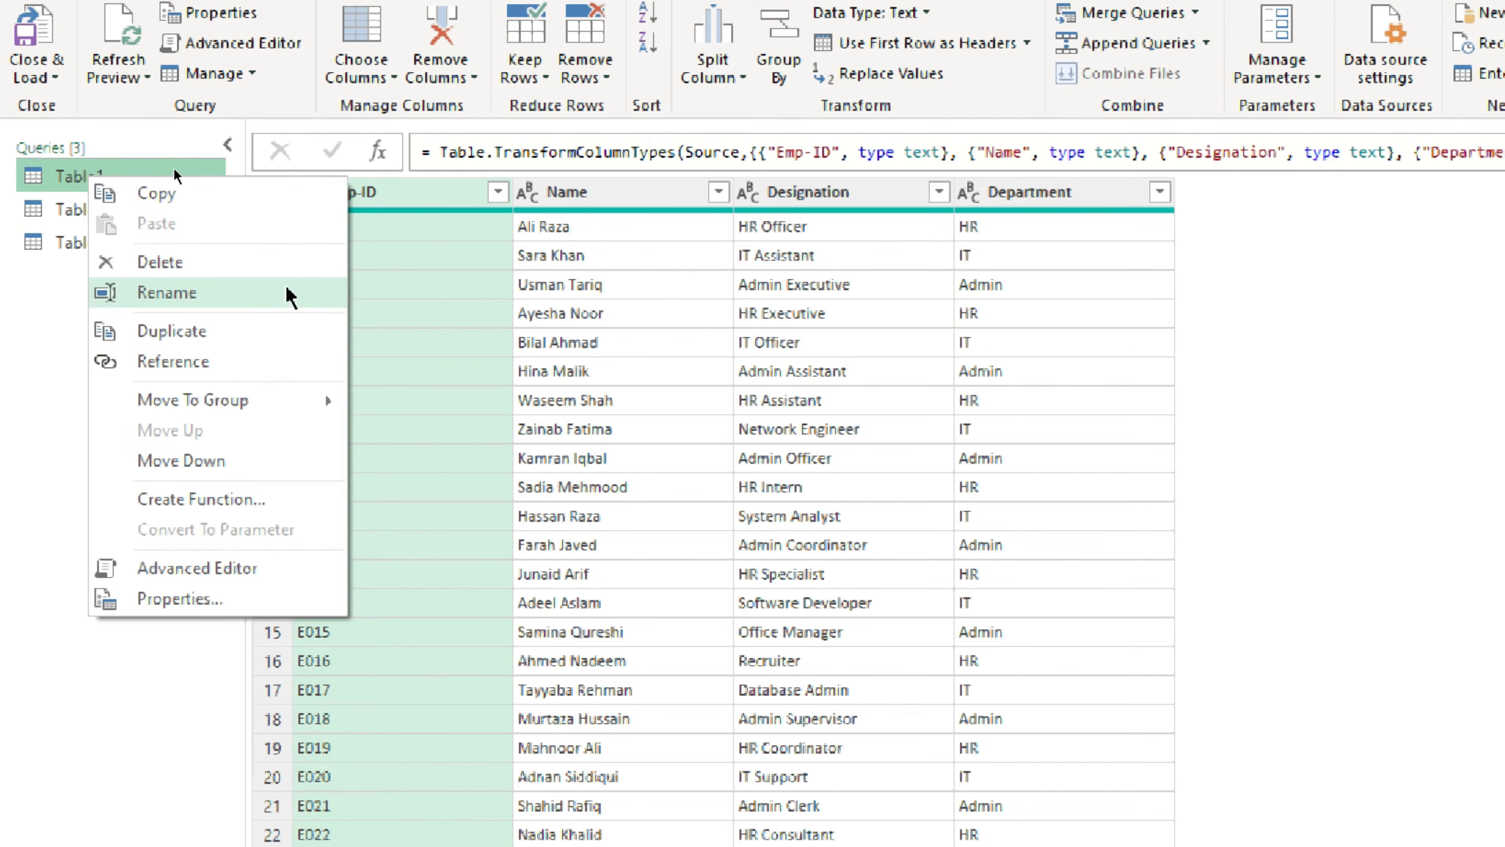
{"action": "left_click", "coordinate": [160, 300]}
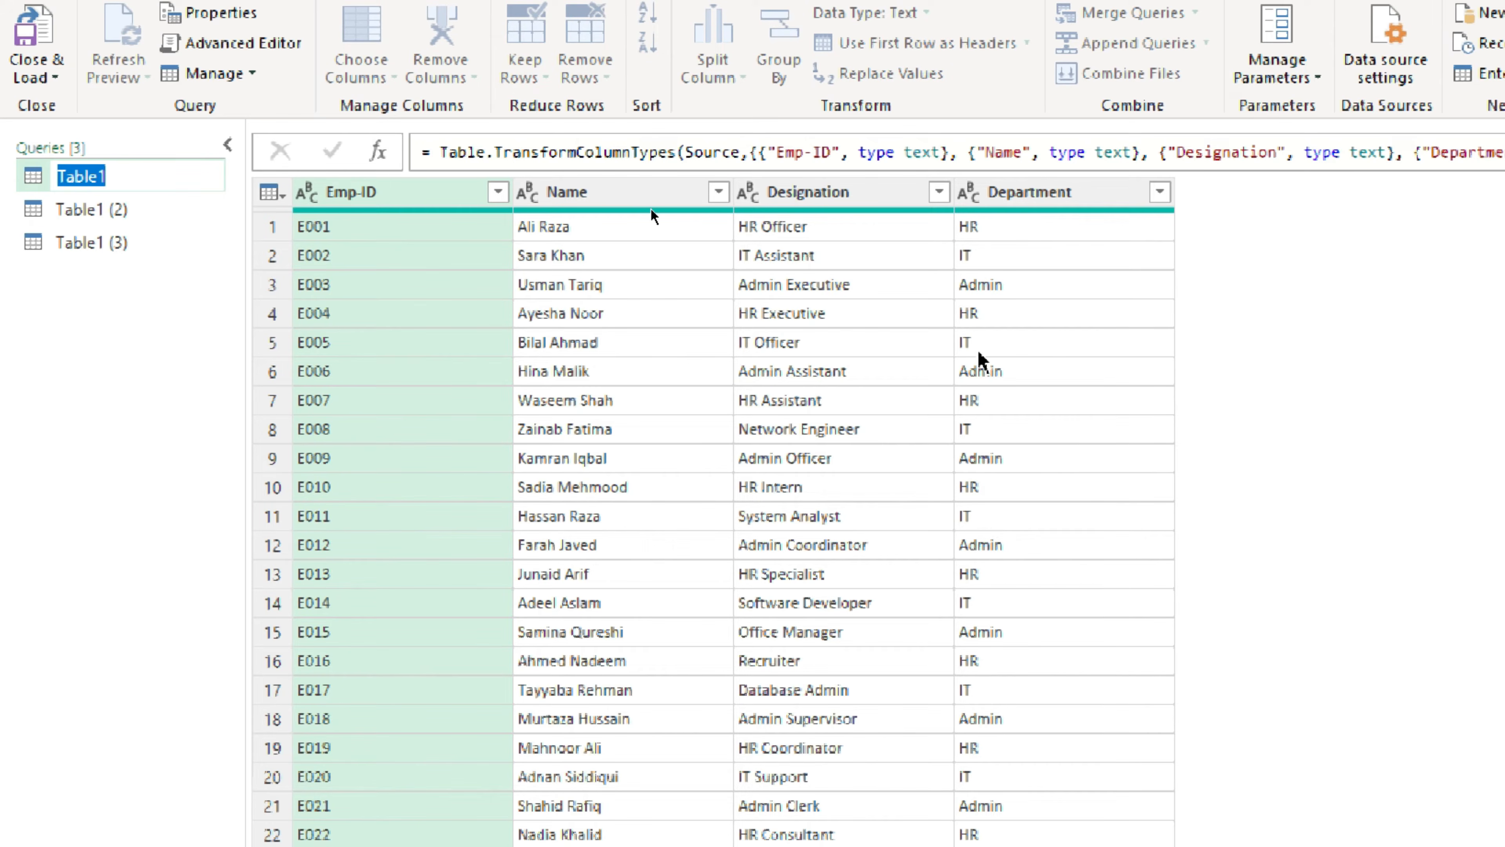
{"action": "type", "text": "HR"}
{"action": "key", "text": "Return"}
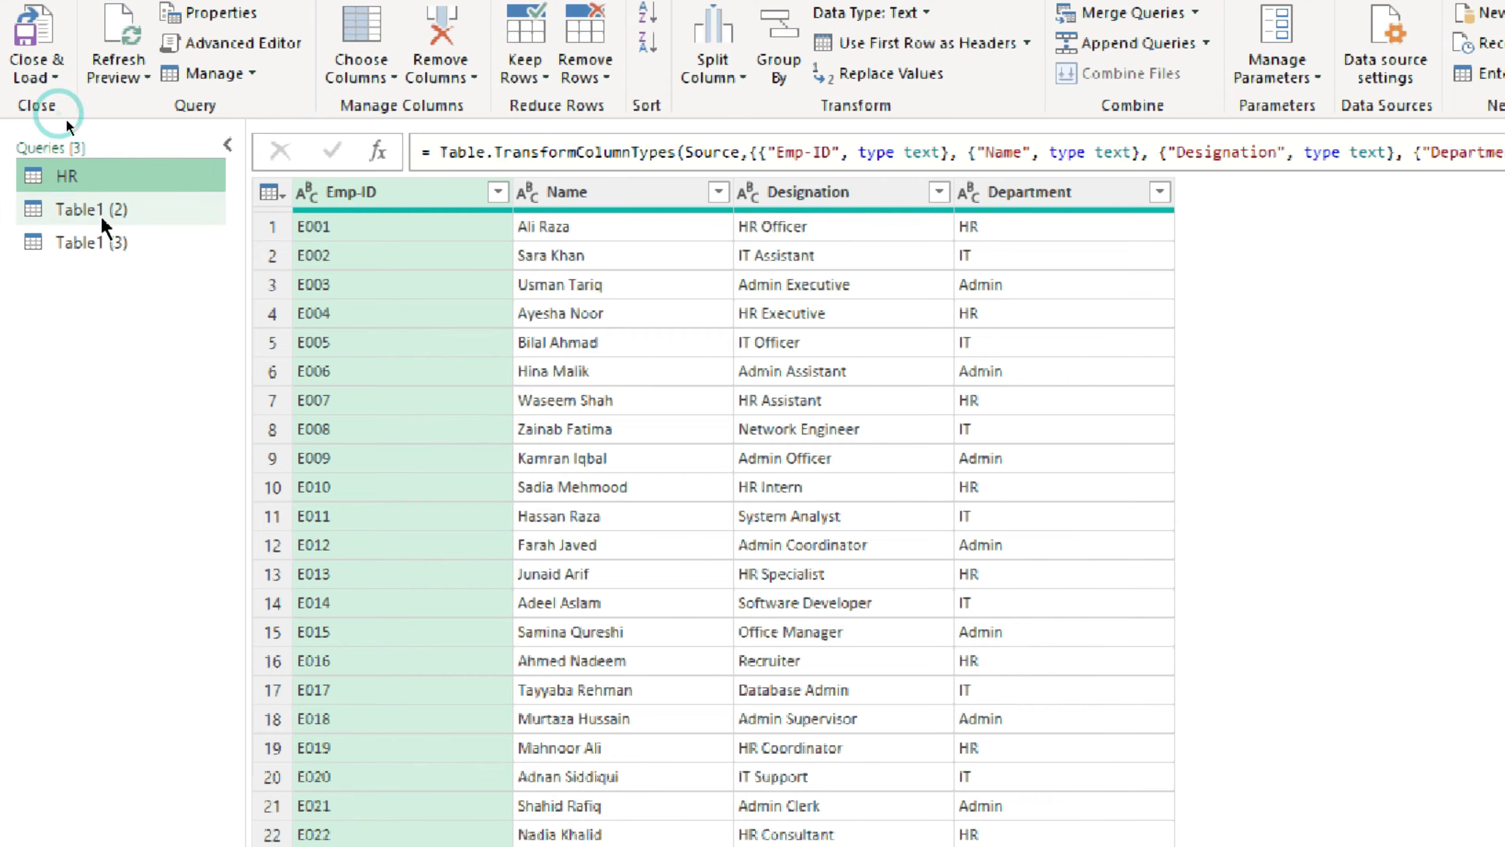
Rename the Table1 (2) query as IT and the Table1 (3) query as Admin.
{"action": "double_click", "coordinate": [89, 209]}
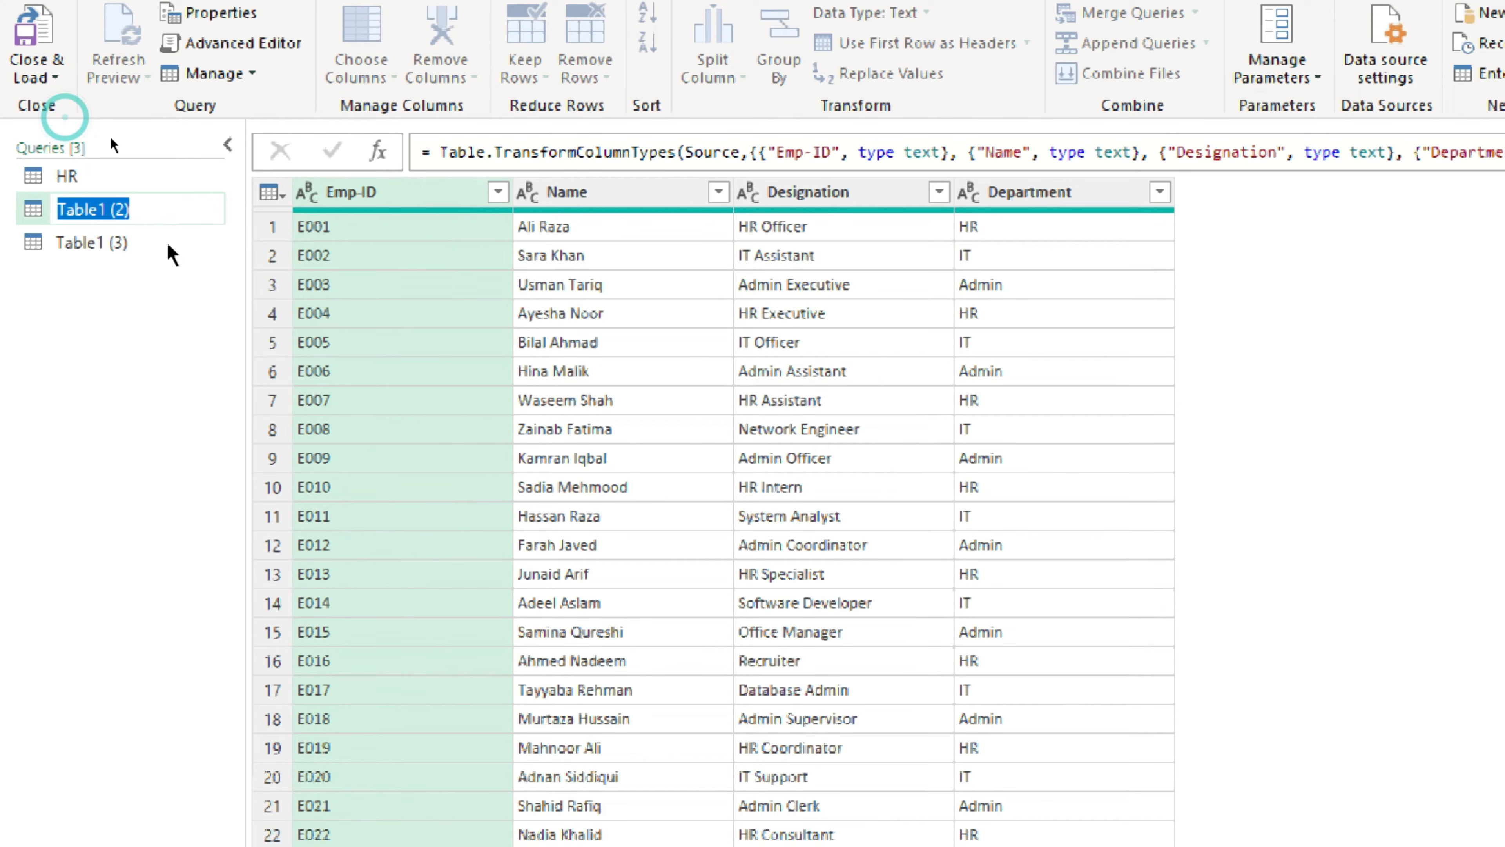
{"action": "type", "text": "IT"}
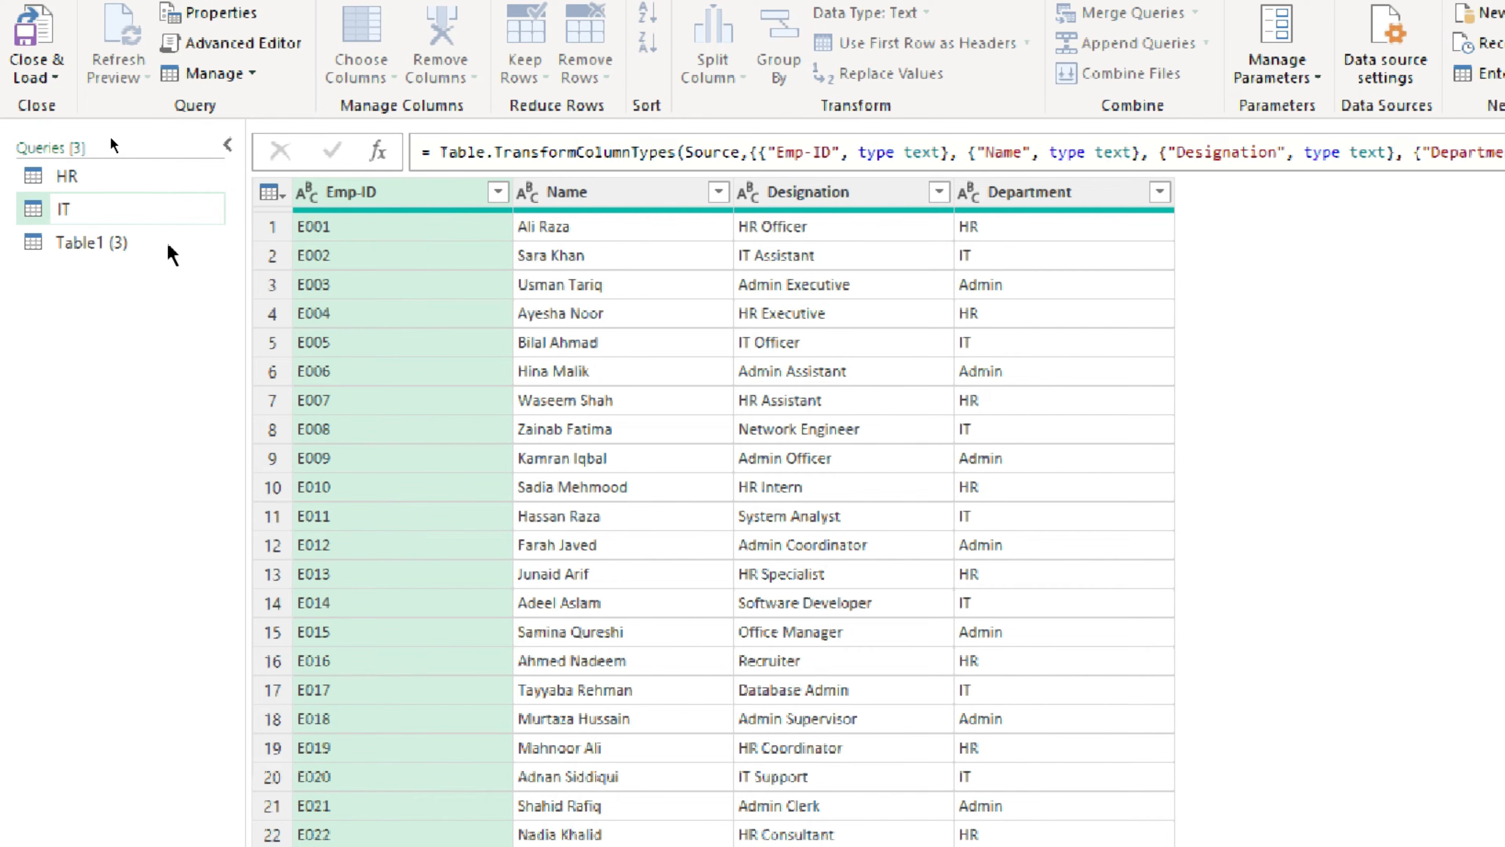
{"action": "double_click", "coordinate": [112, 244]}
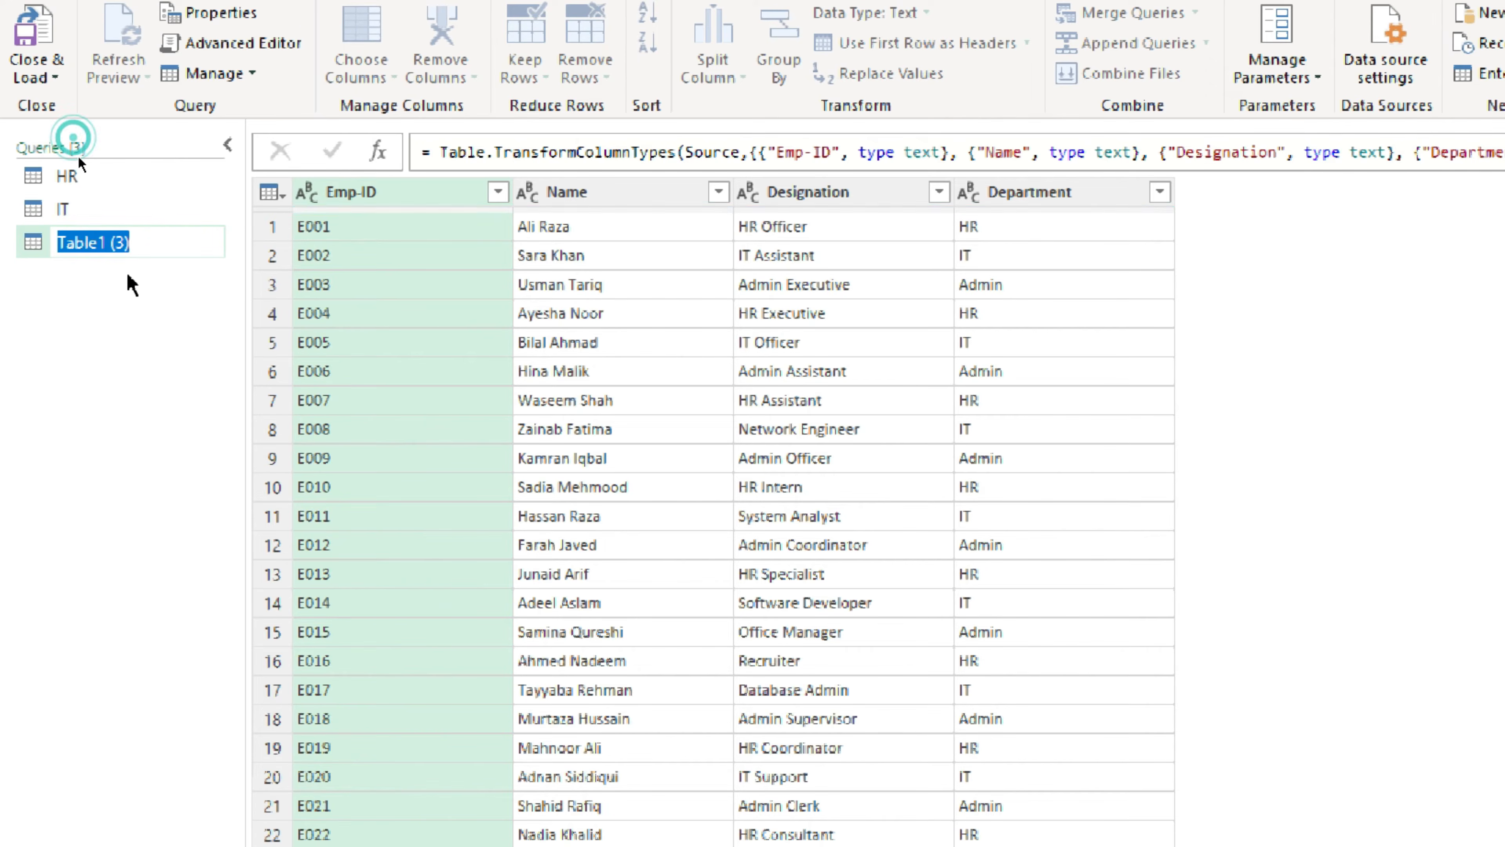
{"action": "type", "text": "Adm"}
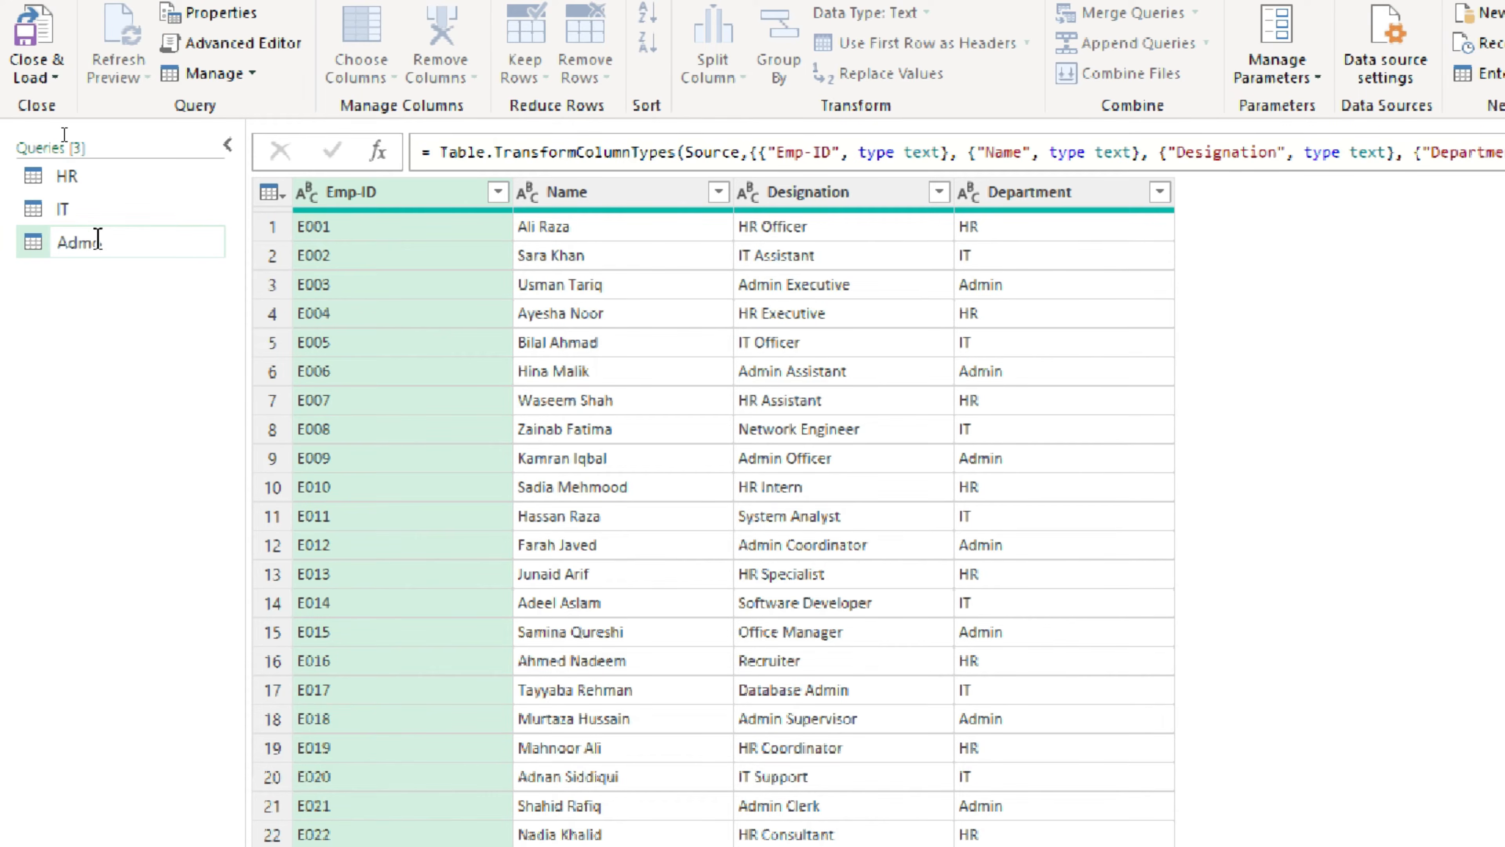
{"action": "type", "text": "in"}
{"action": "key", "text": "Return"}
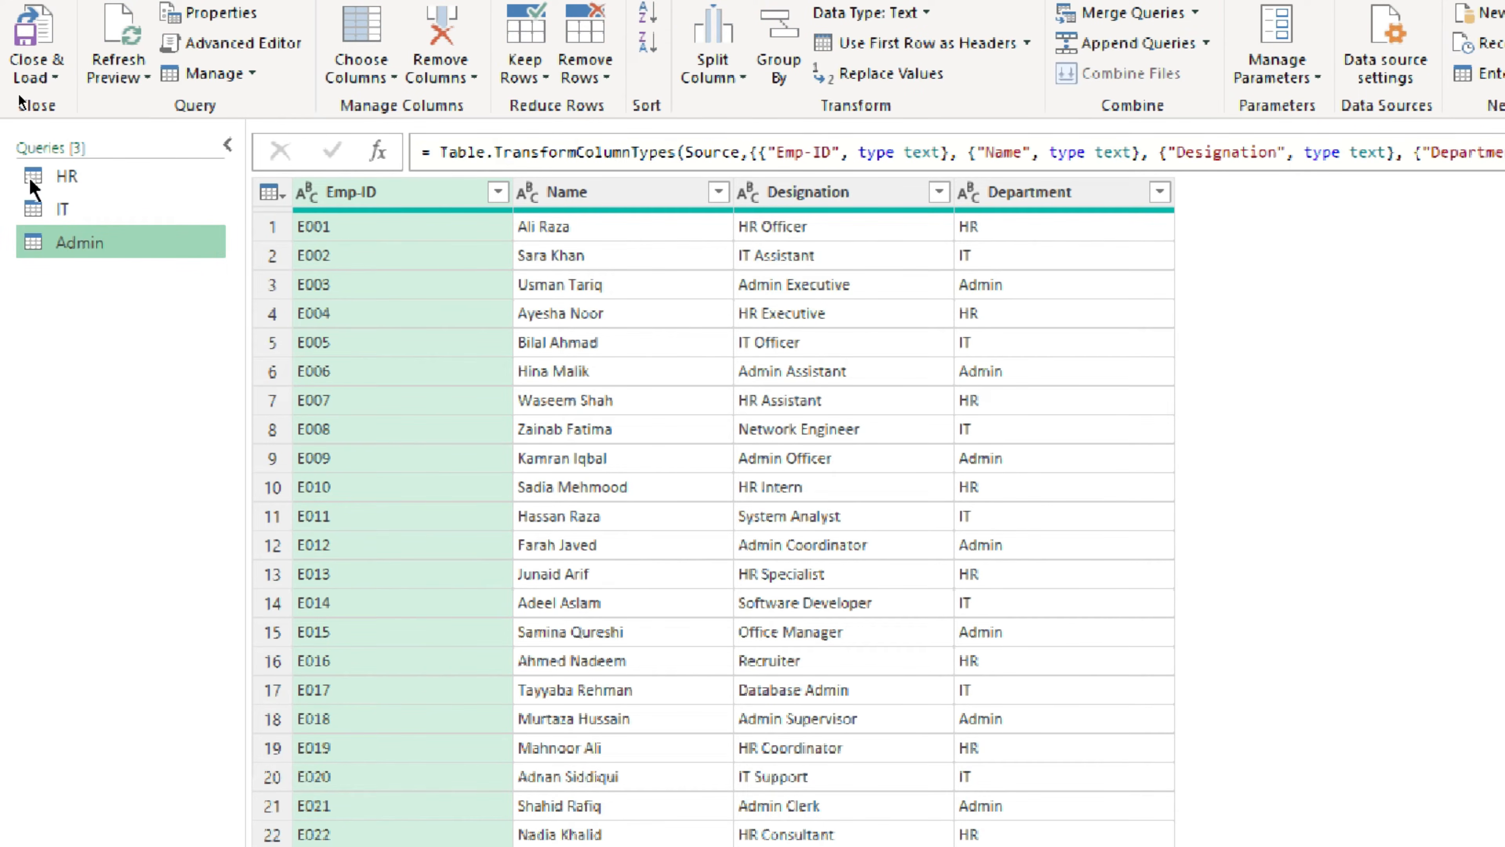
Filter the HR query's Department column to keep only the HR rows.
{"action": "left_click", "coordinate": [64, 179]}
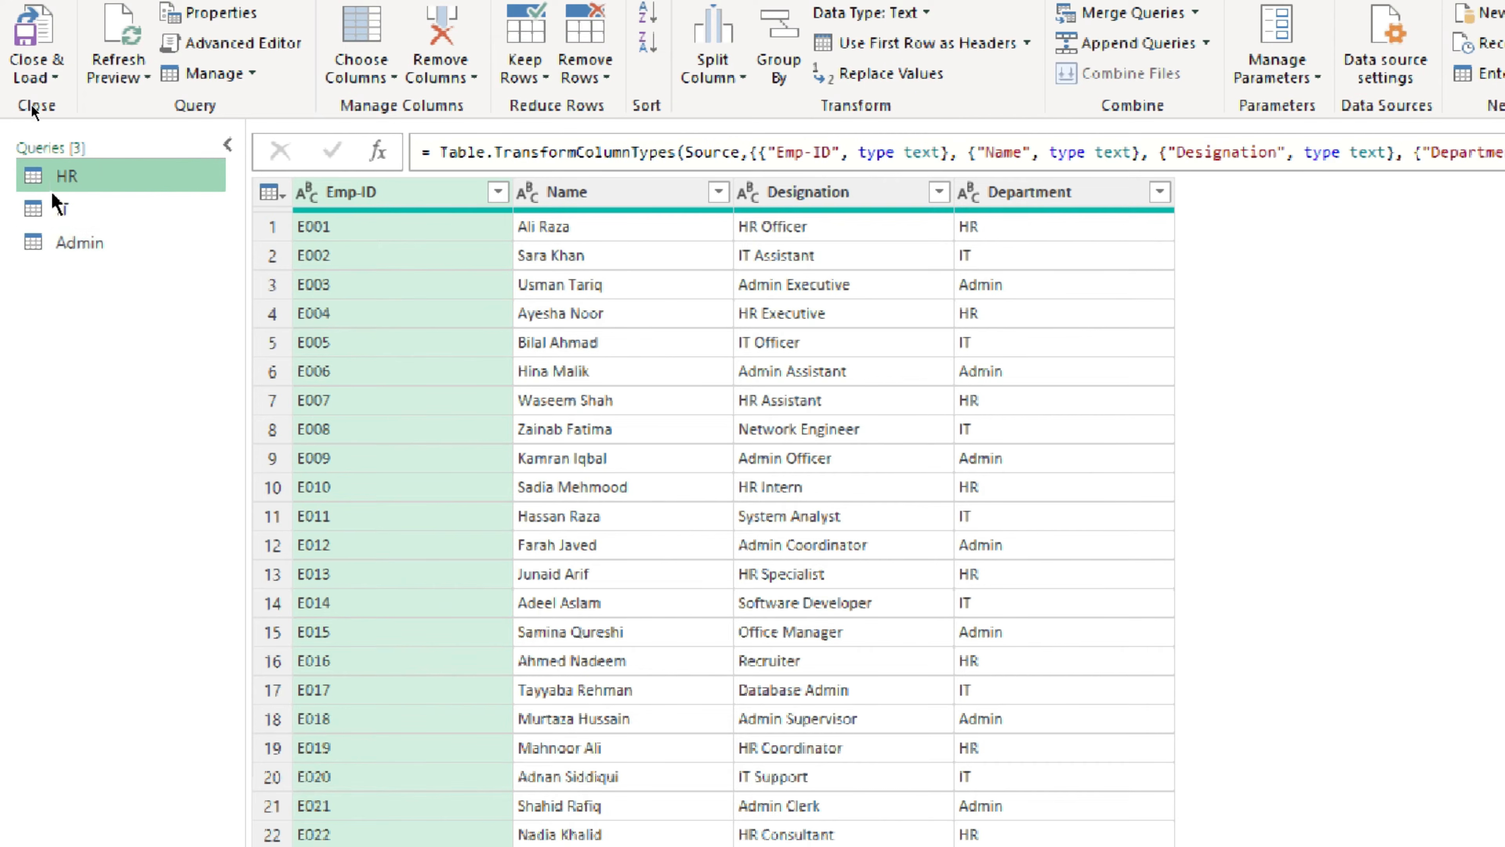
{"action": "left_click", "coordinate": [1160, 192]}
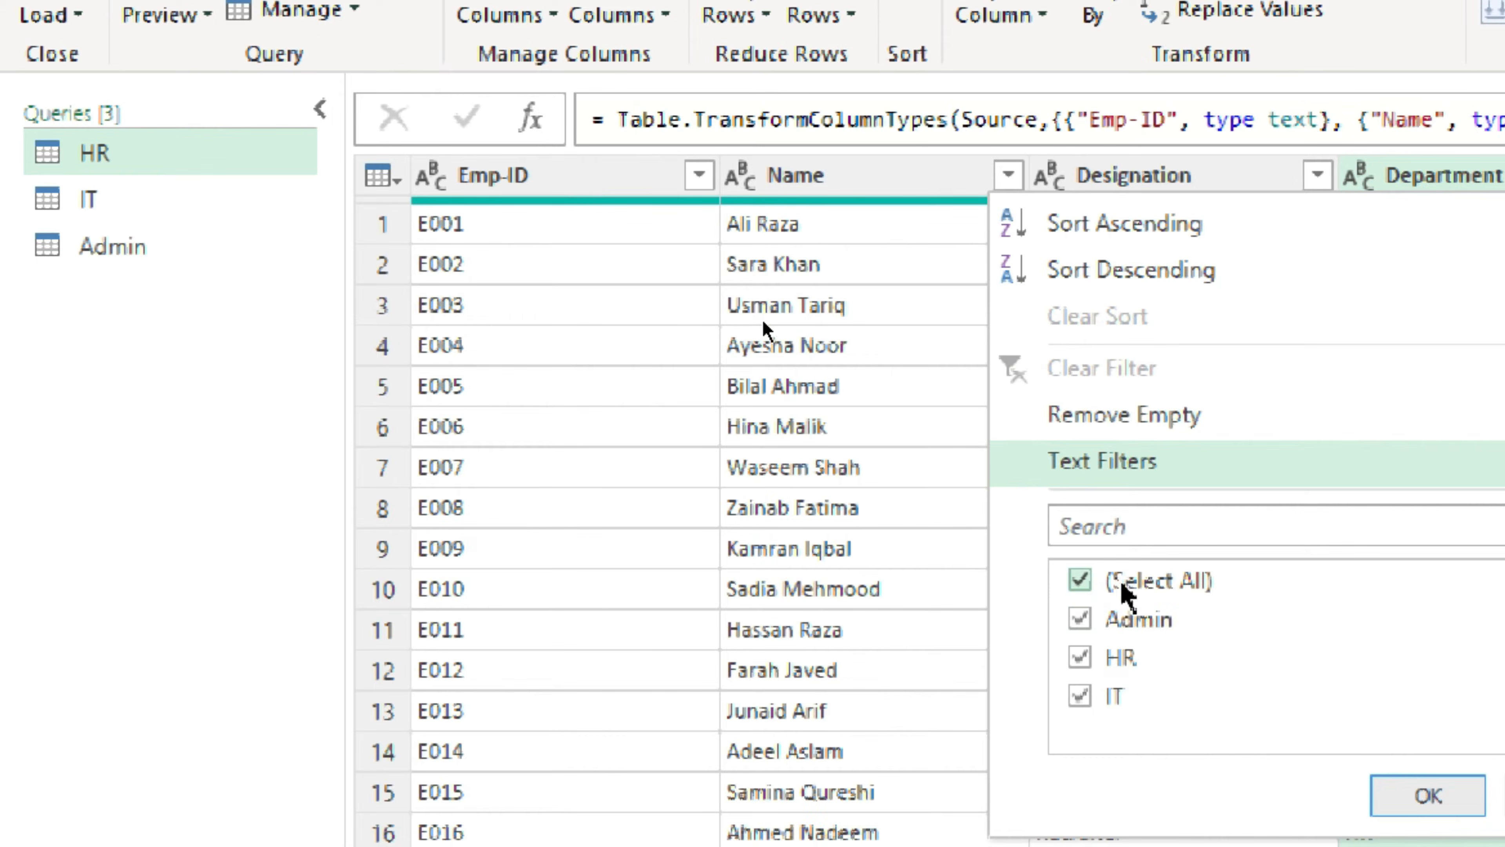
{"action": "left_click", "coordinate": [1079, 579]}
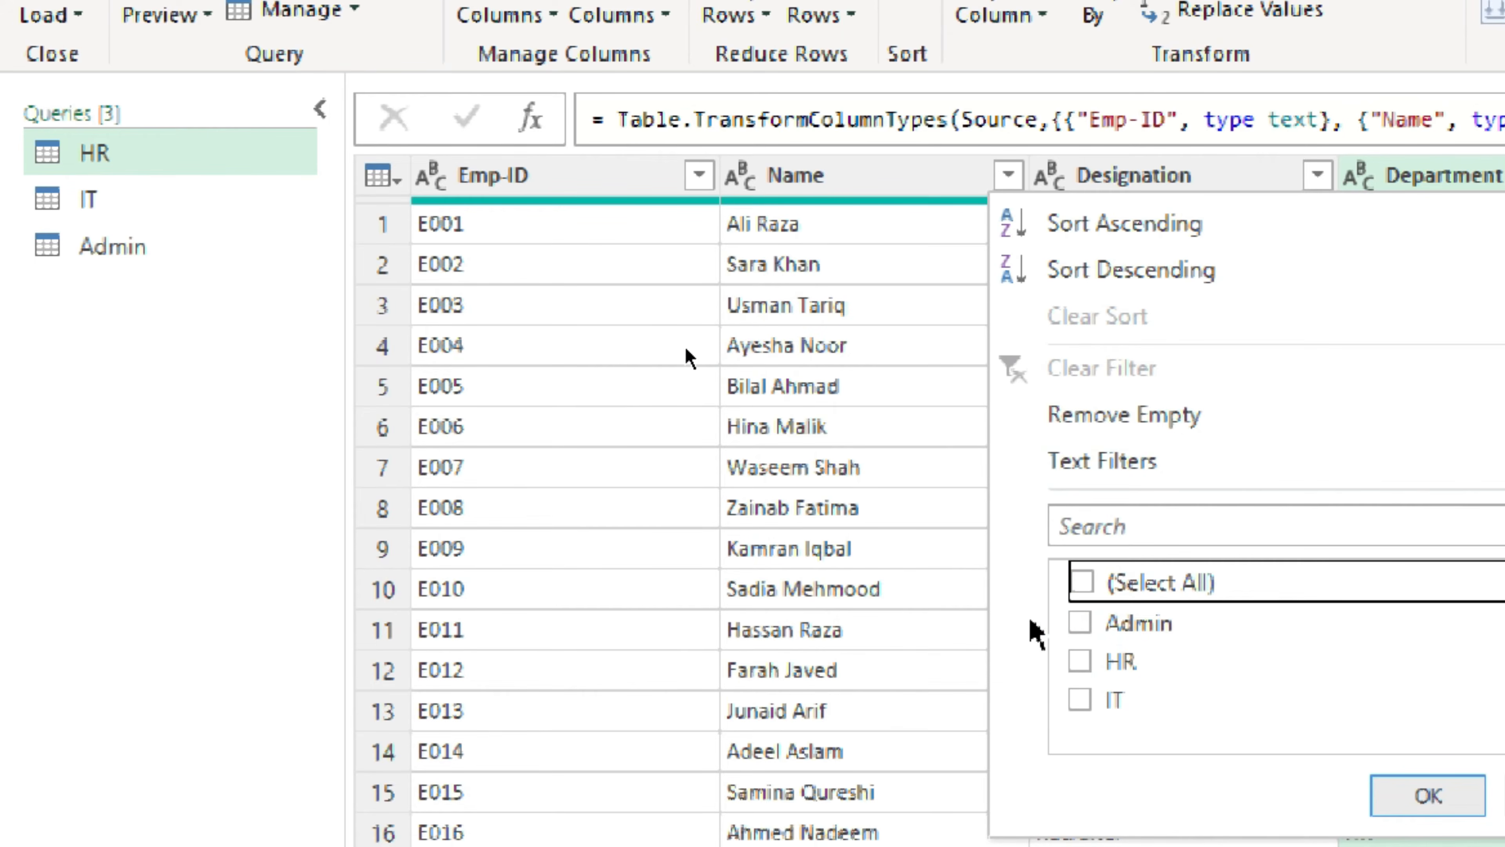
{"action": "left_click", "coordinate": [1081, 663]}
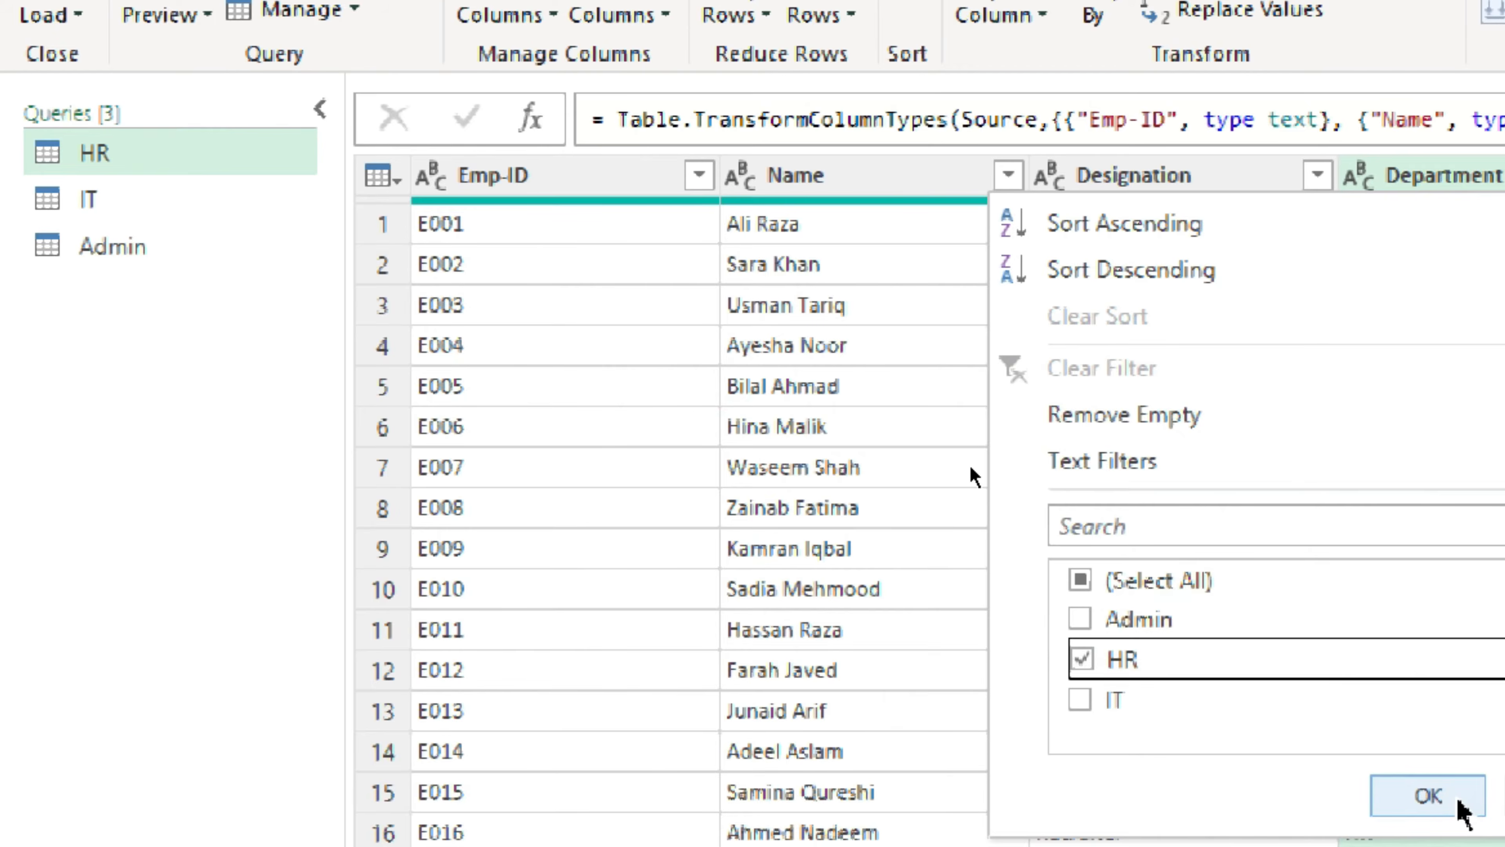
{"action": "left_click", "coordinate": [1462, 810]}
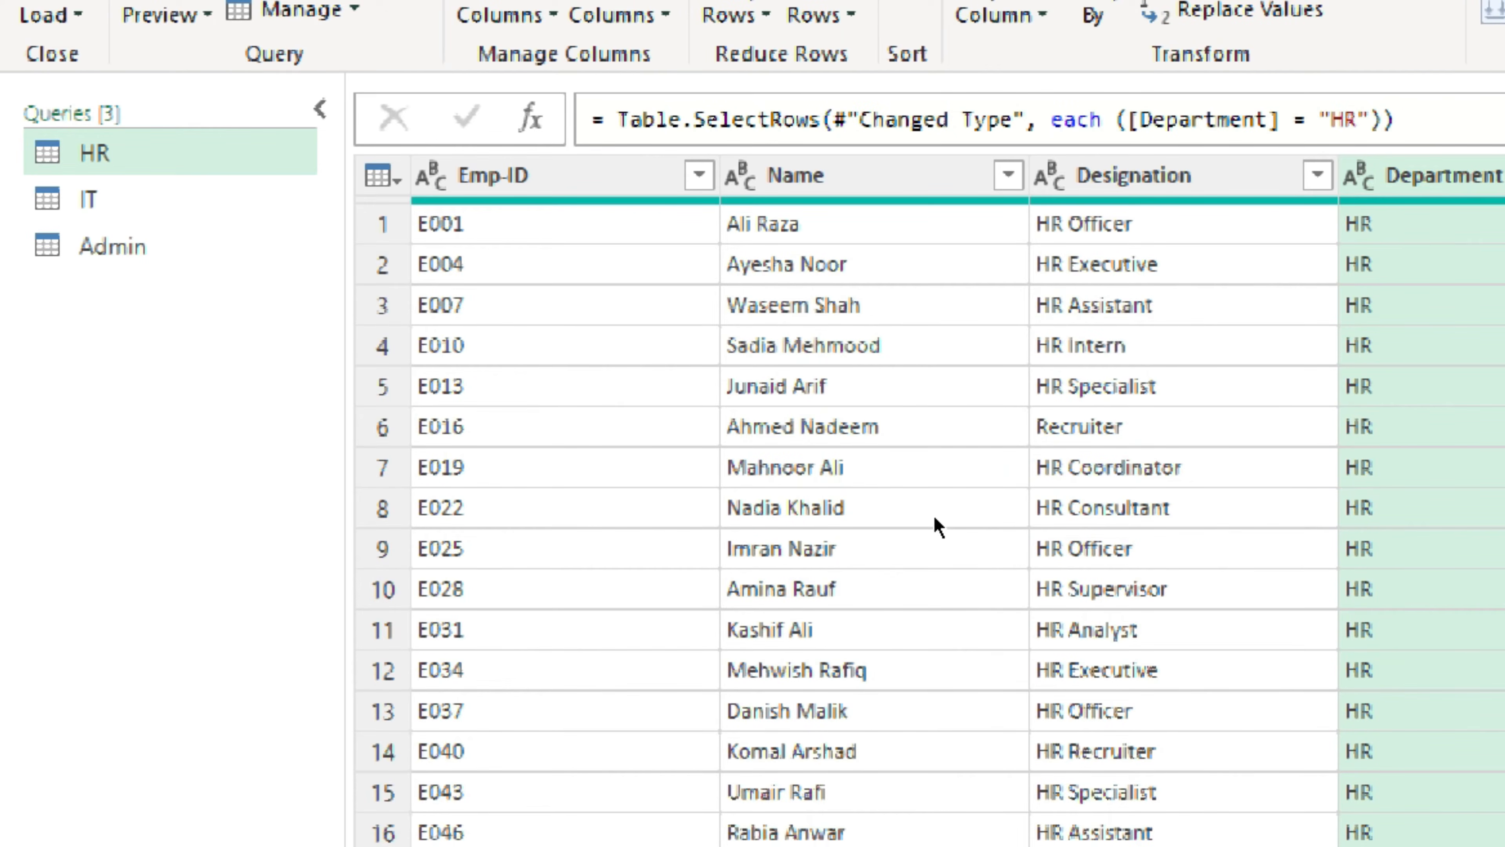
Filter the IT query's Department column to keep only the IT rows.
{"action": "left_click", "coordinate": [94, 204]}
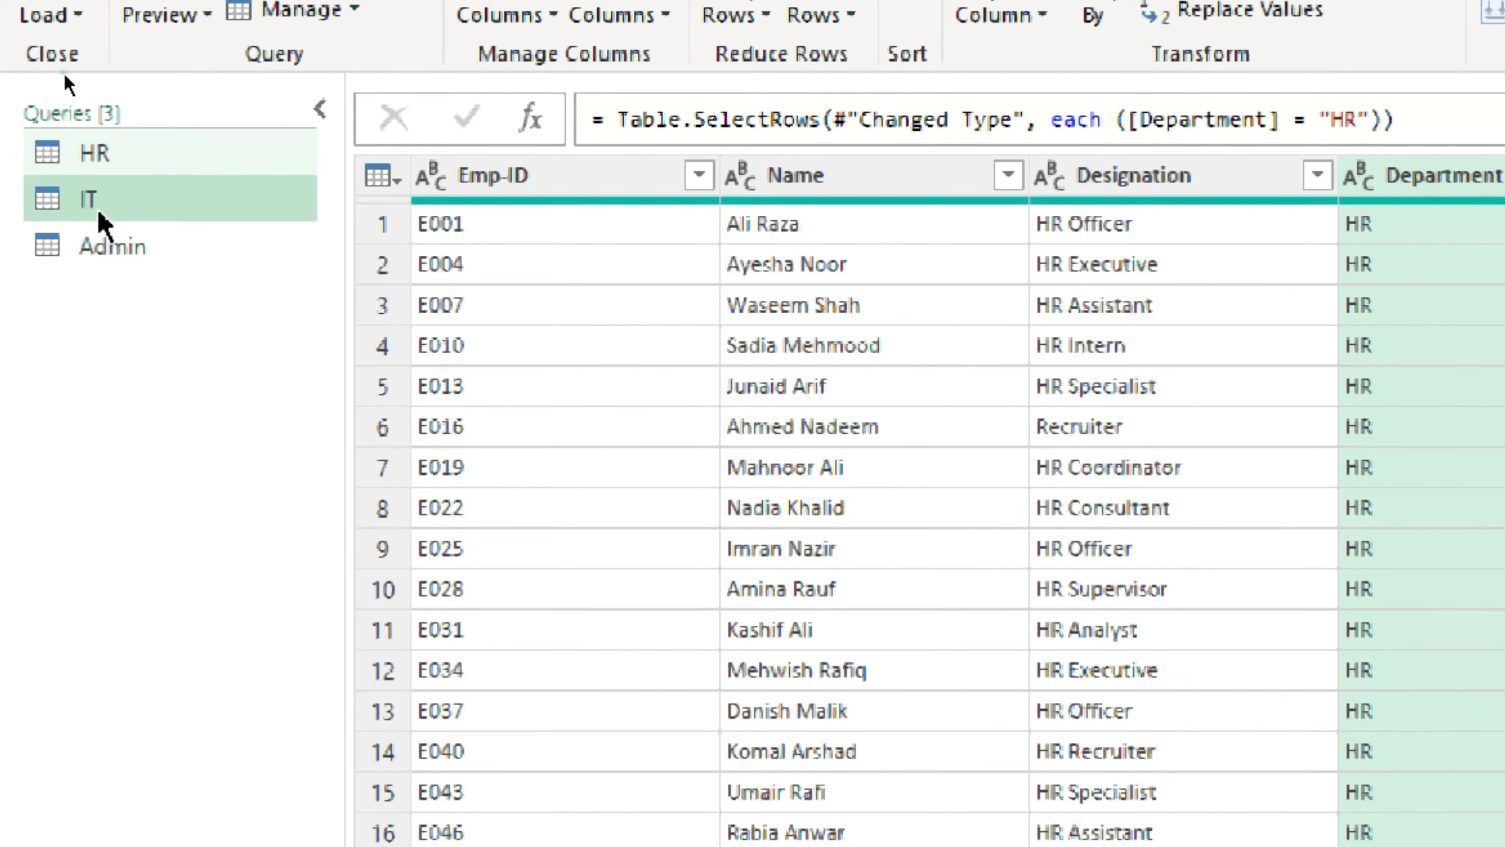
{"action": "left_click", "coordinate": [1086, 50]}
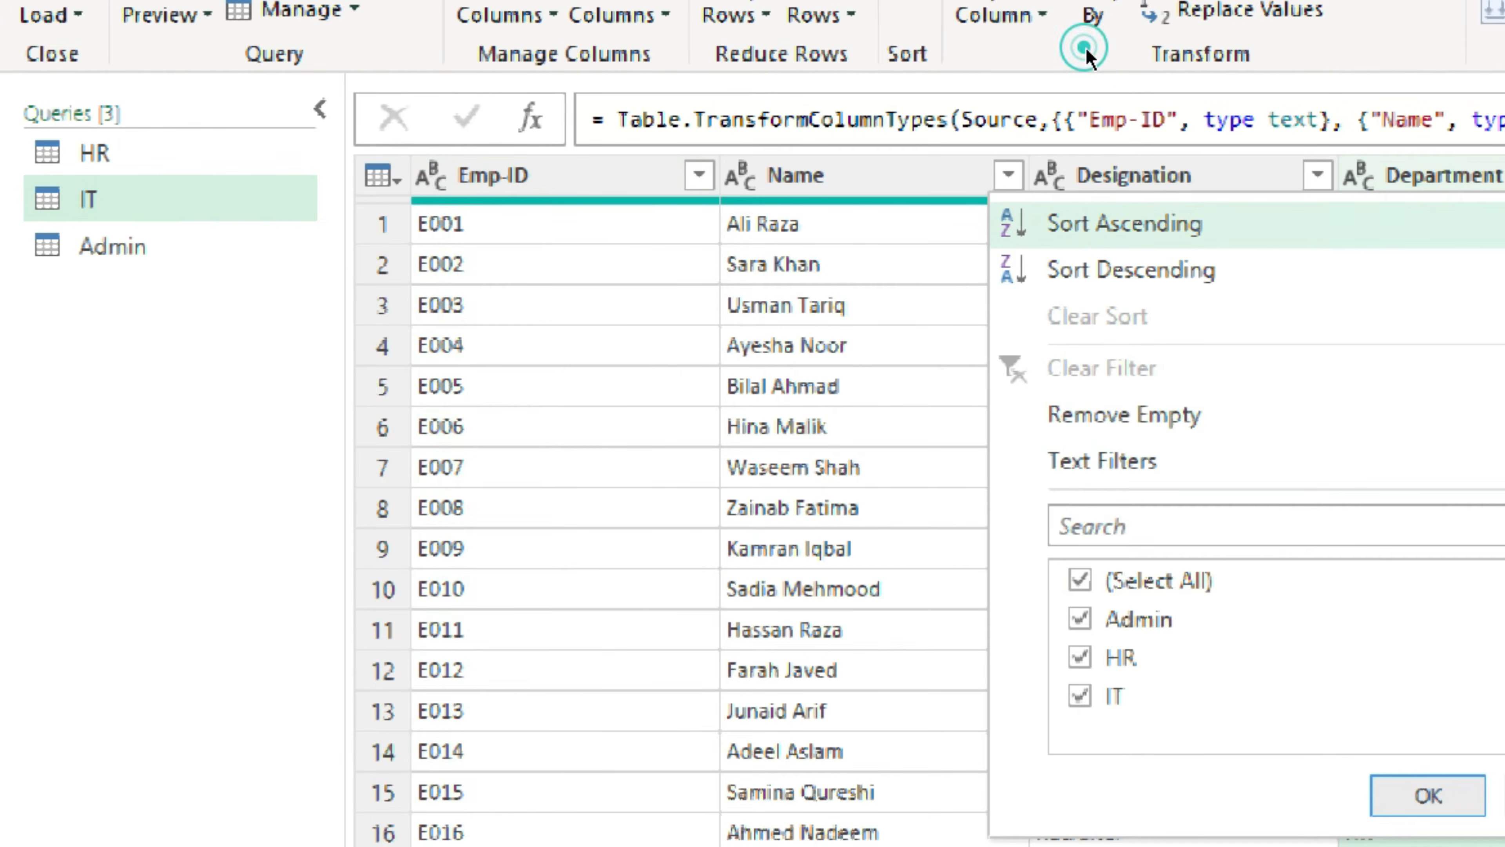
{"action": "left_click", "coordinate": [1079, 579]}
{"action": "left_click", "coordinate": [1081, 696]}
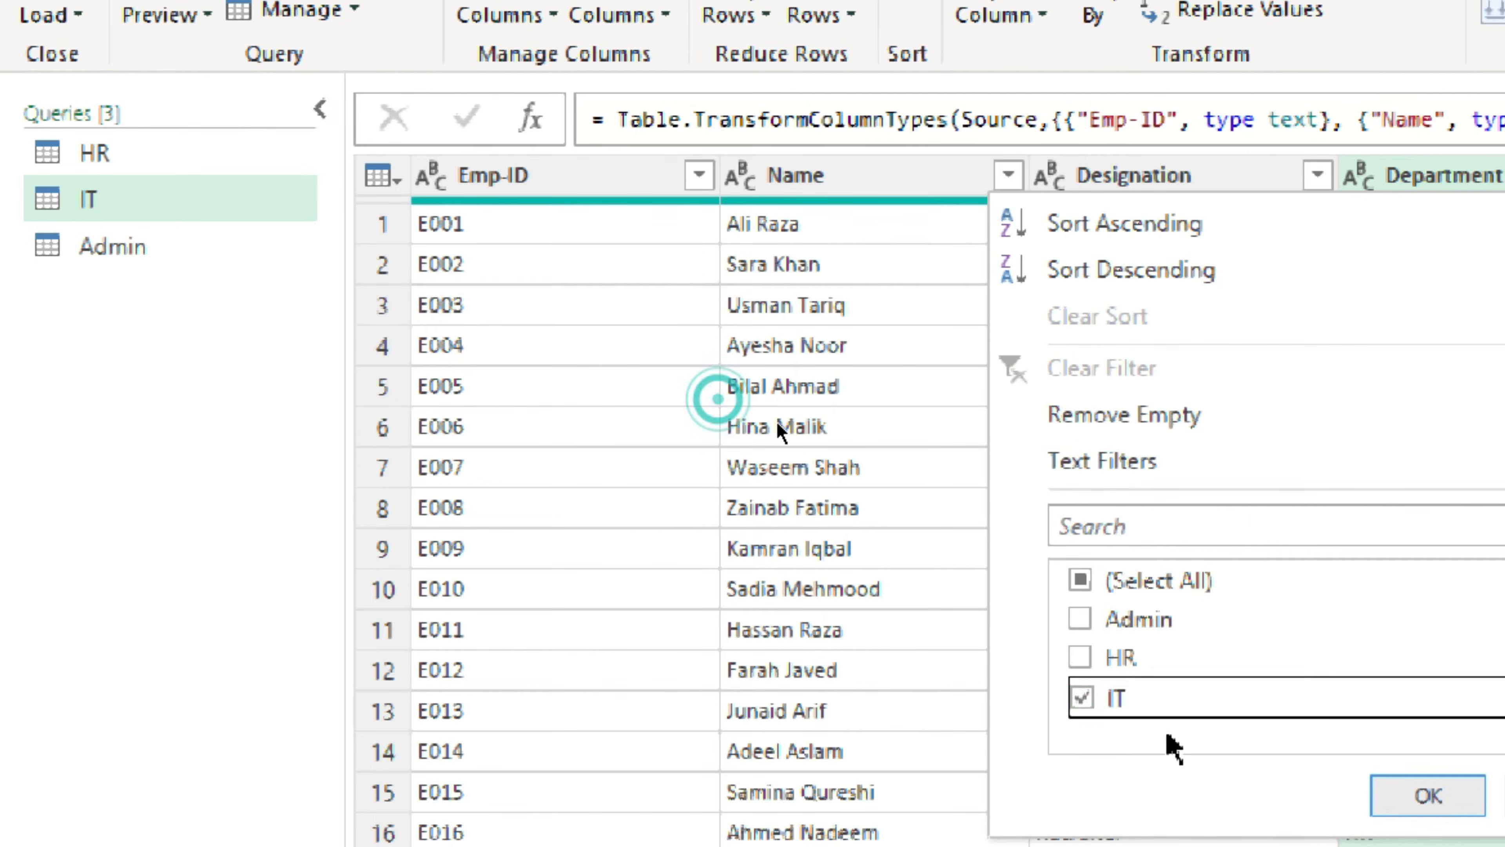
{"action": "left_click", "coordinate": [1428, 795]}
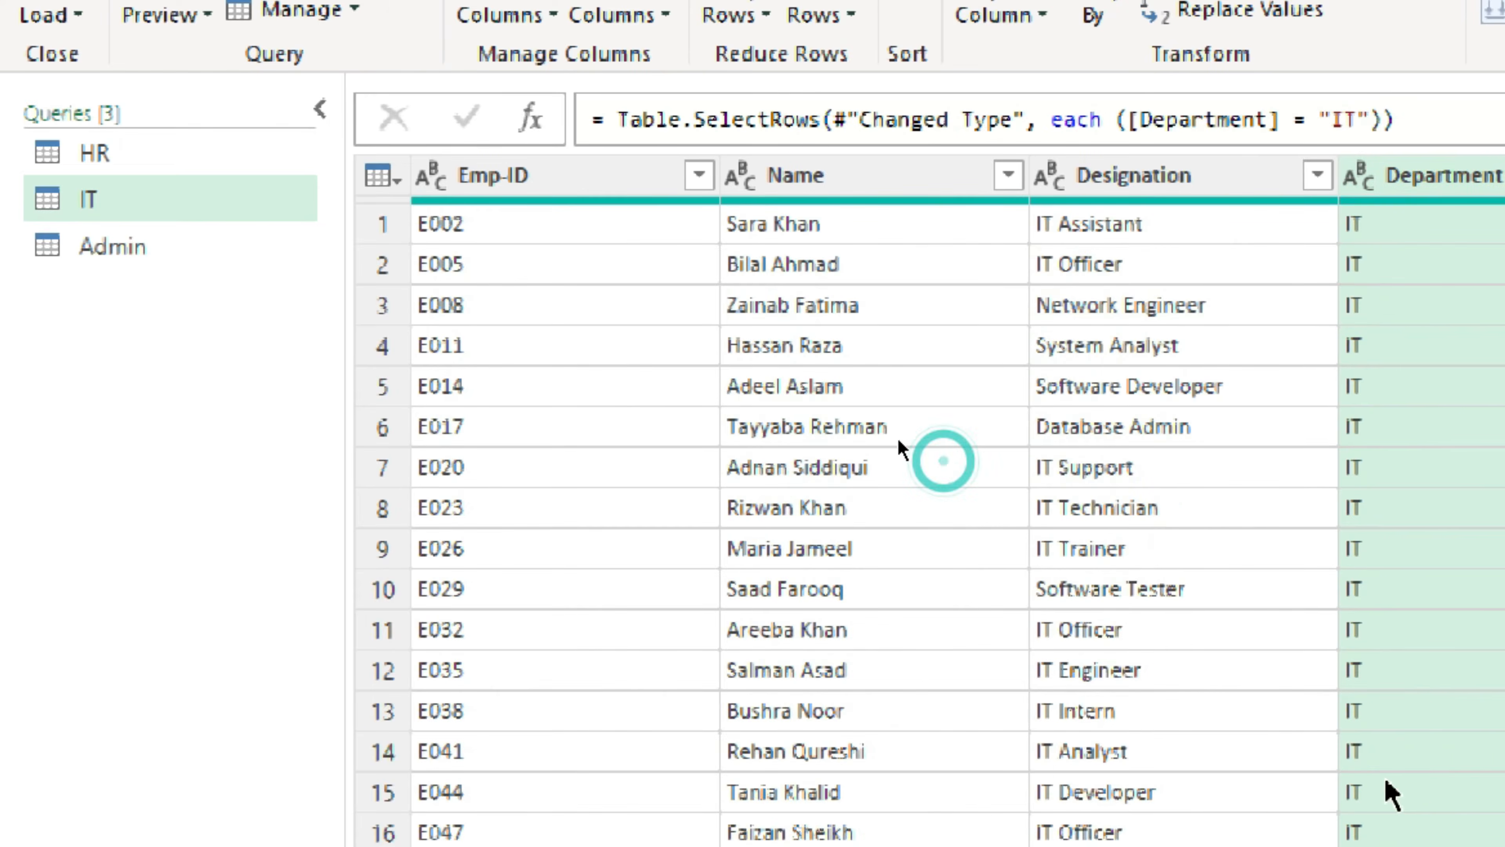
Filter the Admin query's Department column to keep only the Admin rows.
{"action": "left_click", "coordinate": [1084, 50]}
{"action": "left_click", "coordinate": [1080, 580]}
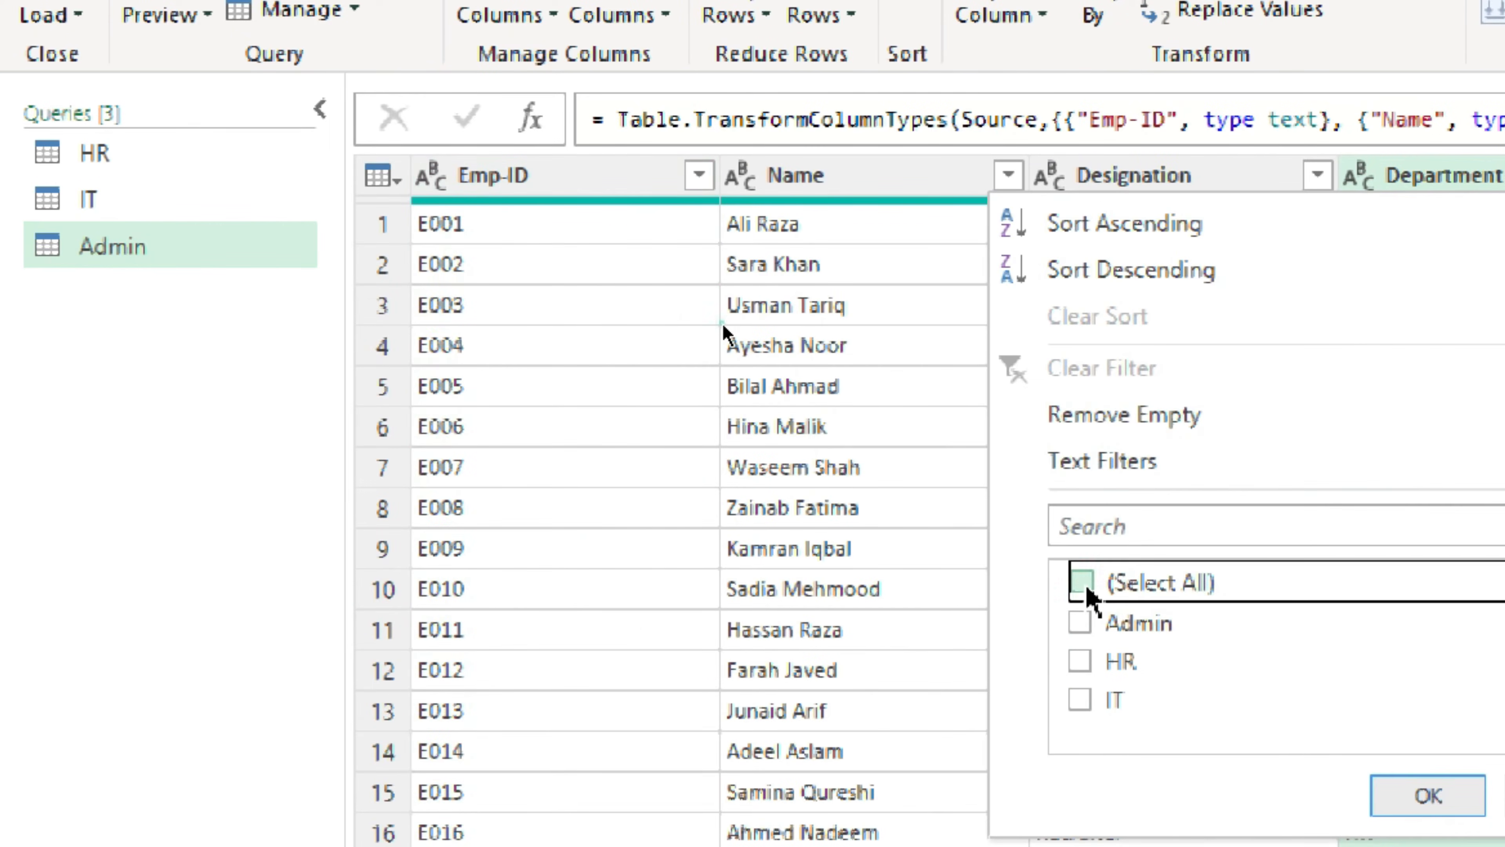
{"action": "left_click", "coordinate": [1081, 619]}
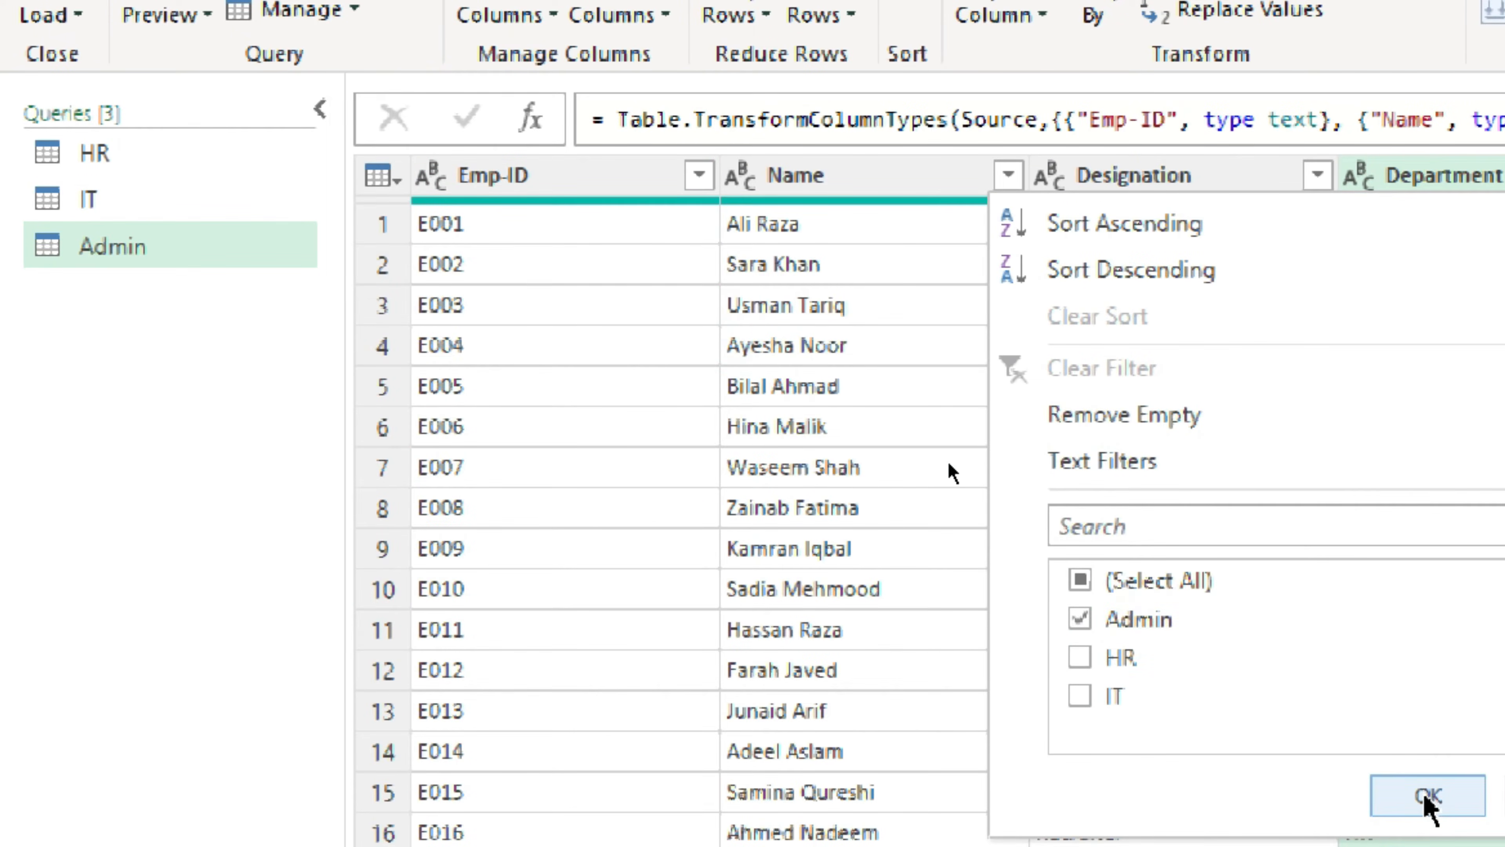
{"action": "left_click", "coordinate": [1425, 796]}
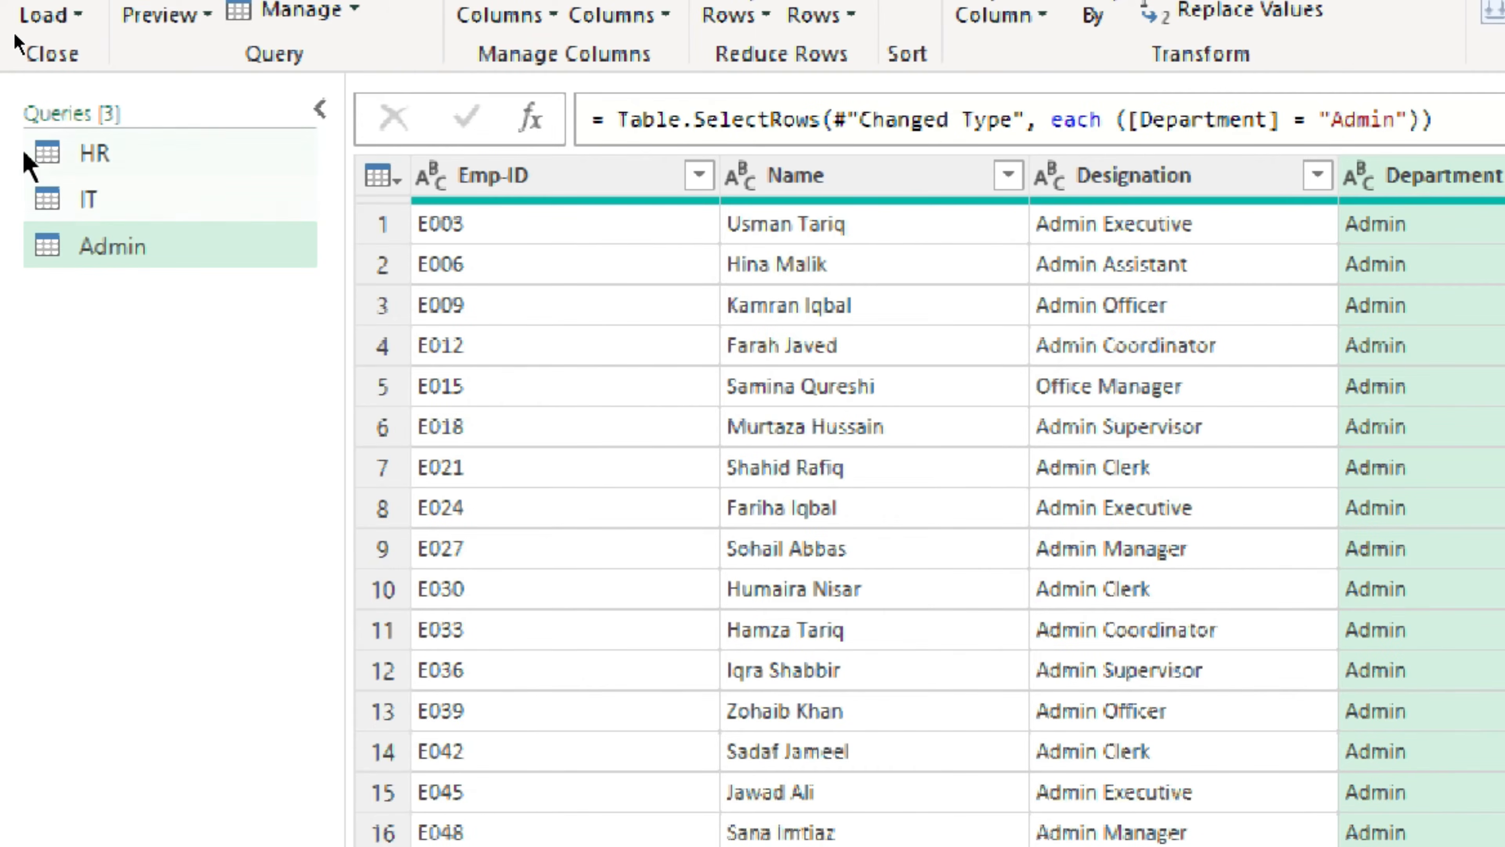
Review the filtered rows of the HR, IT and Admin queries one after another.
{"action": "left_click", "coordinate": [92, 153]}
{"action": "left_click", "coordinate": [109, 198]}
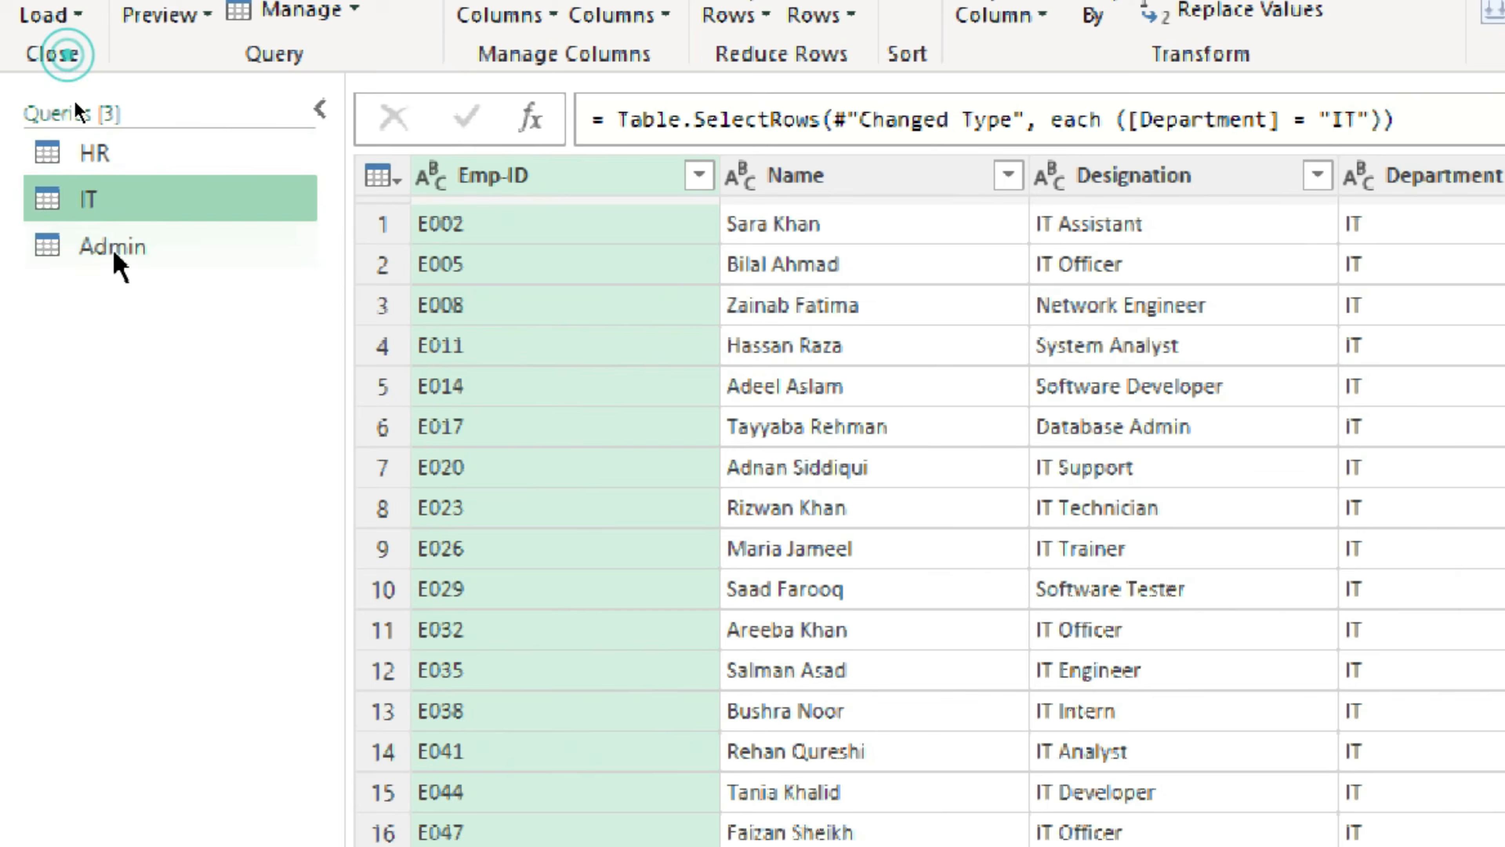
{"action": "left_click", "coordinate": [115, 254]}
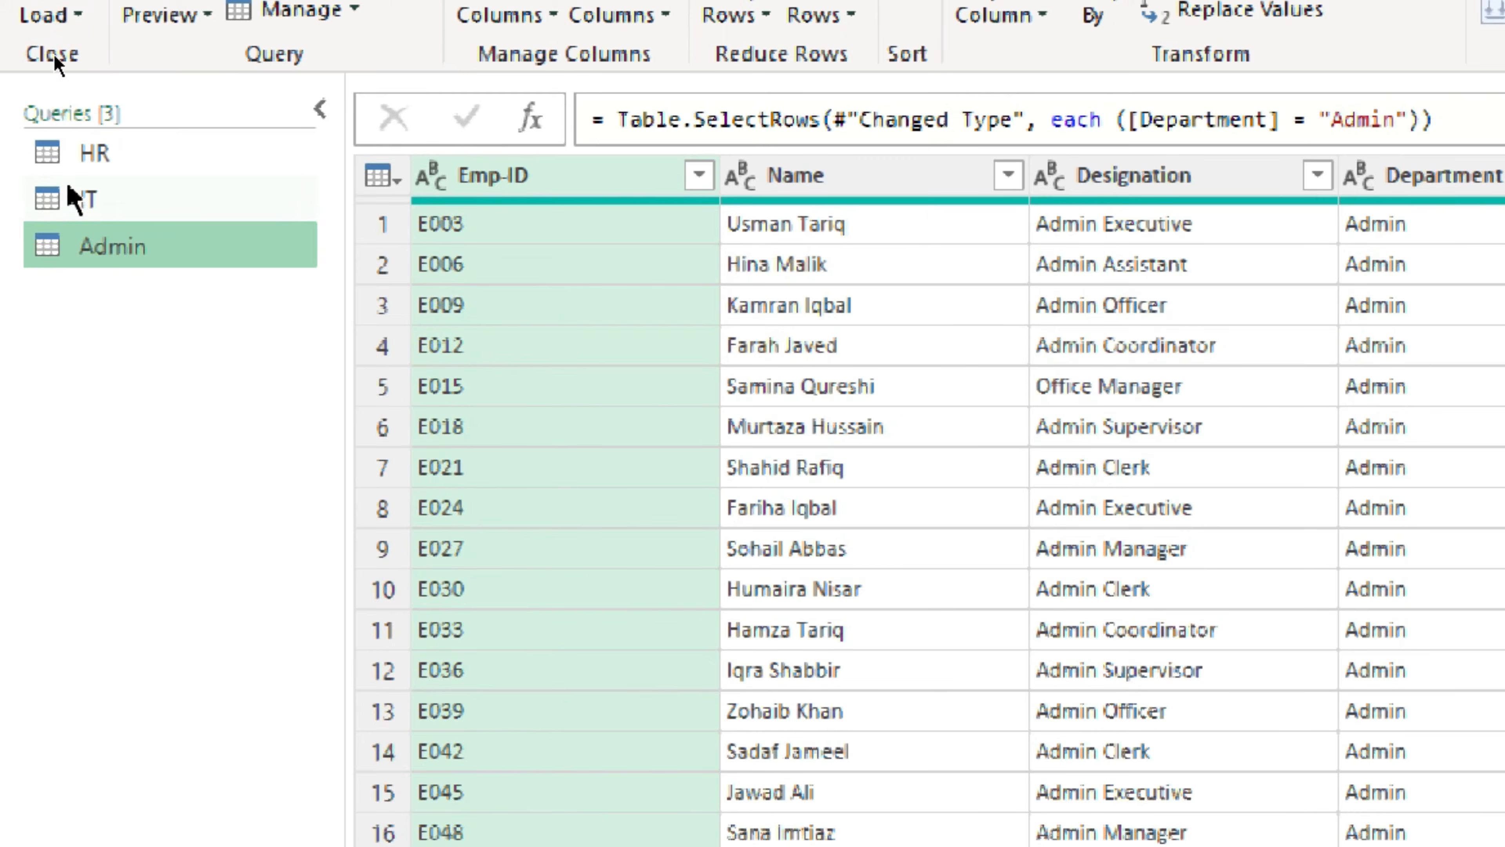
{"action": "left_click", "coordinate": [148, 161]}
{"action": "left_click", "coordinate": [124, 199]}
{"action": "left_click", "coordinate": [134, 255]}
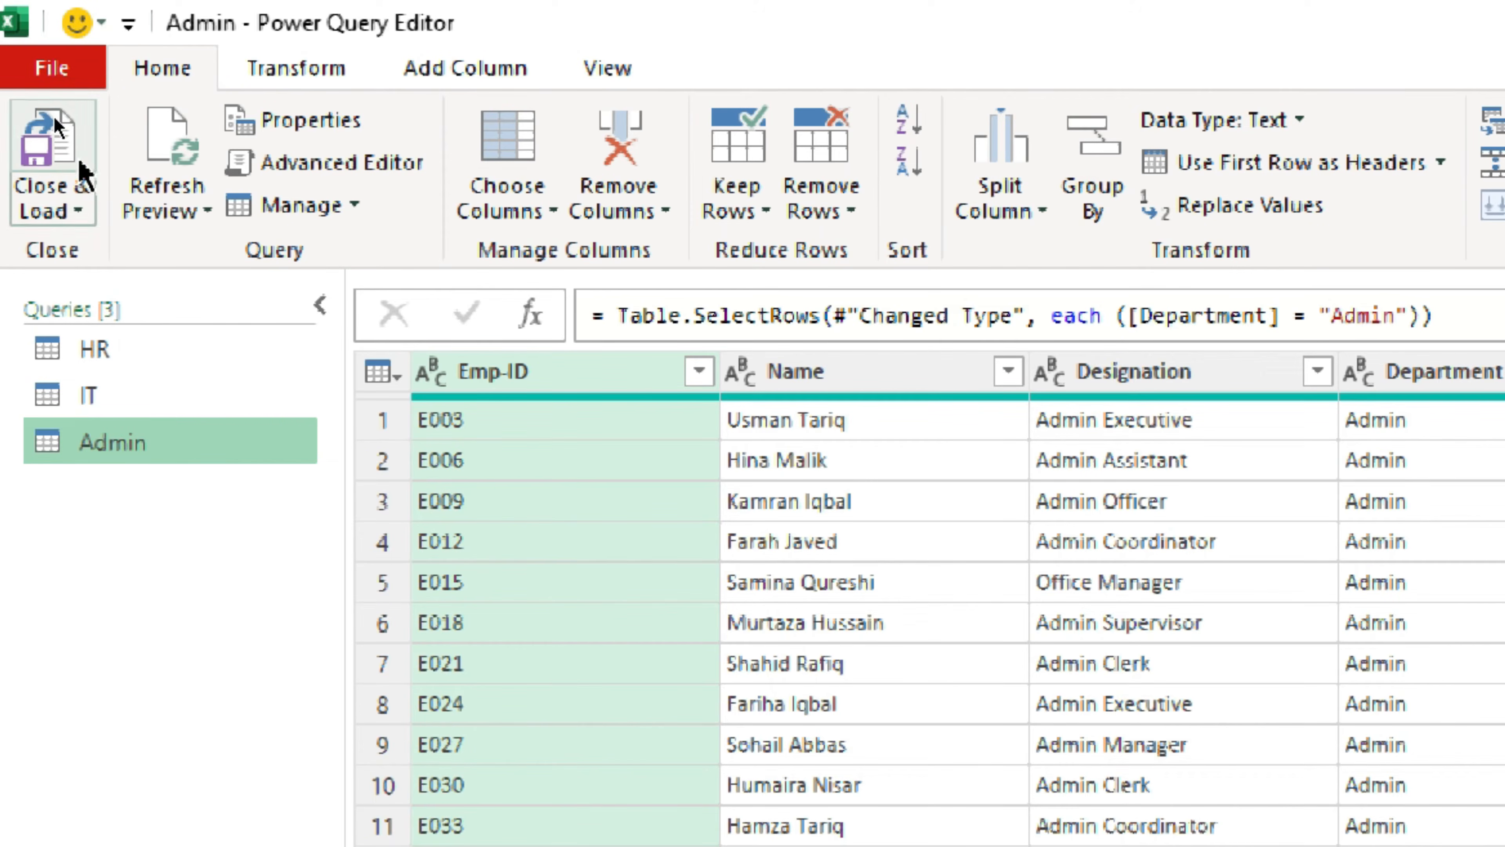
Close the query editor, load the three queries into worksheets and view the IT and HR sheets.
{"action": "left_click", "coordinate": [82, 214]}
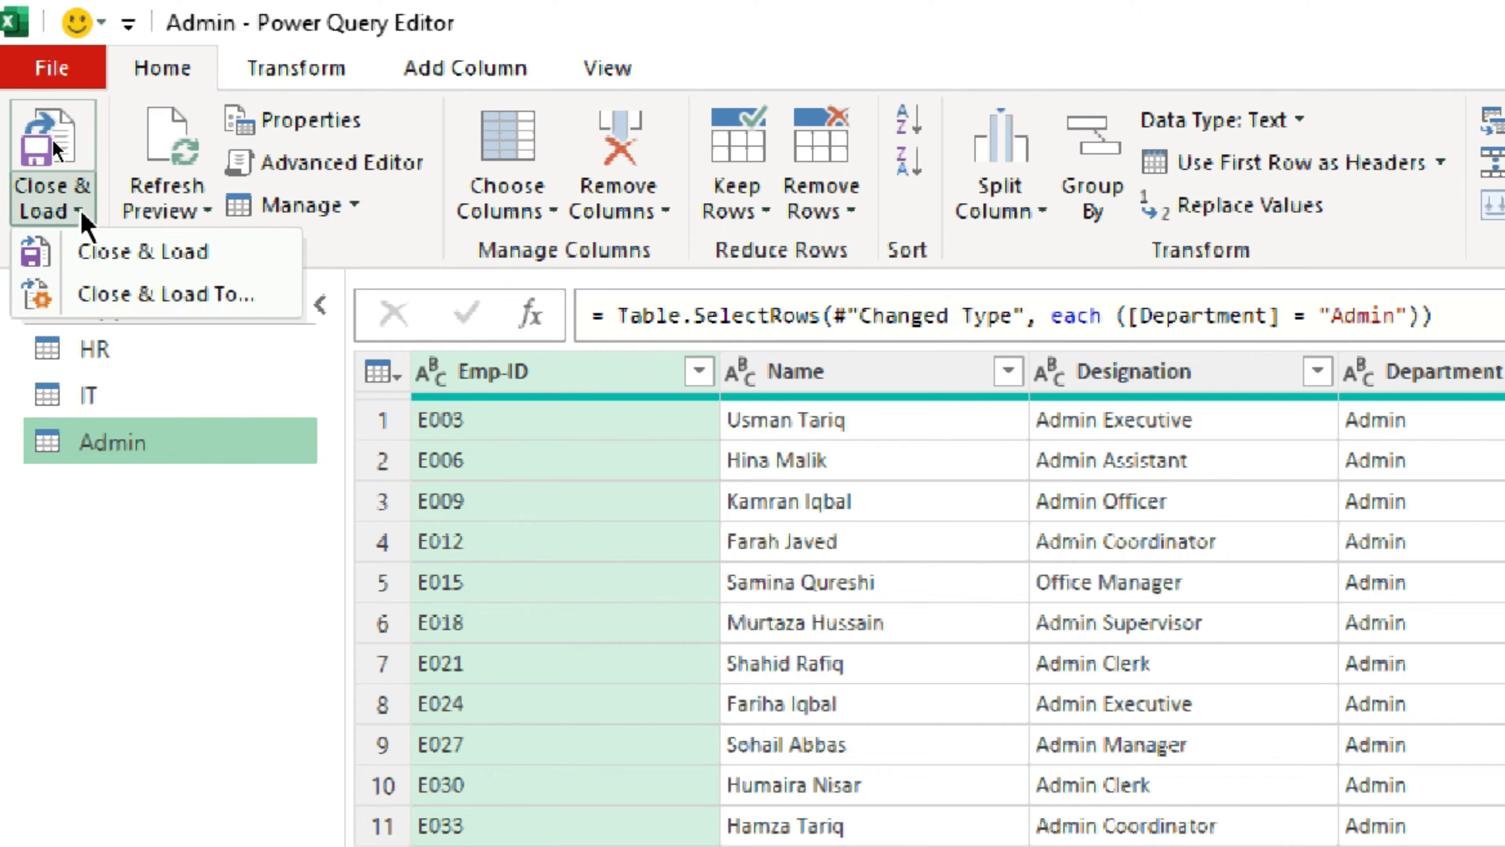
{"action": "left_click", "coordinate": [148, 264]}
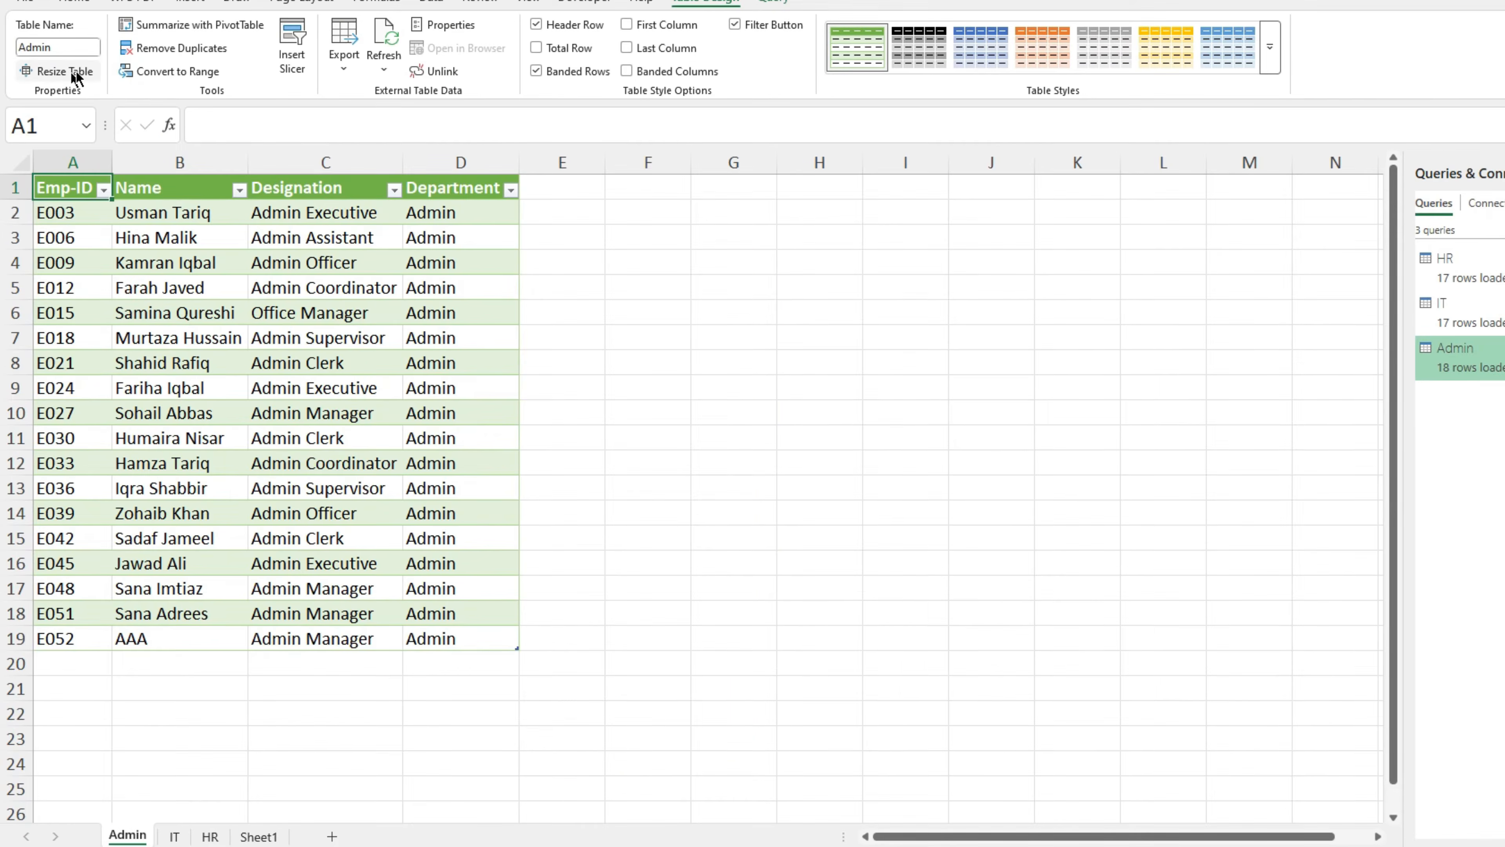
{"action": "left_click", "coordinate": [172, 837]}
{"action": "left_click", "coordinate": [209, 836]}
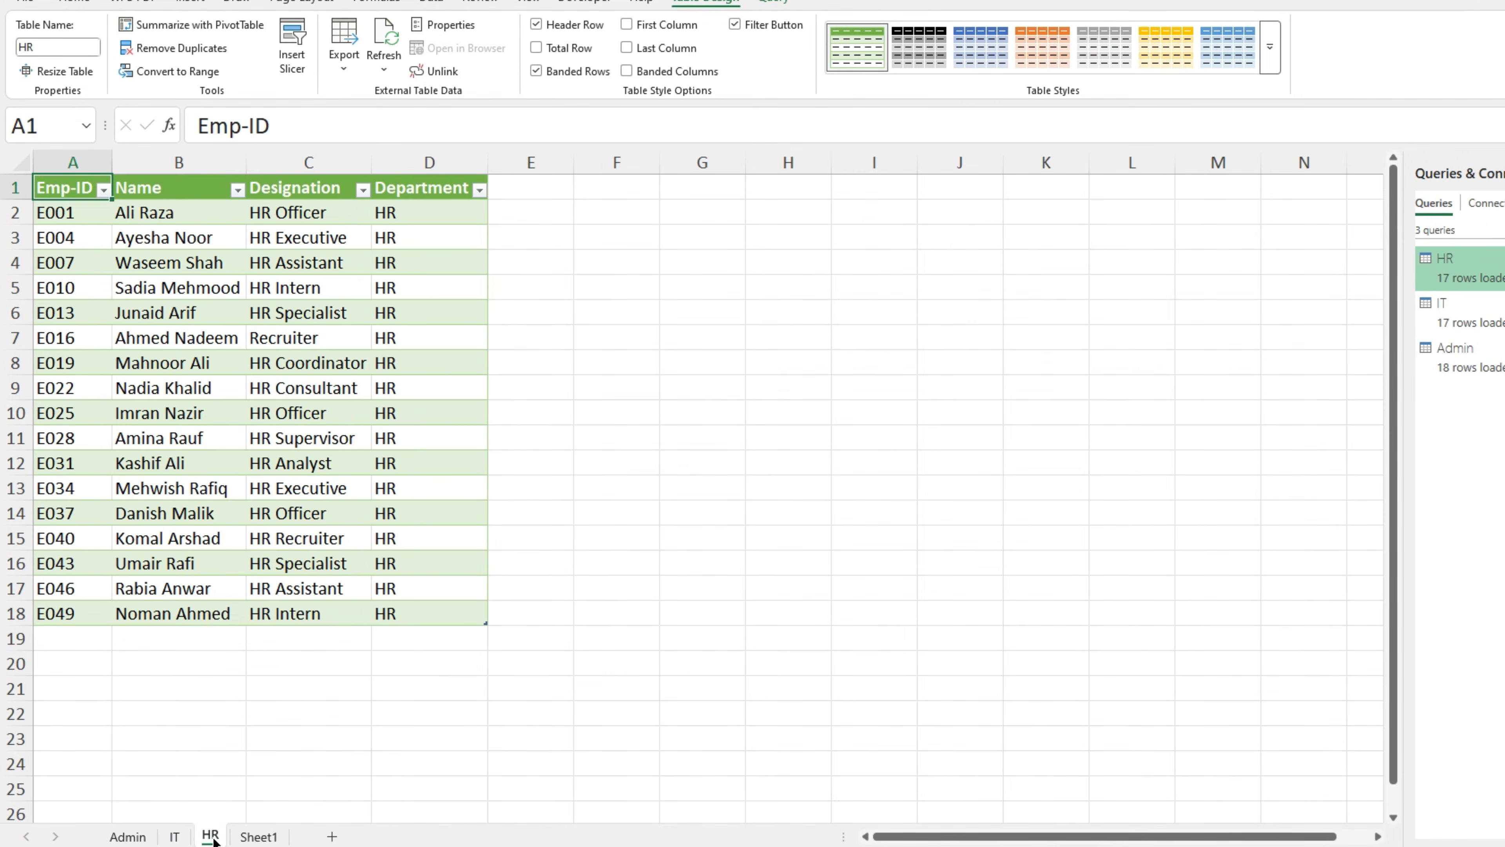
Examine the last record of the source table on Sheet1 and compare it with the Admin sheet.
{"action": "left_click", "coordinate": [258, 837]}
{"action": "left_click", "coordinate": [120, 515]}
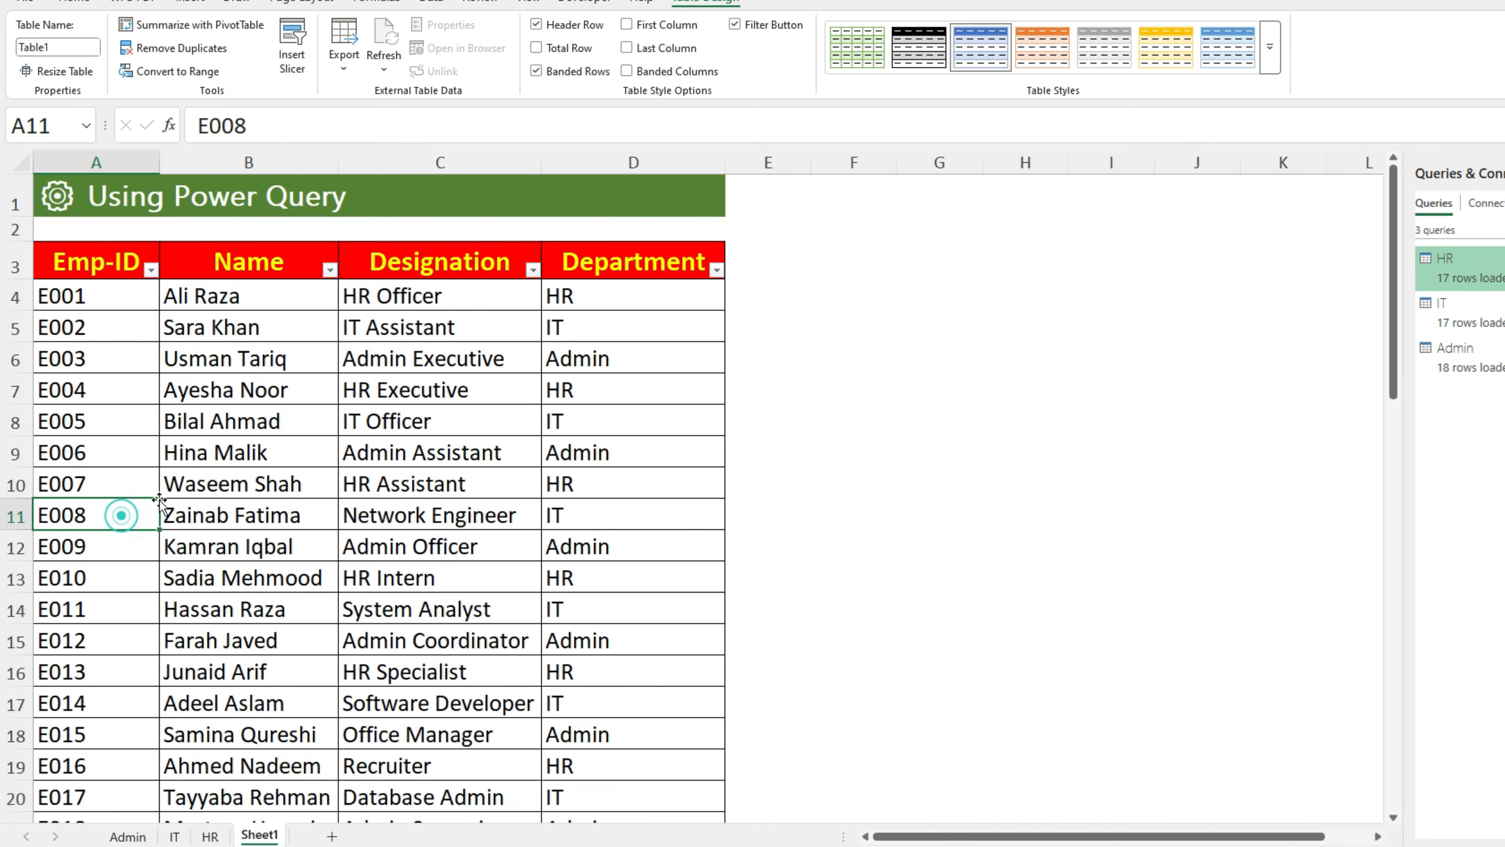
{"action": "key", "text": "ctrl+Down"}
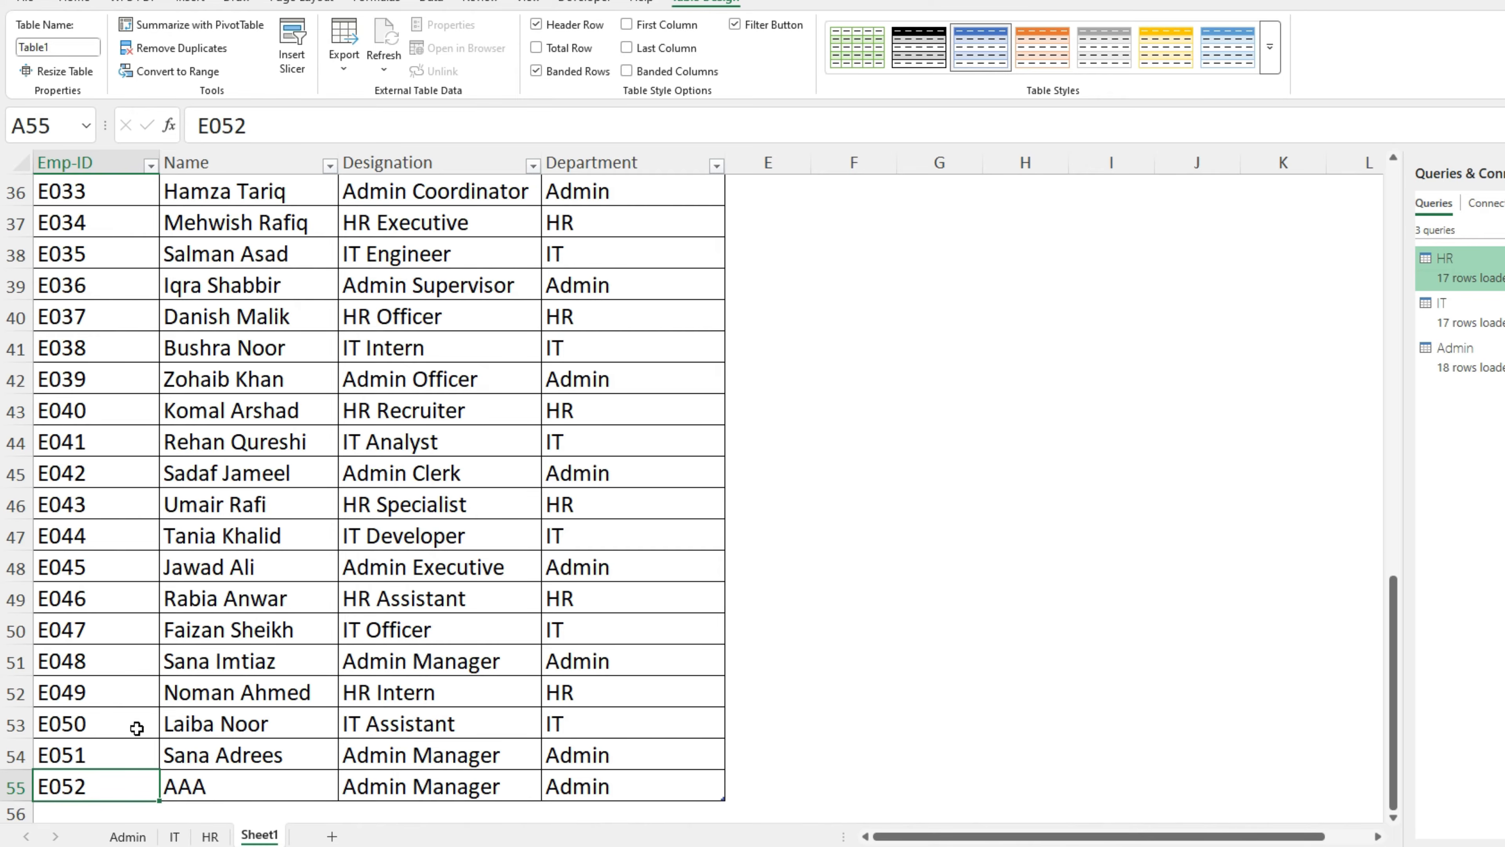
{"action": "left_click", "coordinate": [127, 836]}
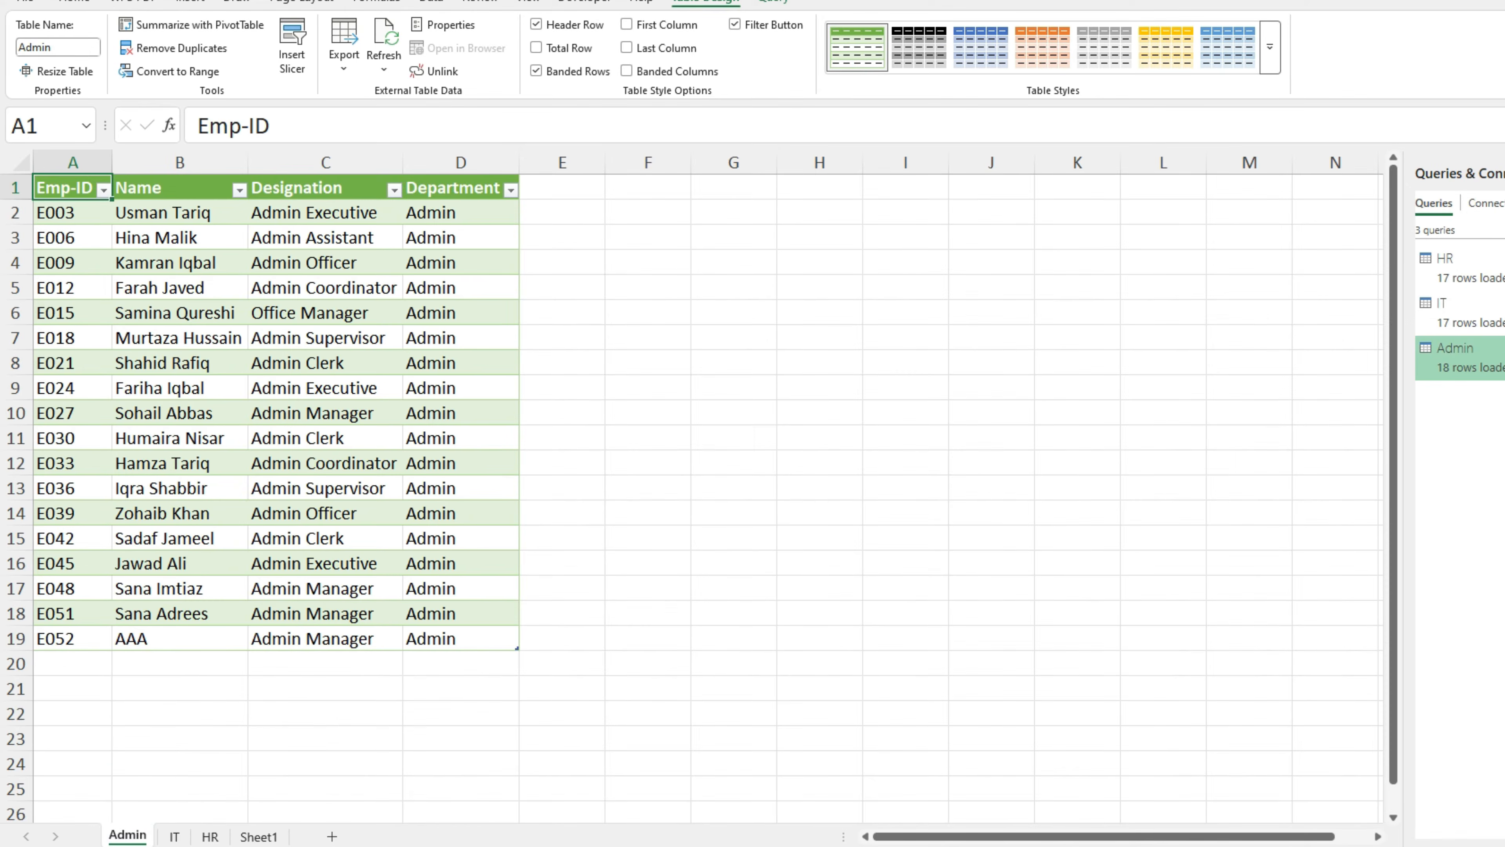
Change the department in cell D55, the last record of the Sheet1 source table, to HR.
{"action": "left_click", "coordinate": [259, 836]}
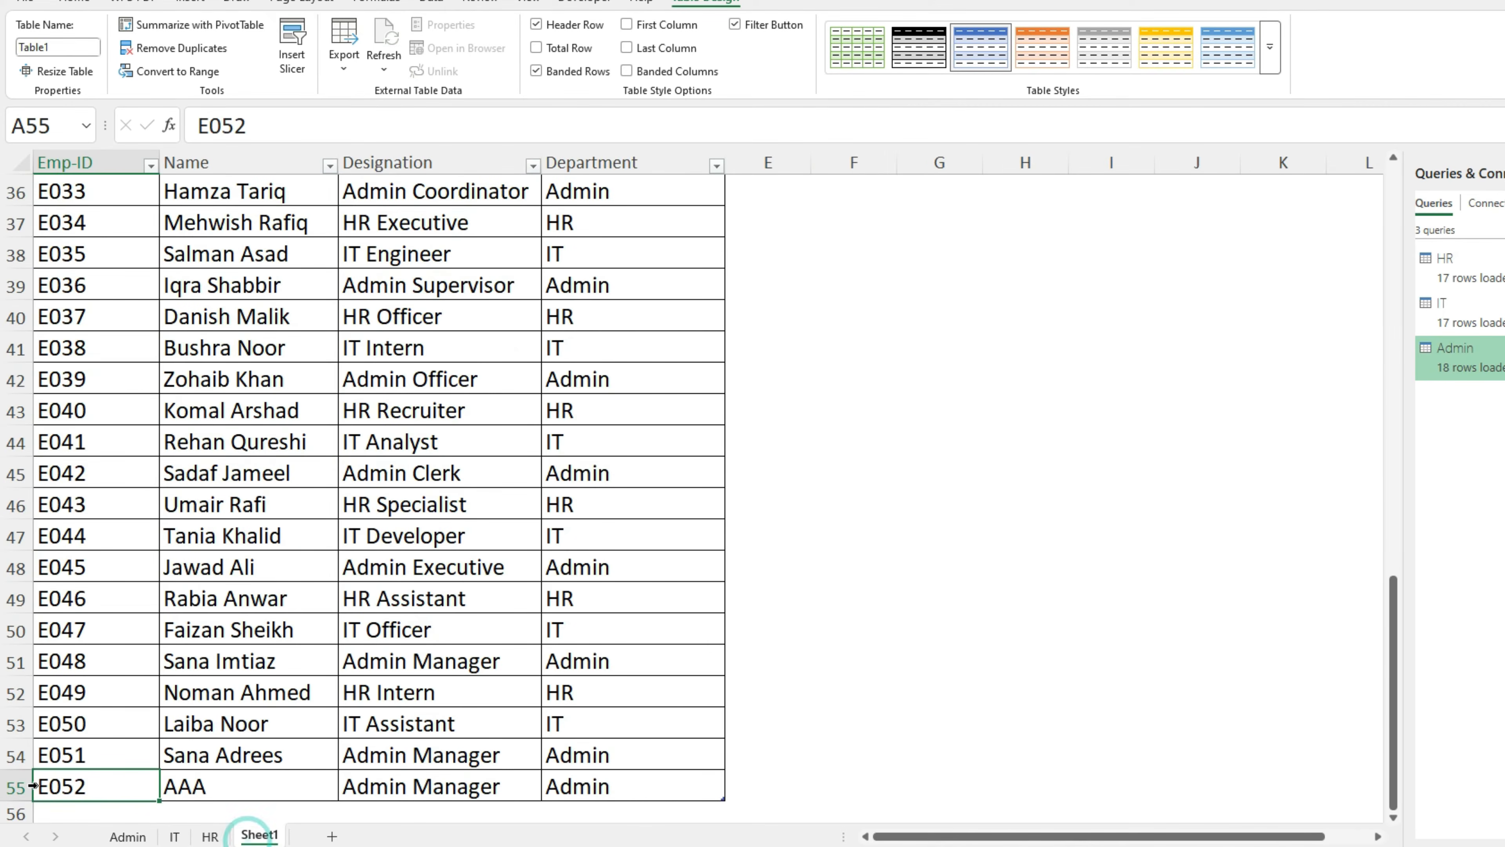
{"action": "left_click", "coordinate": [577, 790]}
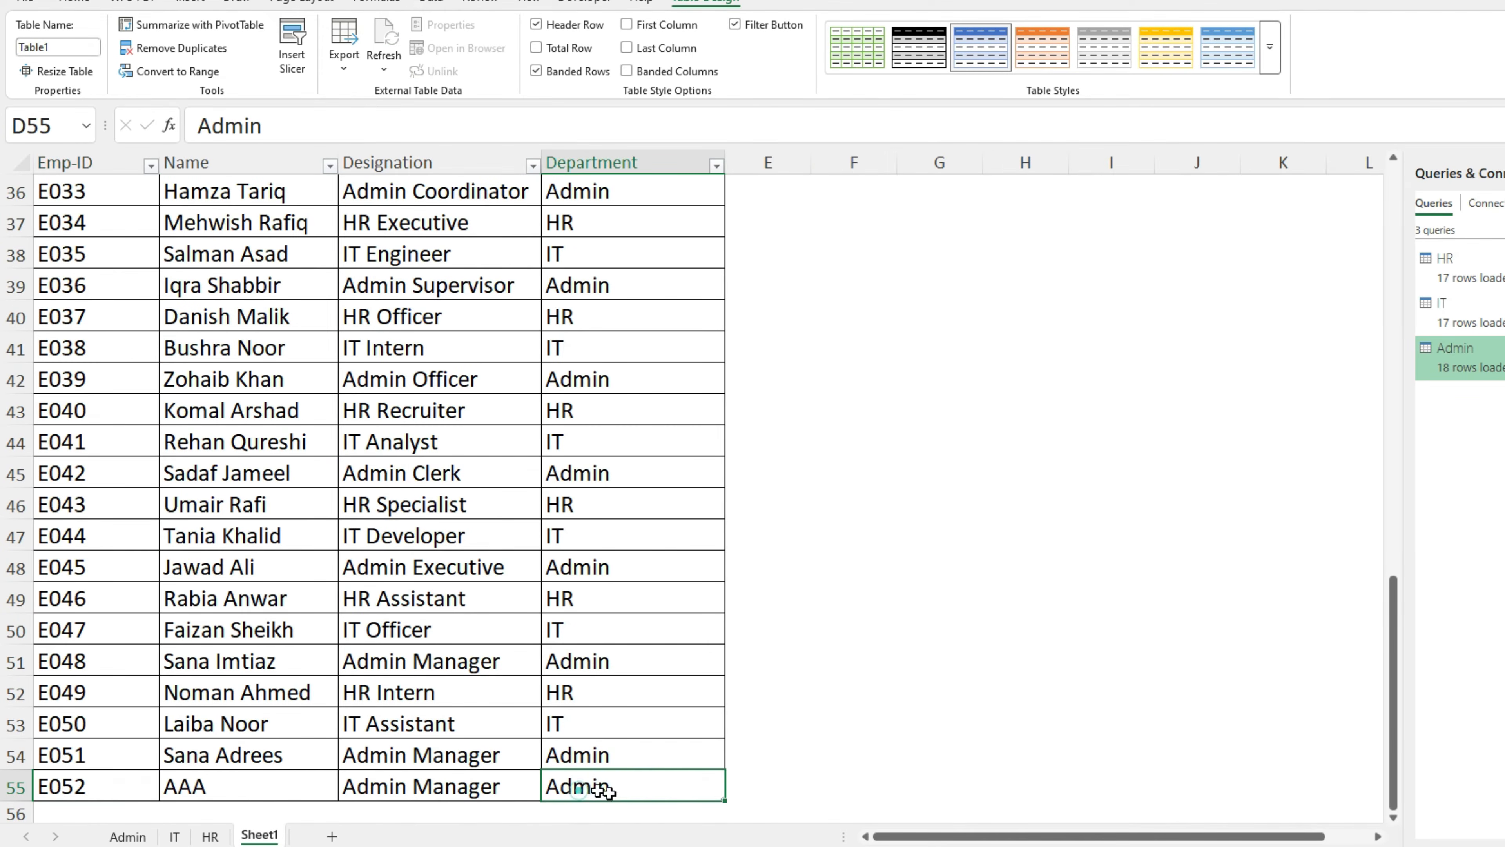
{"action": "type", "text": "H"}
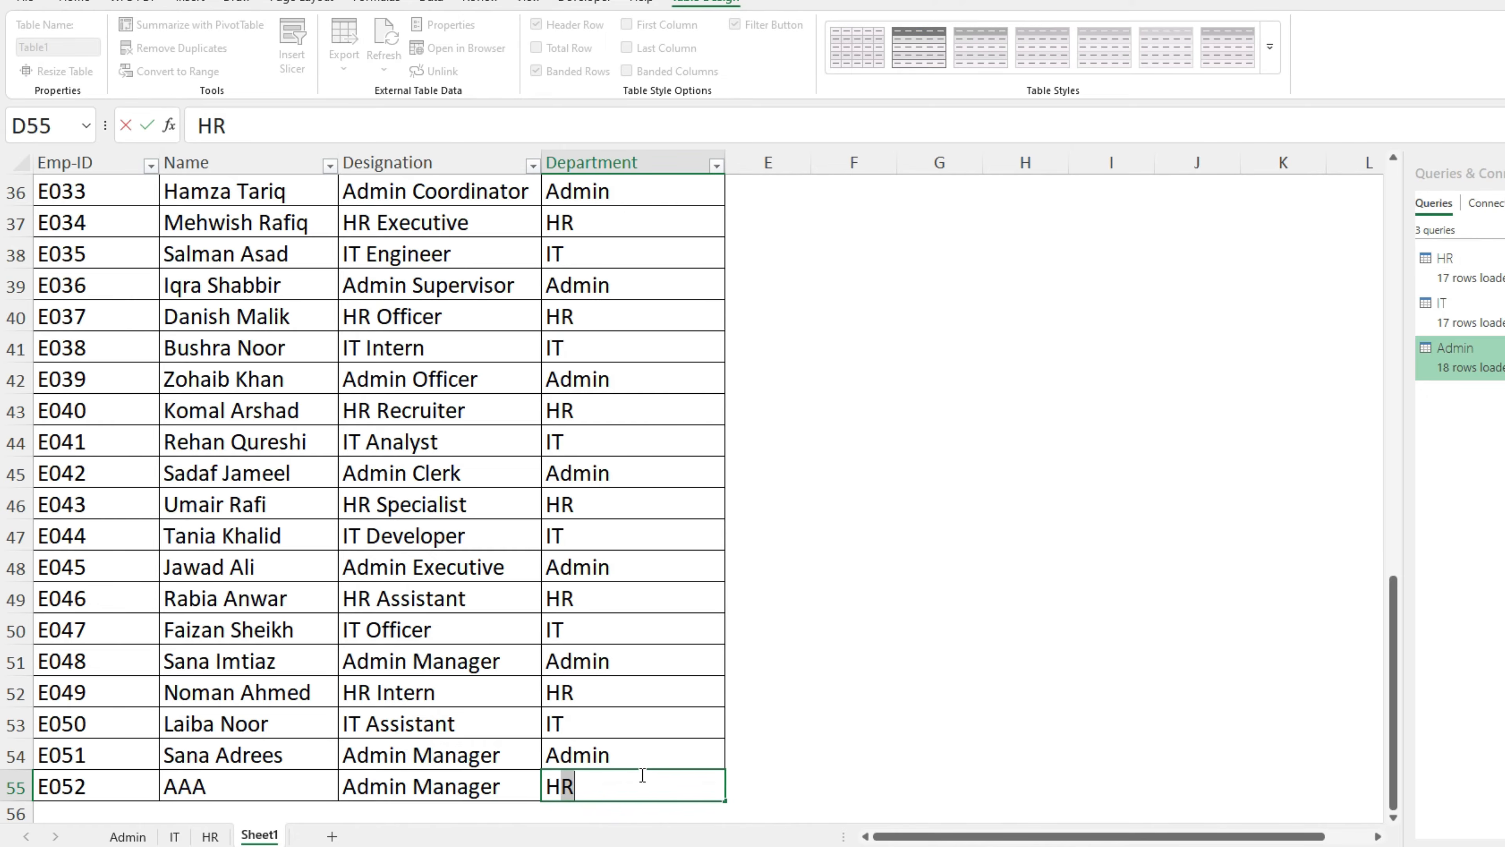
{"action": "type", "text": "R"}
{"action": "key", "text": "Return"}
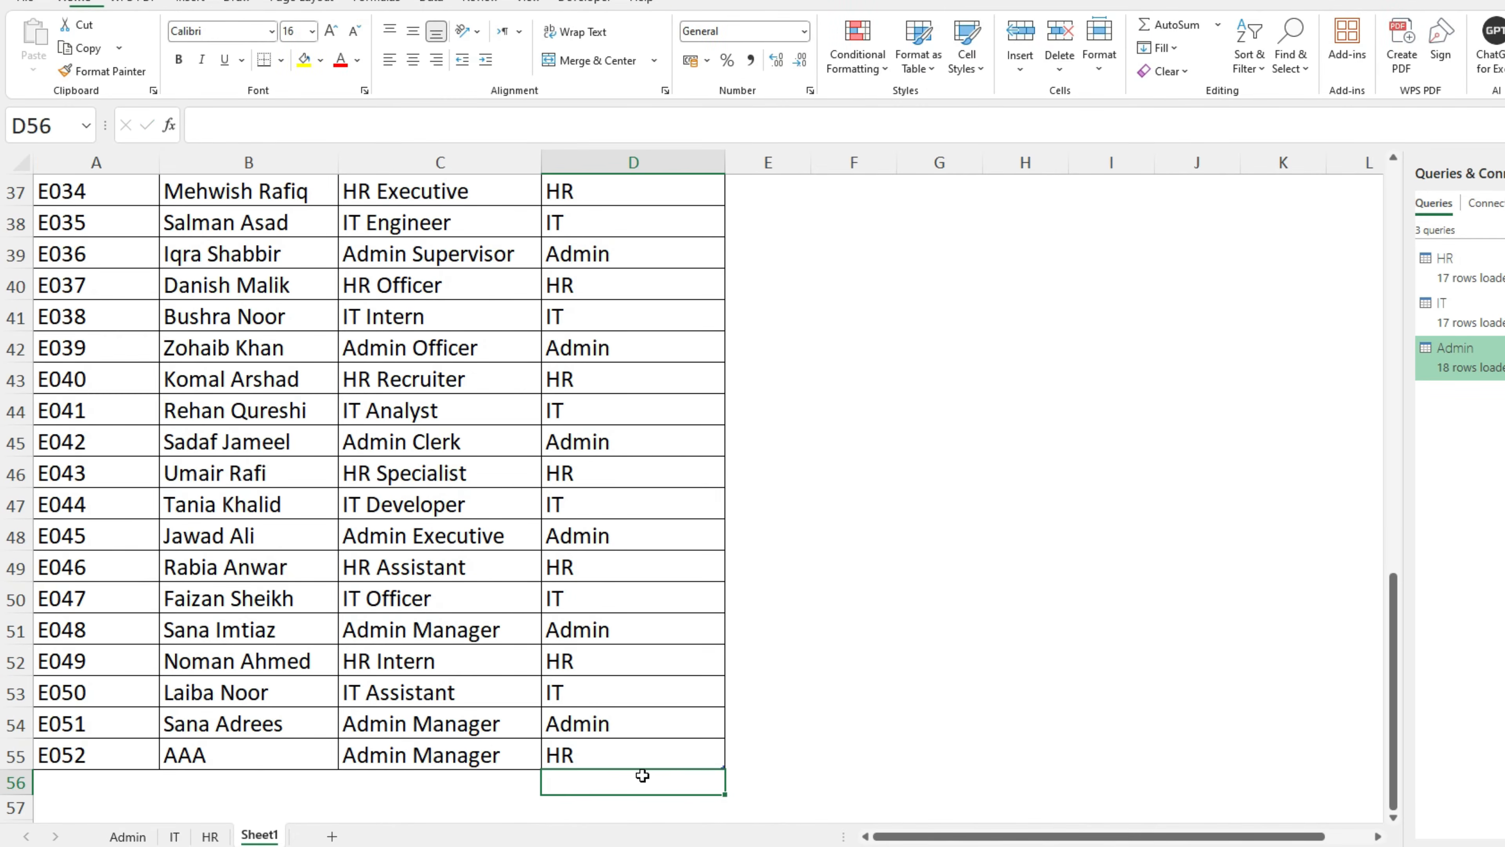
Refresh the query table on the HR sheet and check the record in row 19.
{"action": "left_click", "coordinate": [209, 836]}
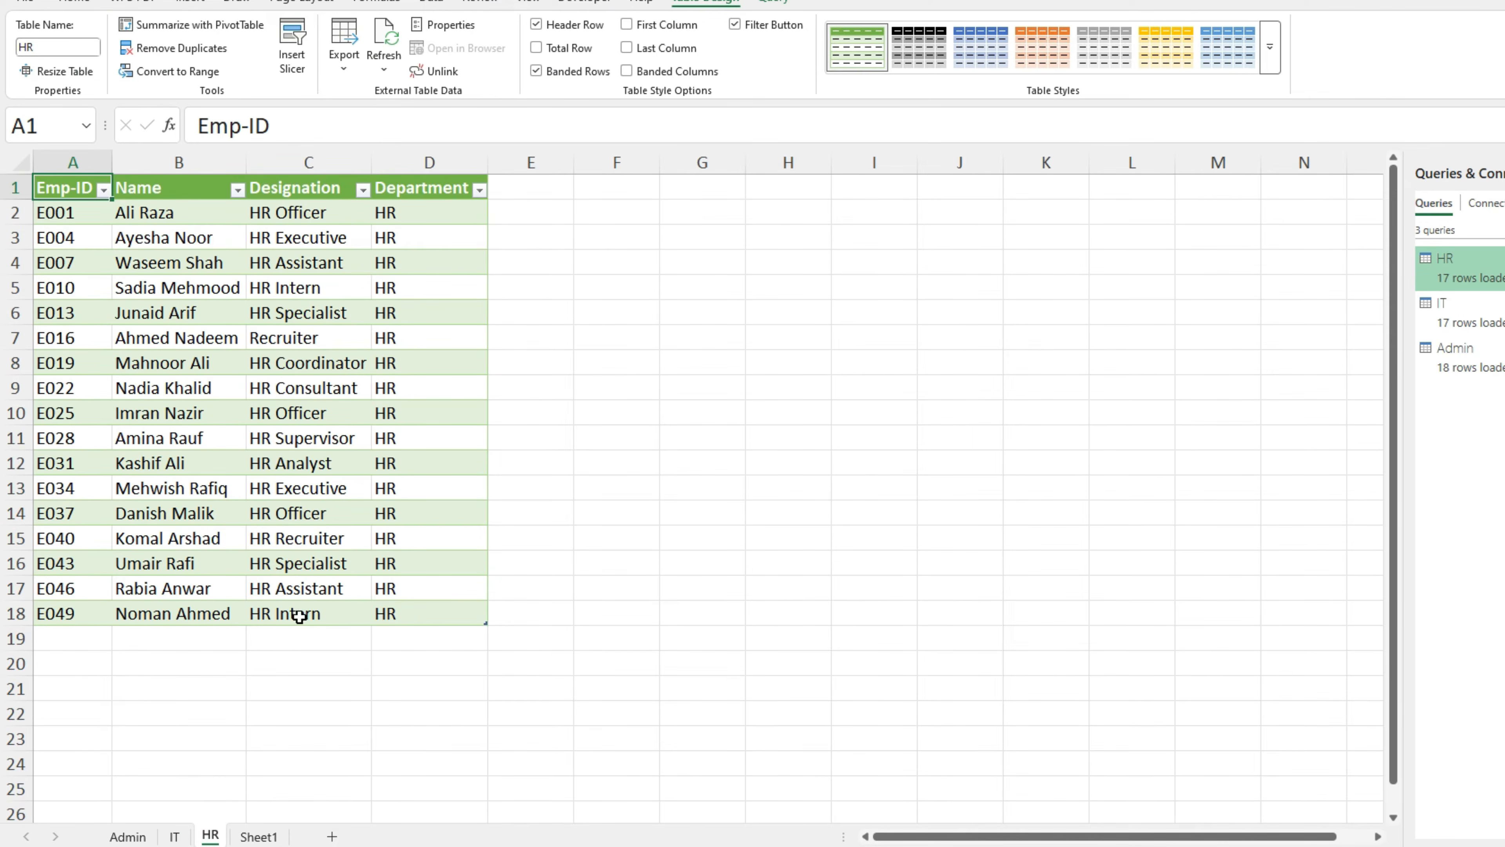
{"action": "right_click", "coordinate": [348, 464]}
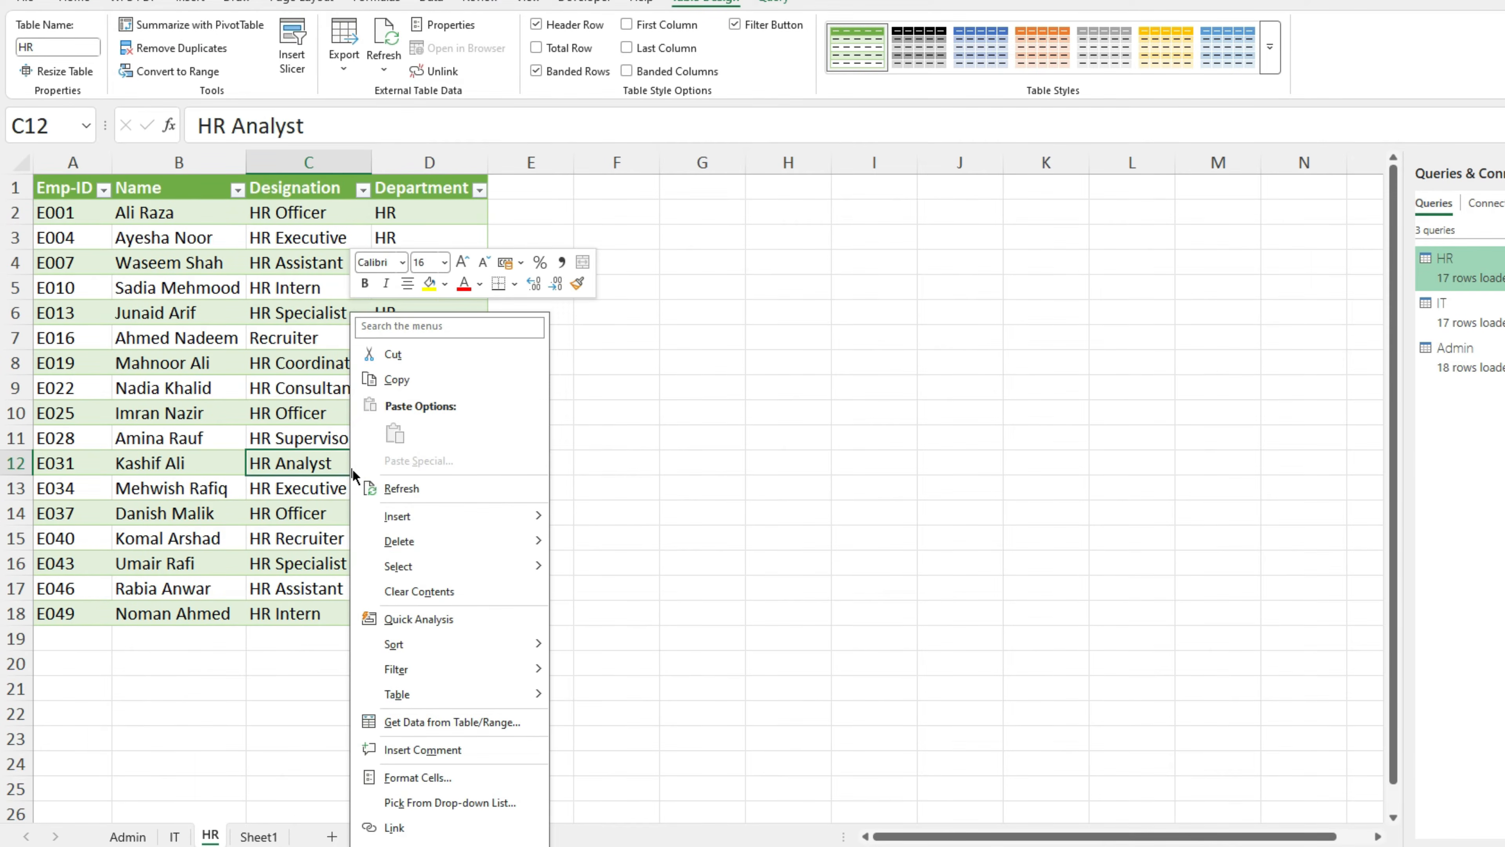
{"action": "left_click", "coordinate": [399, 488]}
{"action": "left_click_drag", "start_coordinate": [59, 638], "coordinate": [447, 632]}
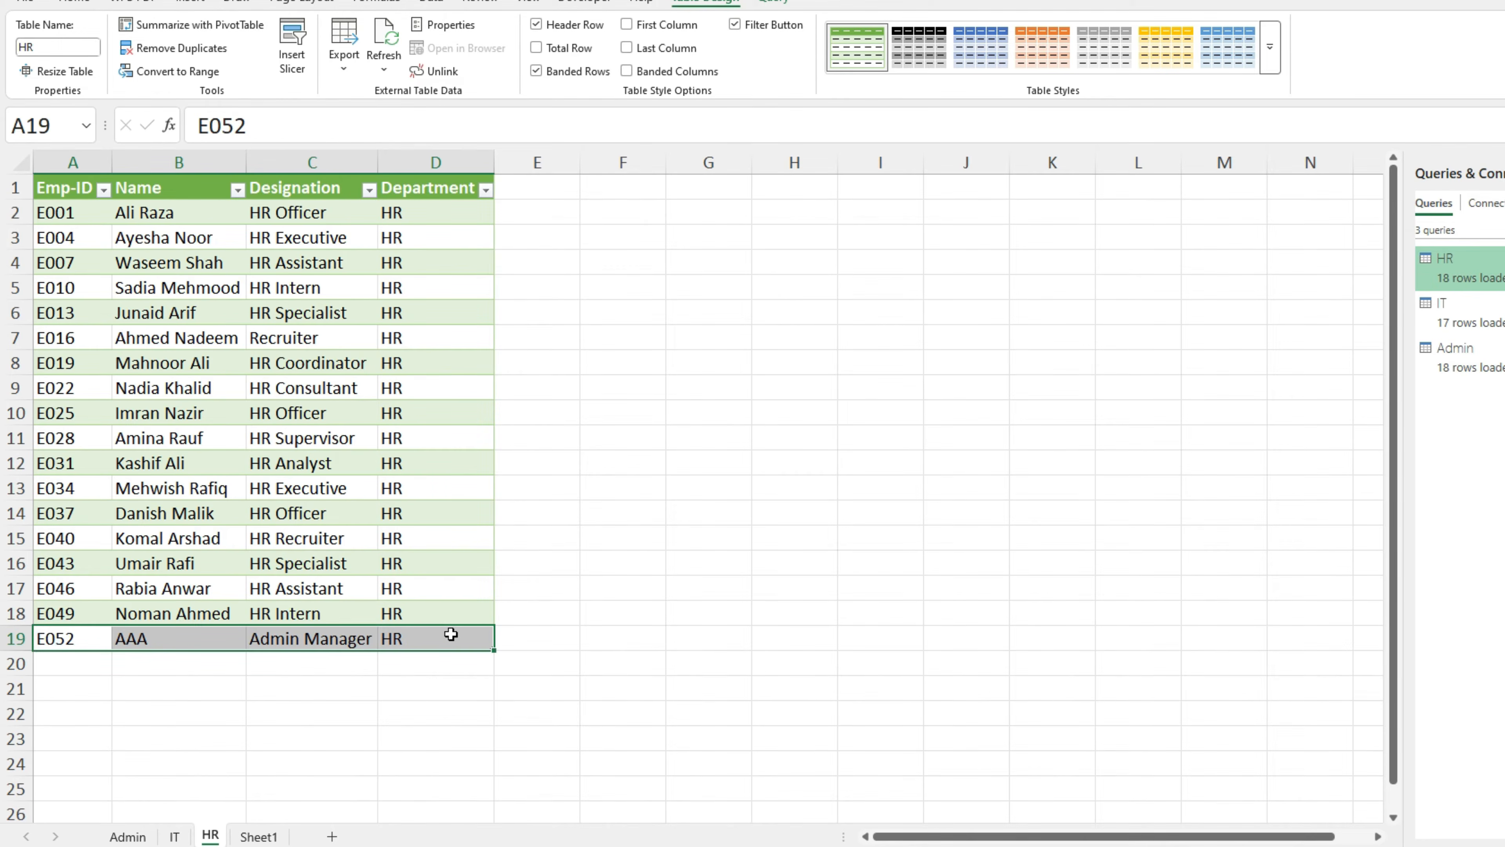
Refresh the query table on the Admin sheet.
{"action": "left_click", "coordinate": [127, 836]}
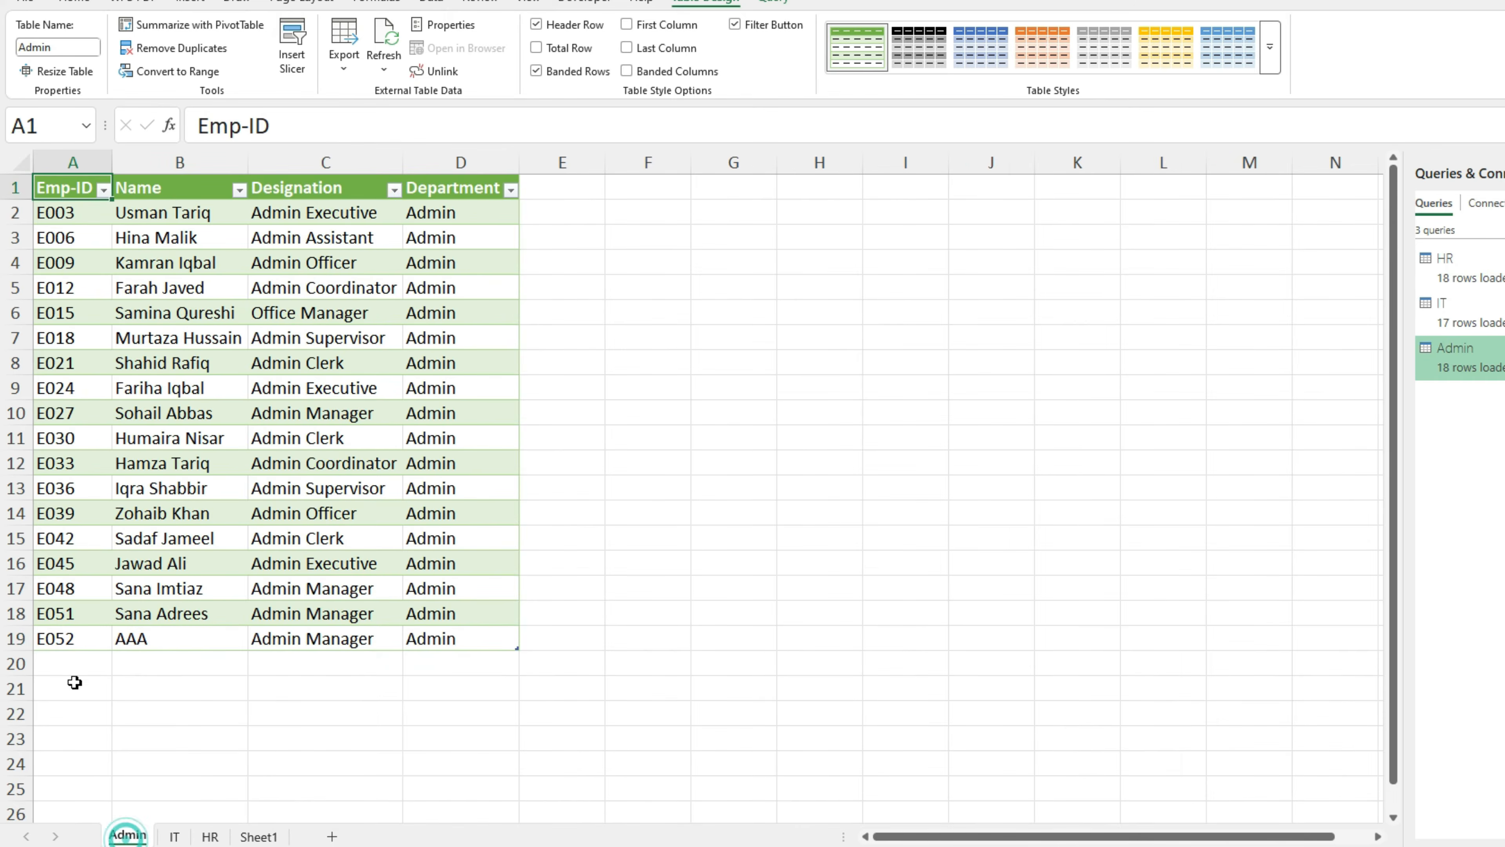
{"action": "left_click", "coordinate": [283, 595]}
{"action": "right_click", "coordinate": [283, 595]}
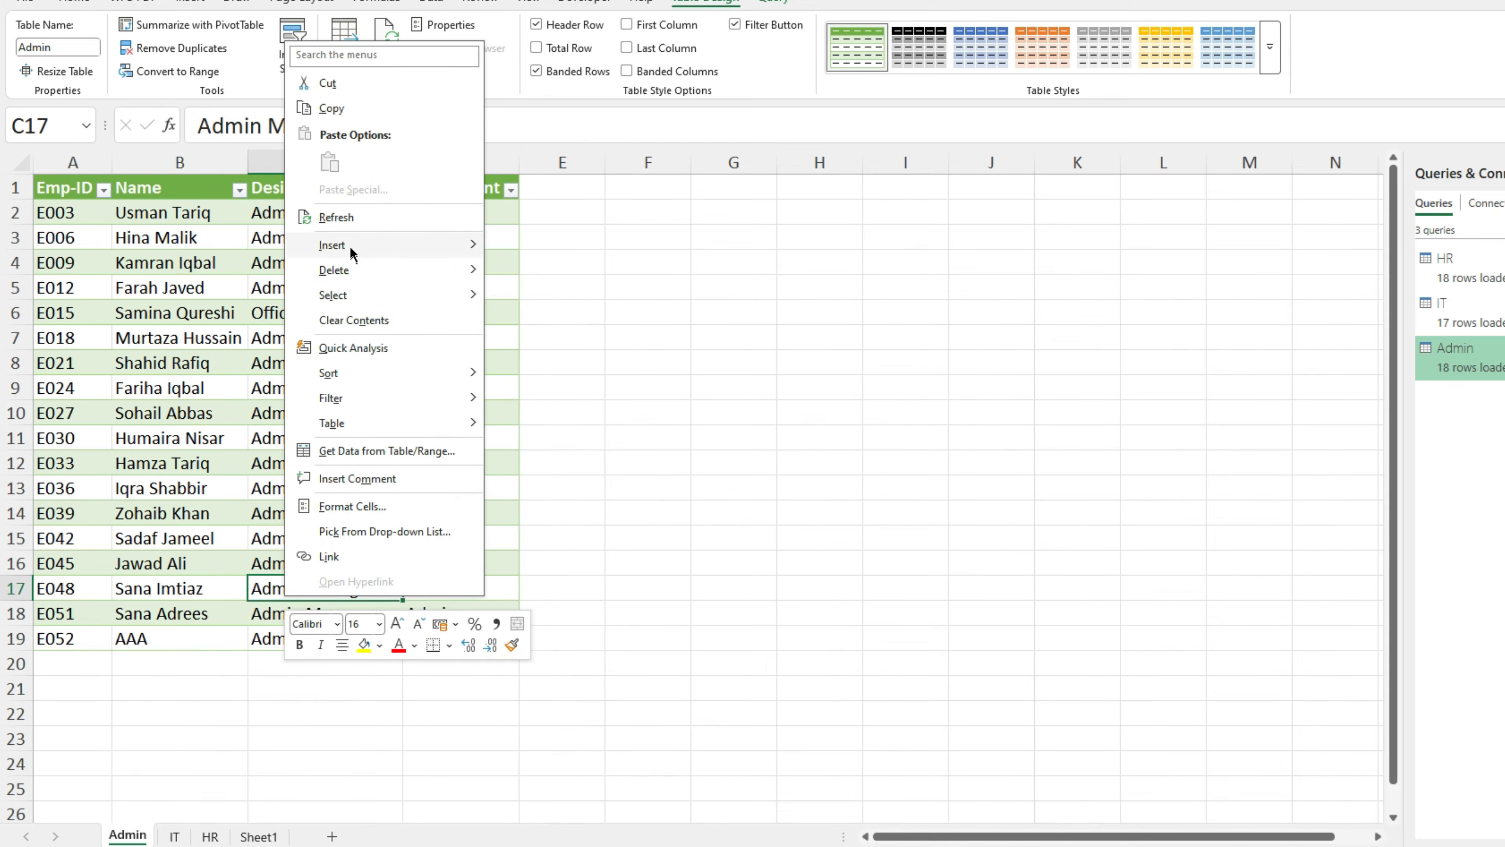
{"action": "left_click", "coordinate": [351, 217]}
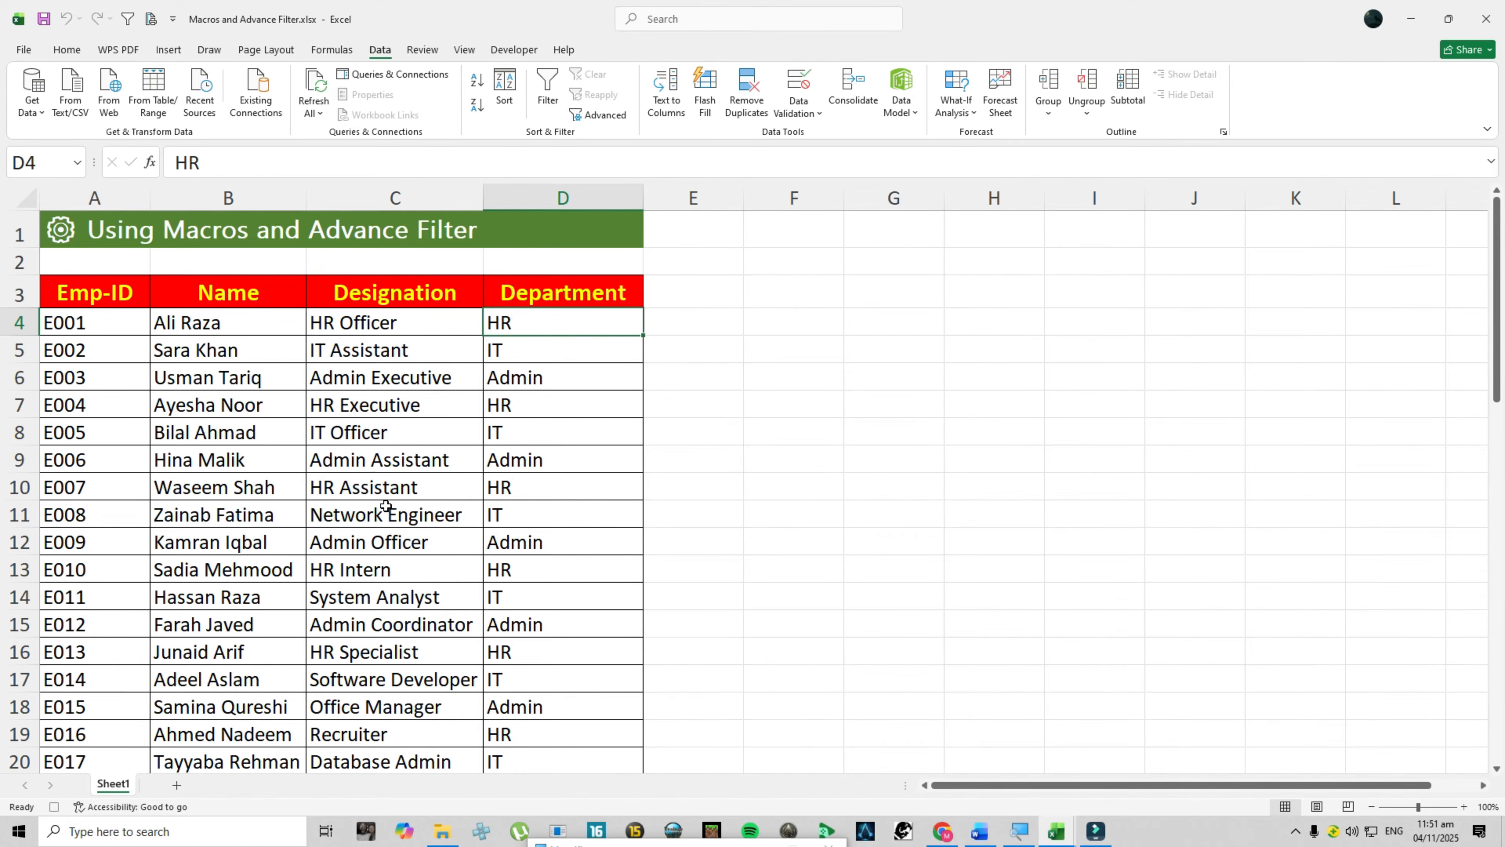
In the Macros and Advance Filter workbook, convert the employee range A3:D55 into a table with headers.
{"action": "left_click", "coordinate": [68, 297]}
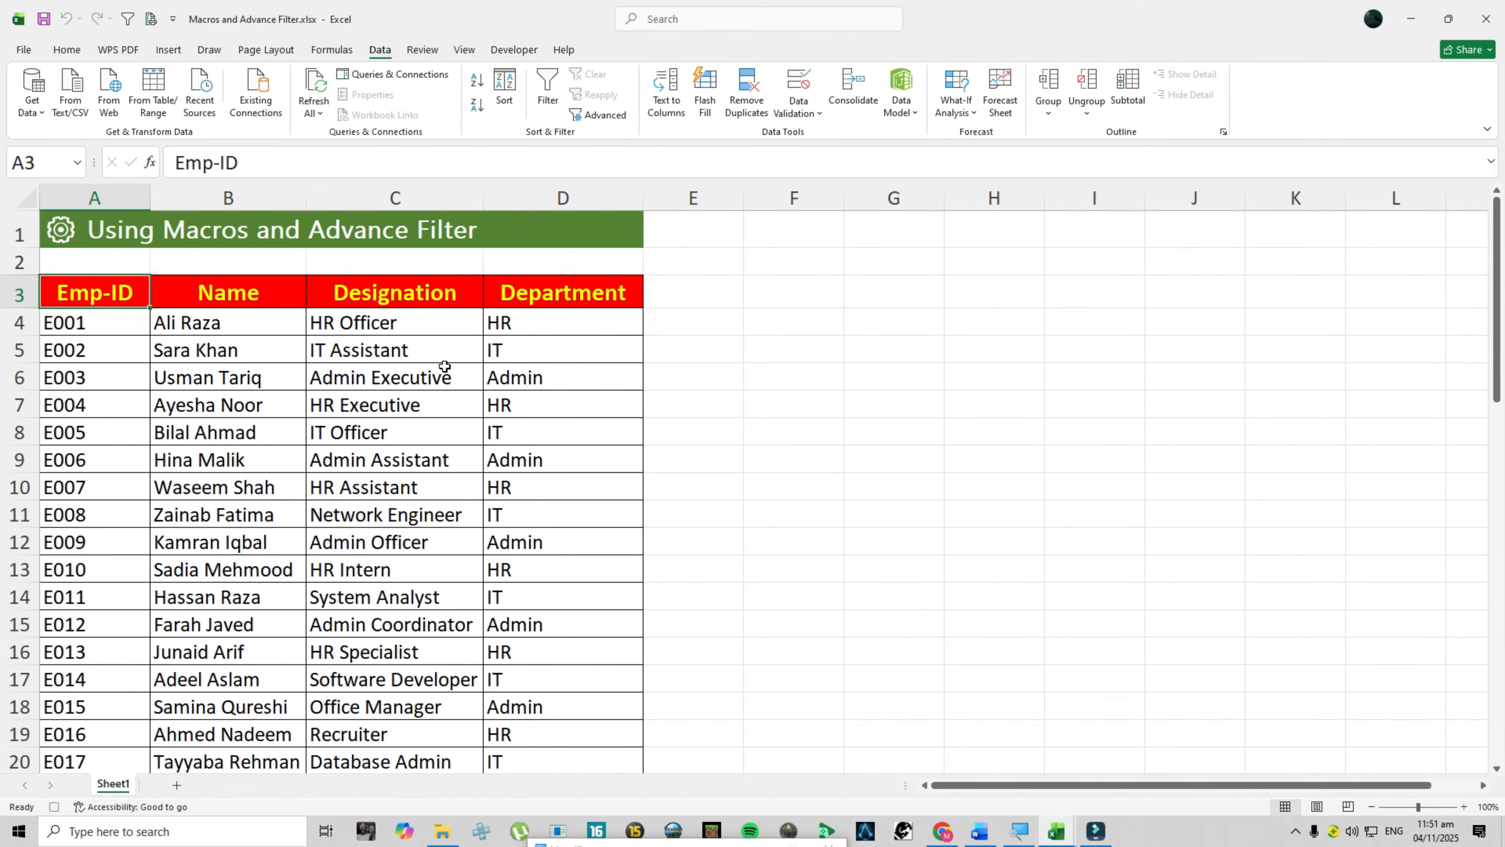
{"action": "key", "text": "ctrl+t"}
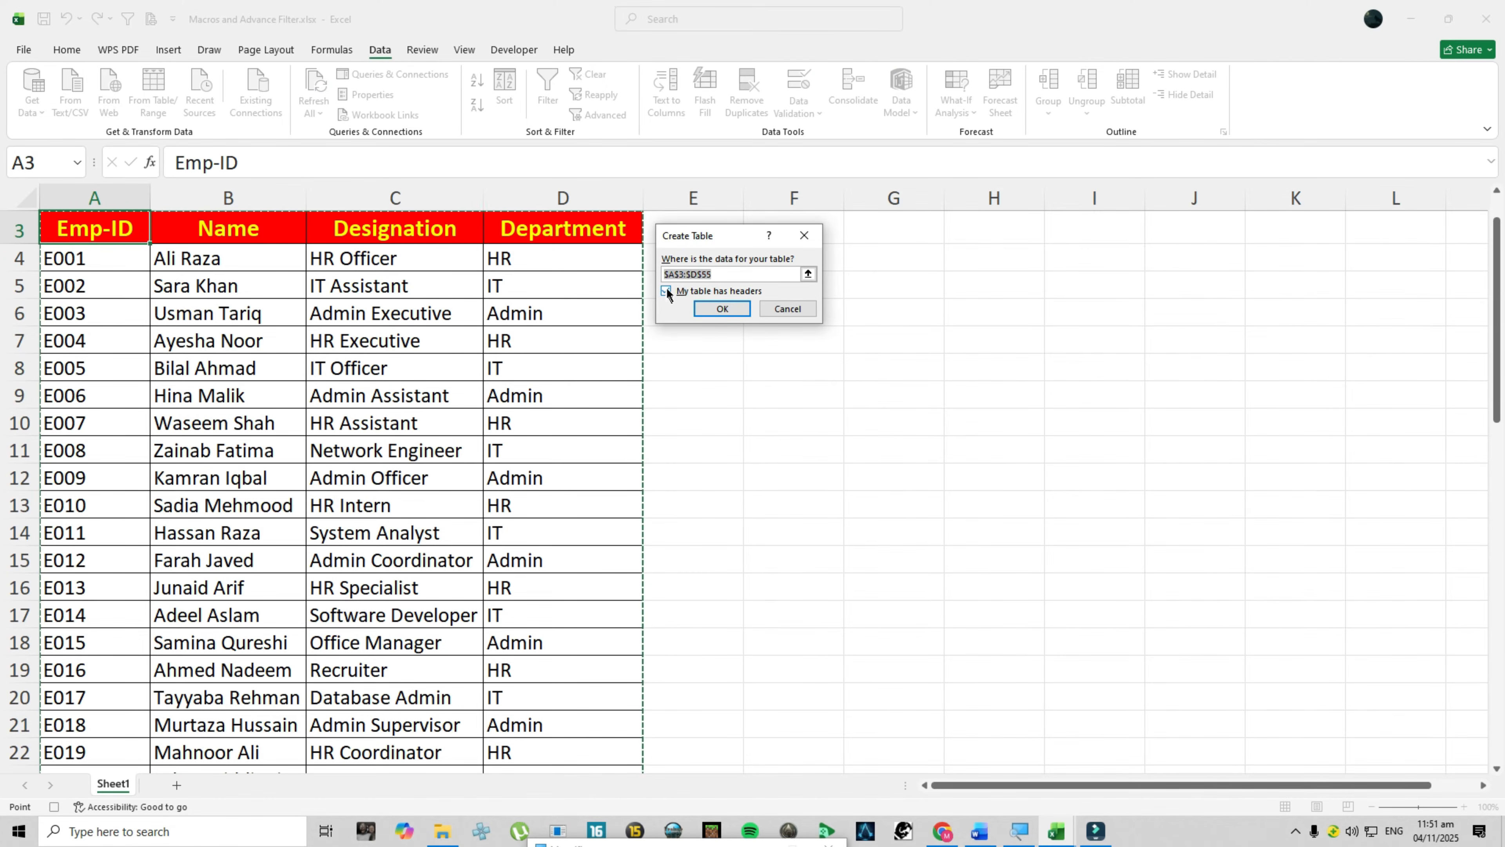
{"action": "left_click", "coordinate": [722, 308]}
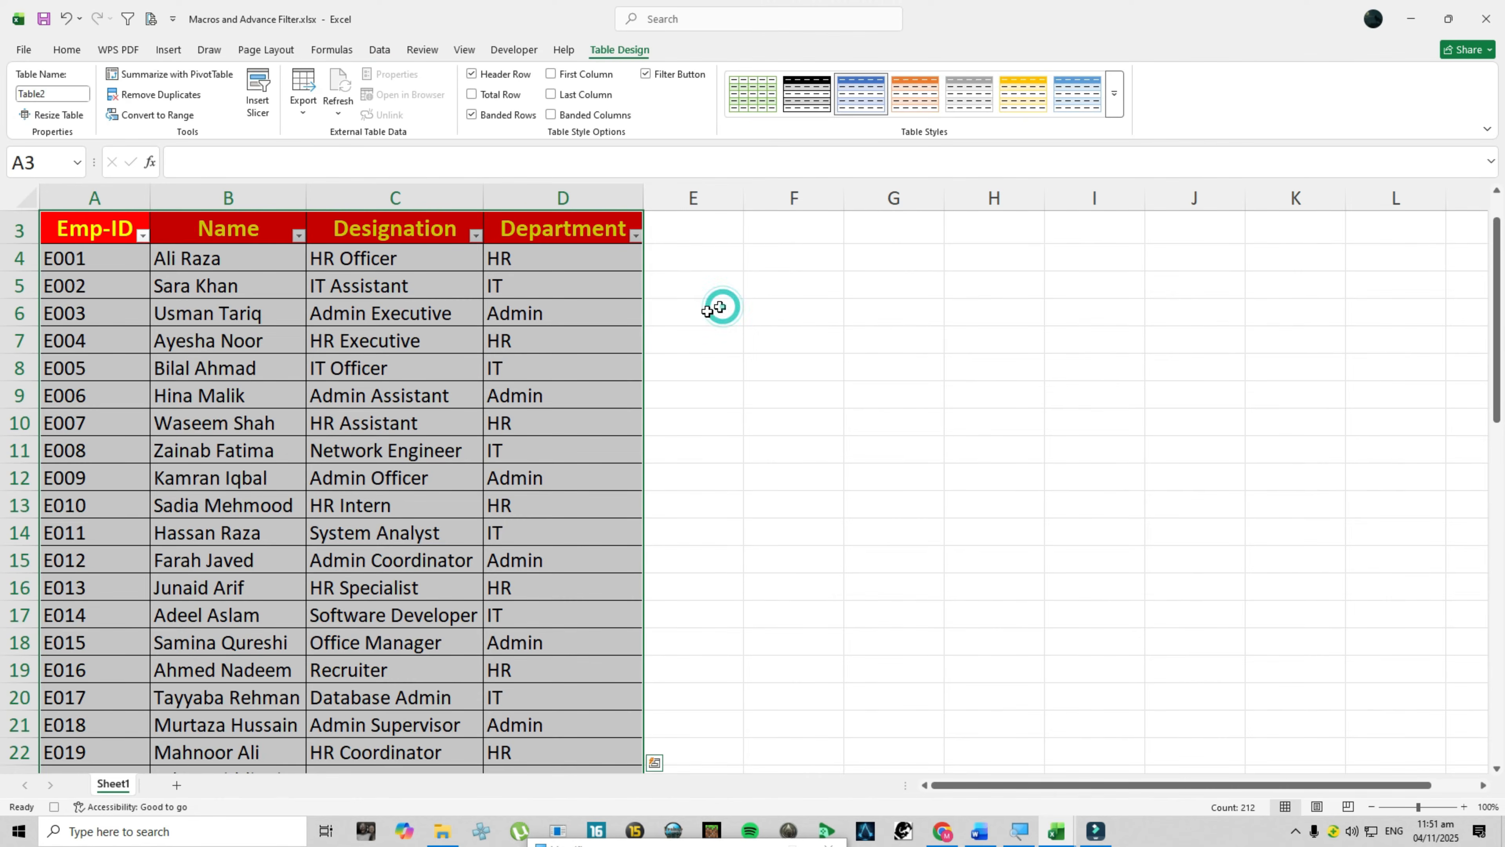
{"action": "scroll", "coordinate": [260, 311], "scroll_direction": "up", "scroll_amount": 1}
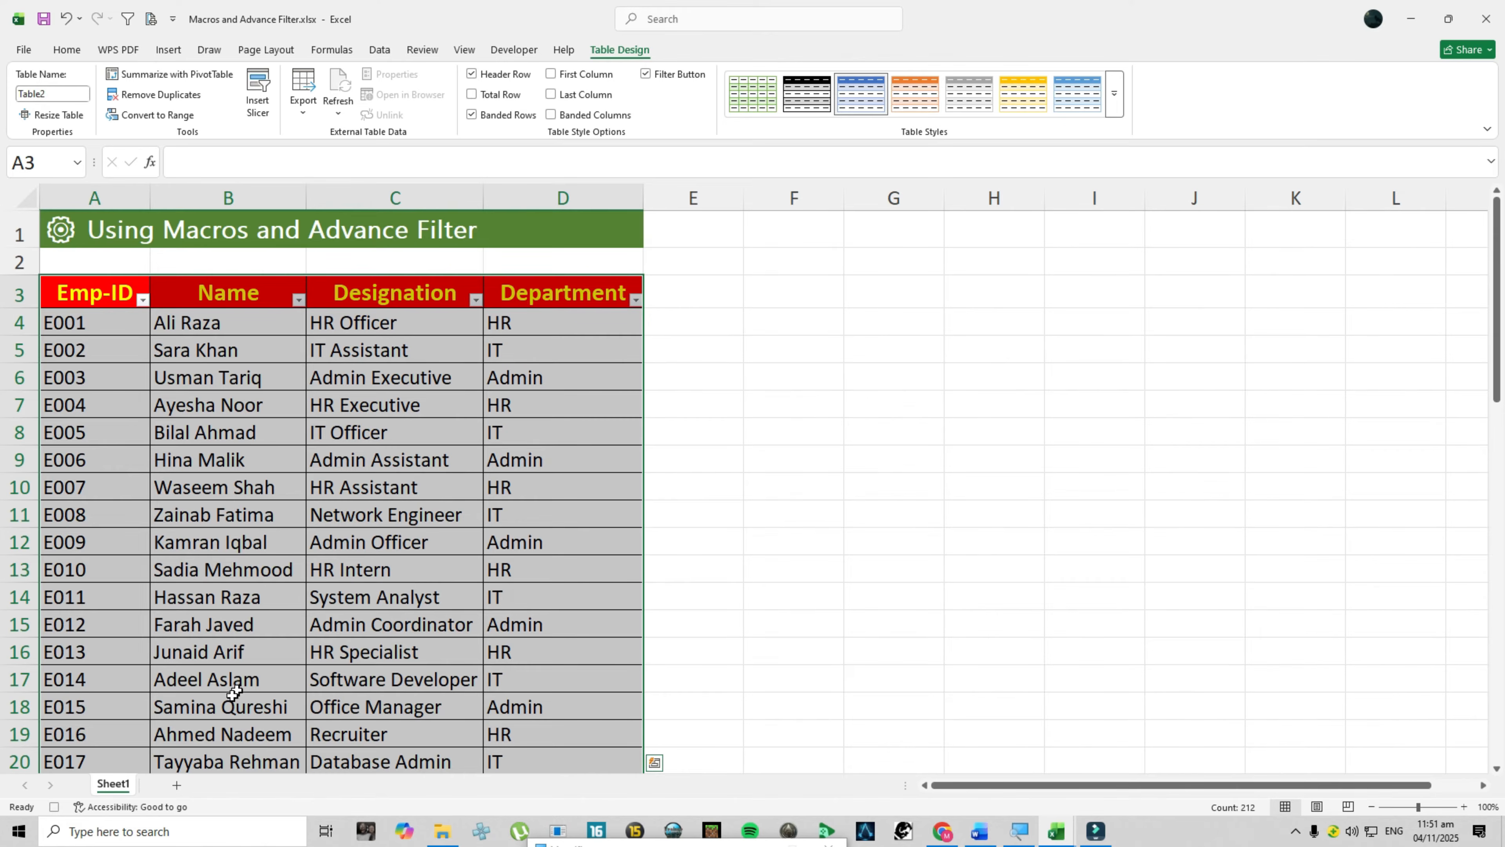
Add a new worksheet and copy the table header row A3:D3 from Sheet1.
{"action": "left_click", "coordinate": [178, 785]}
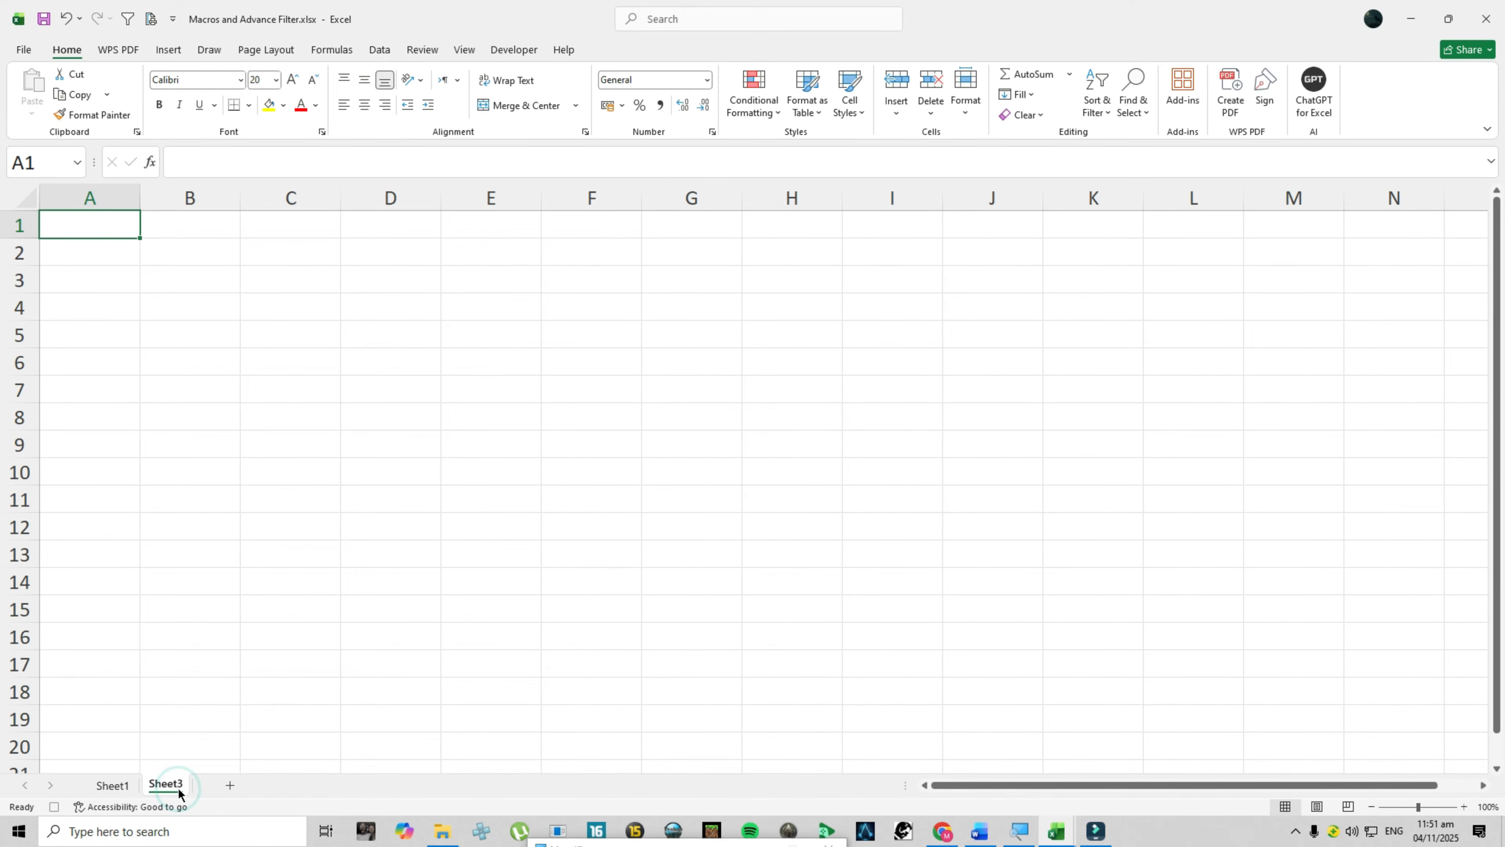
{"action": "left_click", "coordinate": [112, 784]}
{"action": "left_click_drag", "start_coordinate": [101, 292], "coordinate": [558, 287]}
{"action": "key", "text": "ctrl+c"}
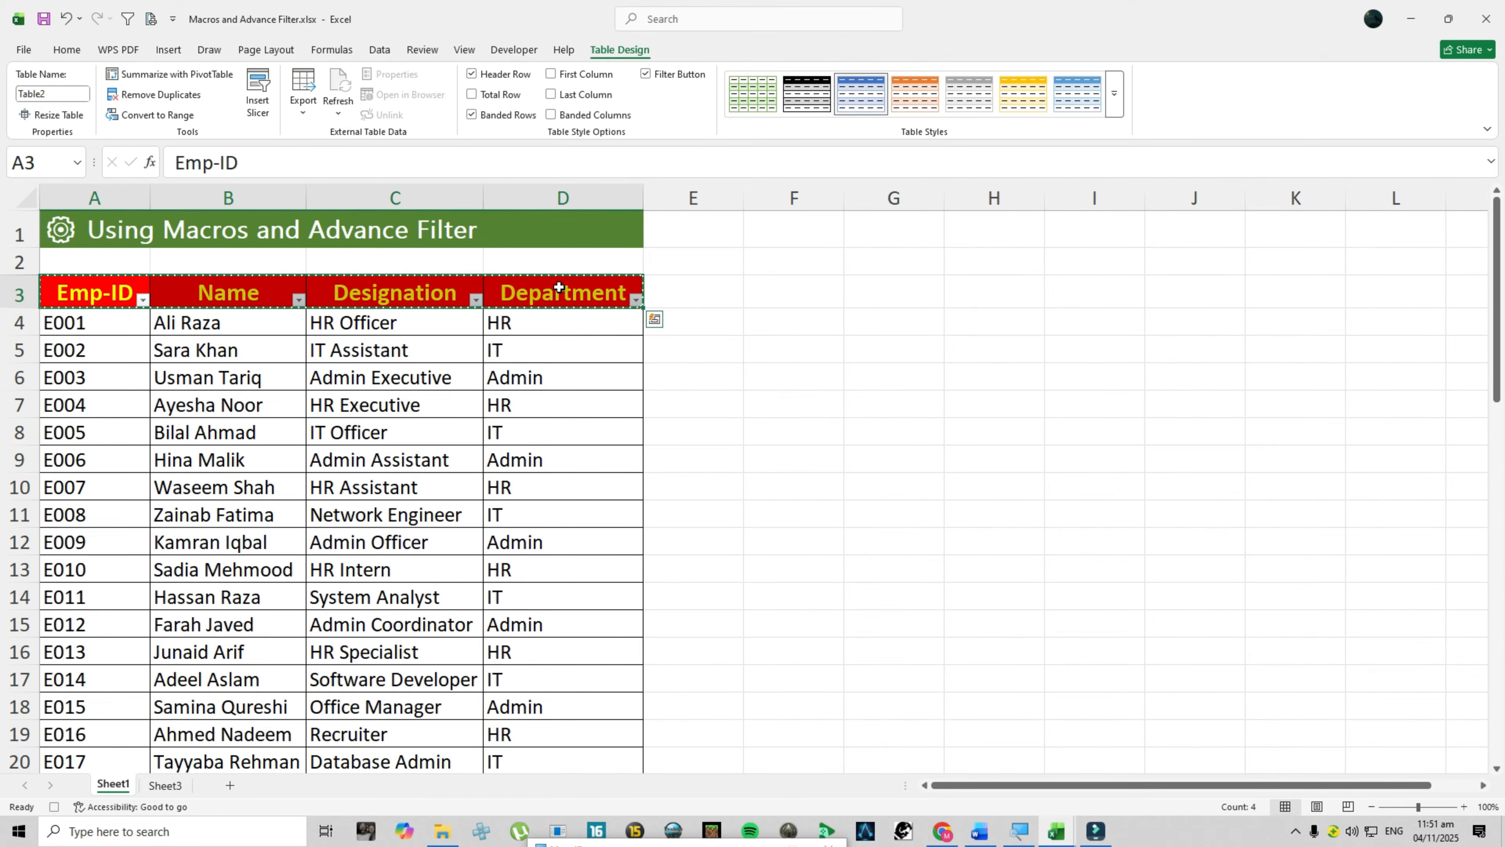
Paste the copied headers on Sheet3 starting at C5 and widen columns C through F to fit.
{"action": "left_click", "coordinate": [150, 785]}
{"action": "left_click", "coordinate": [361, 304]}
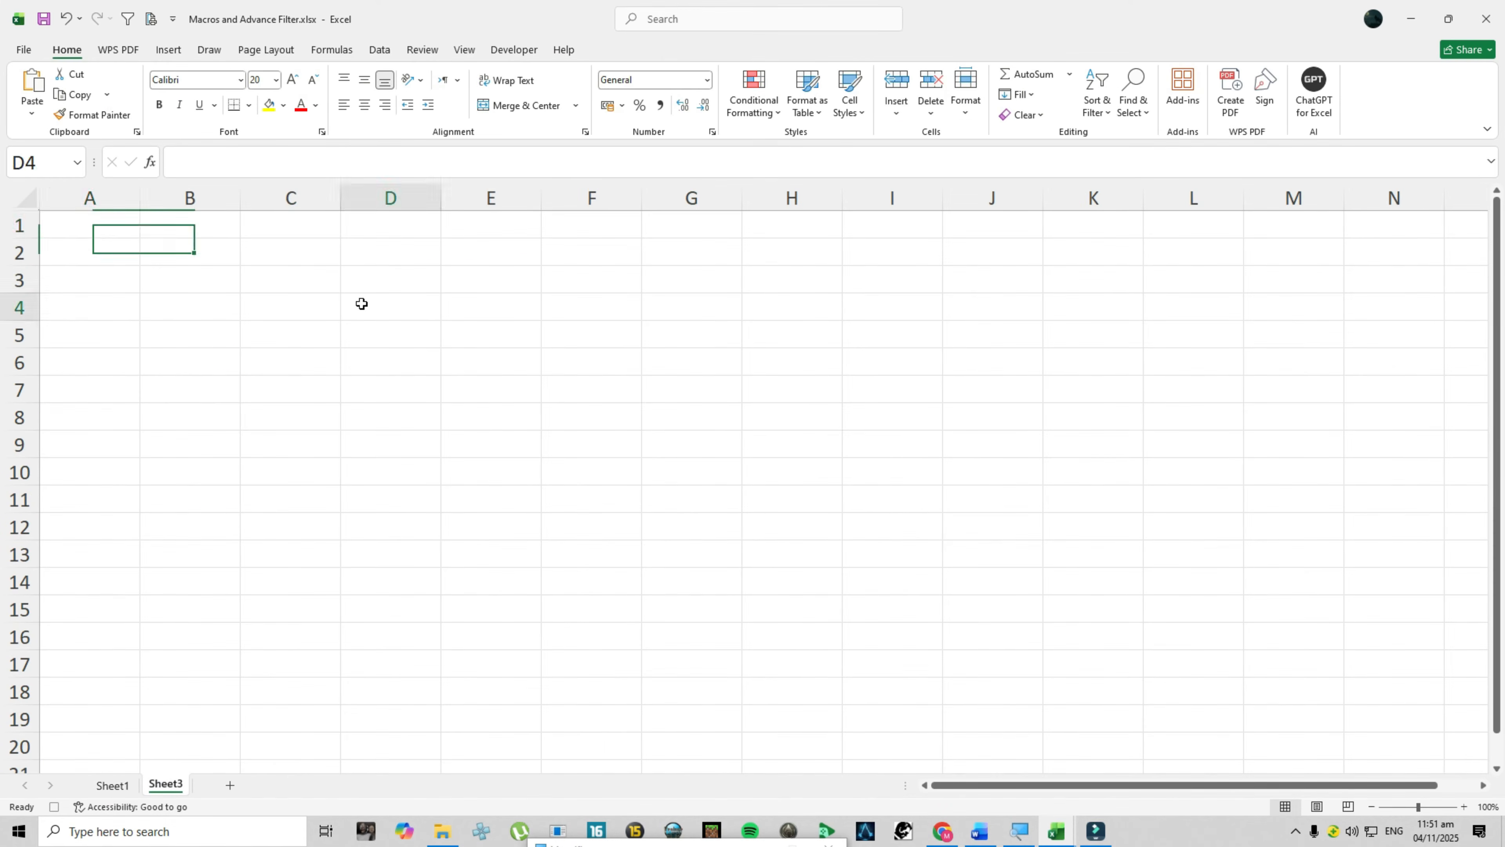
{"action": "left_click", "coordinate": [365, 336]}
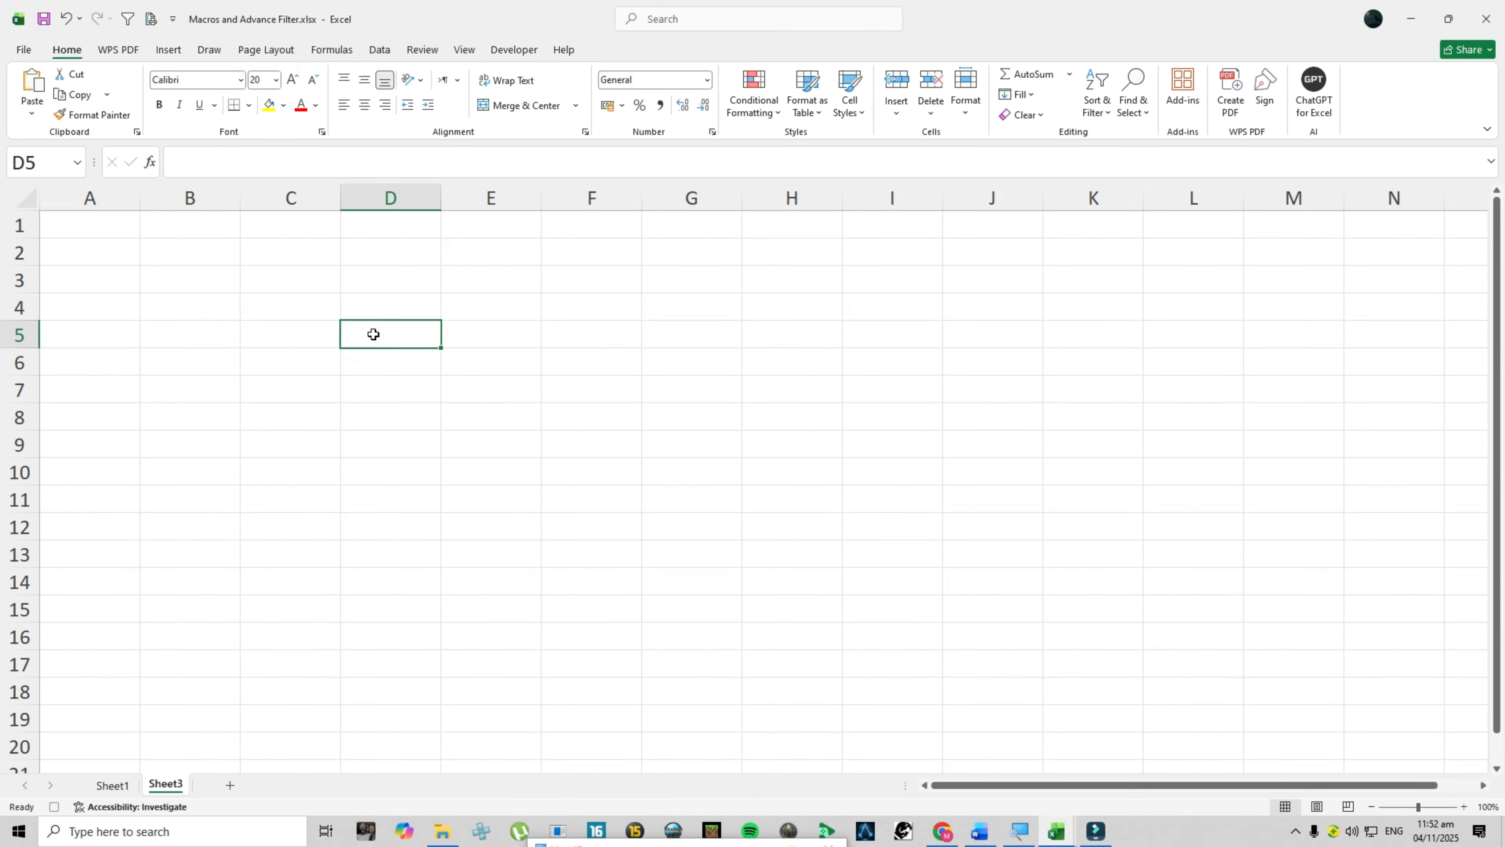
{"action": "key", "text": "Left"}
{"action": "key", "text": "ctrl+v"}
{"action": "left_click_drag", "start_coordinate": [322, 197], "coordinate": [715, 205]}
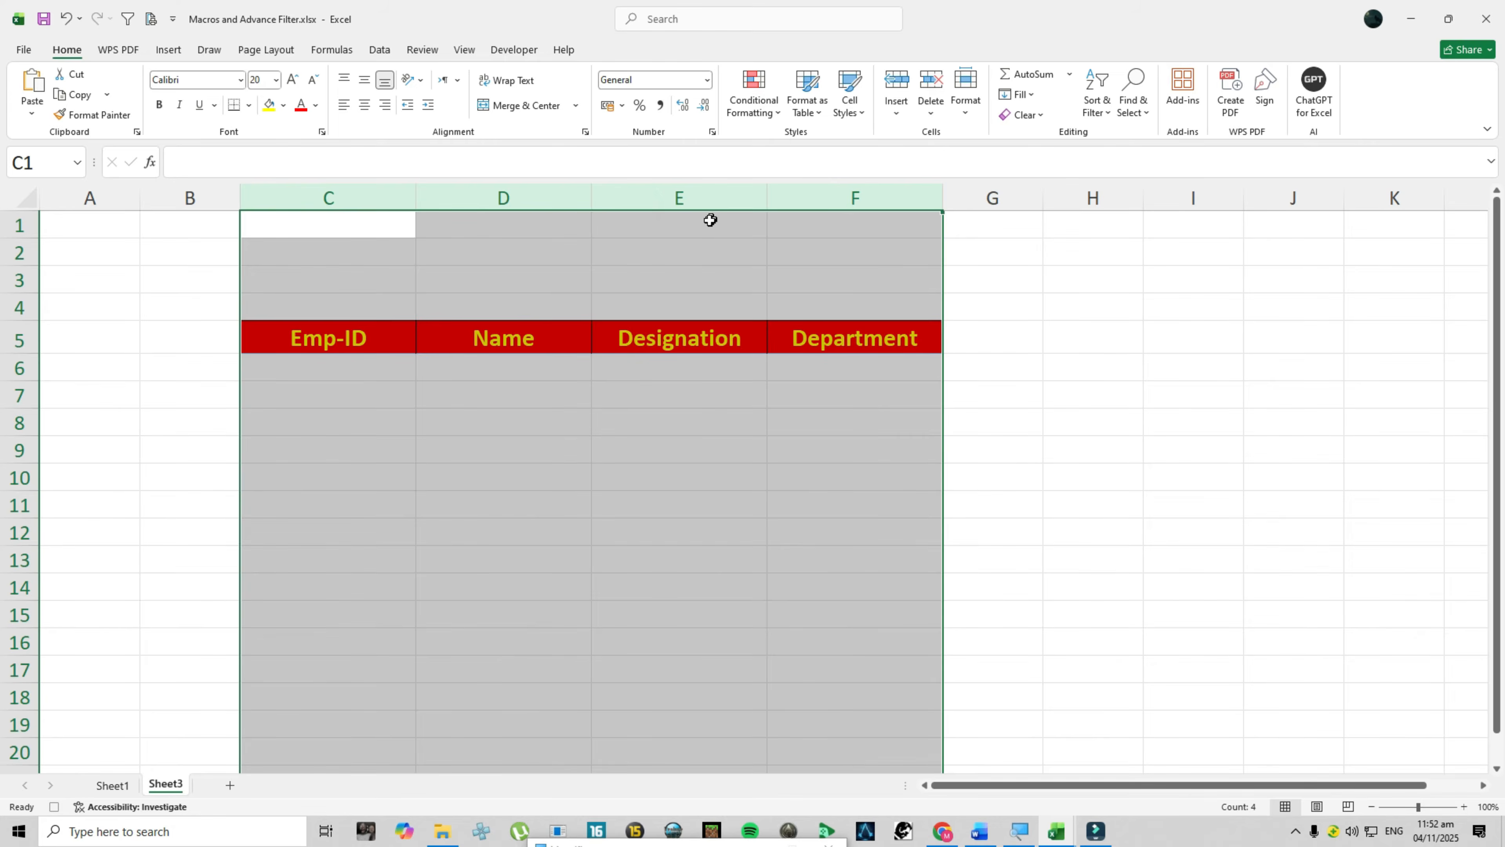
{"action": "left_click", "coordinate": [595, 385]}
Copy the Department header from F5 to cell C1 on Sheet3.
{"action": "left_click", "coordinate": [845, 341]}
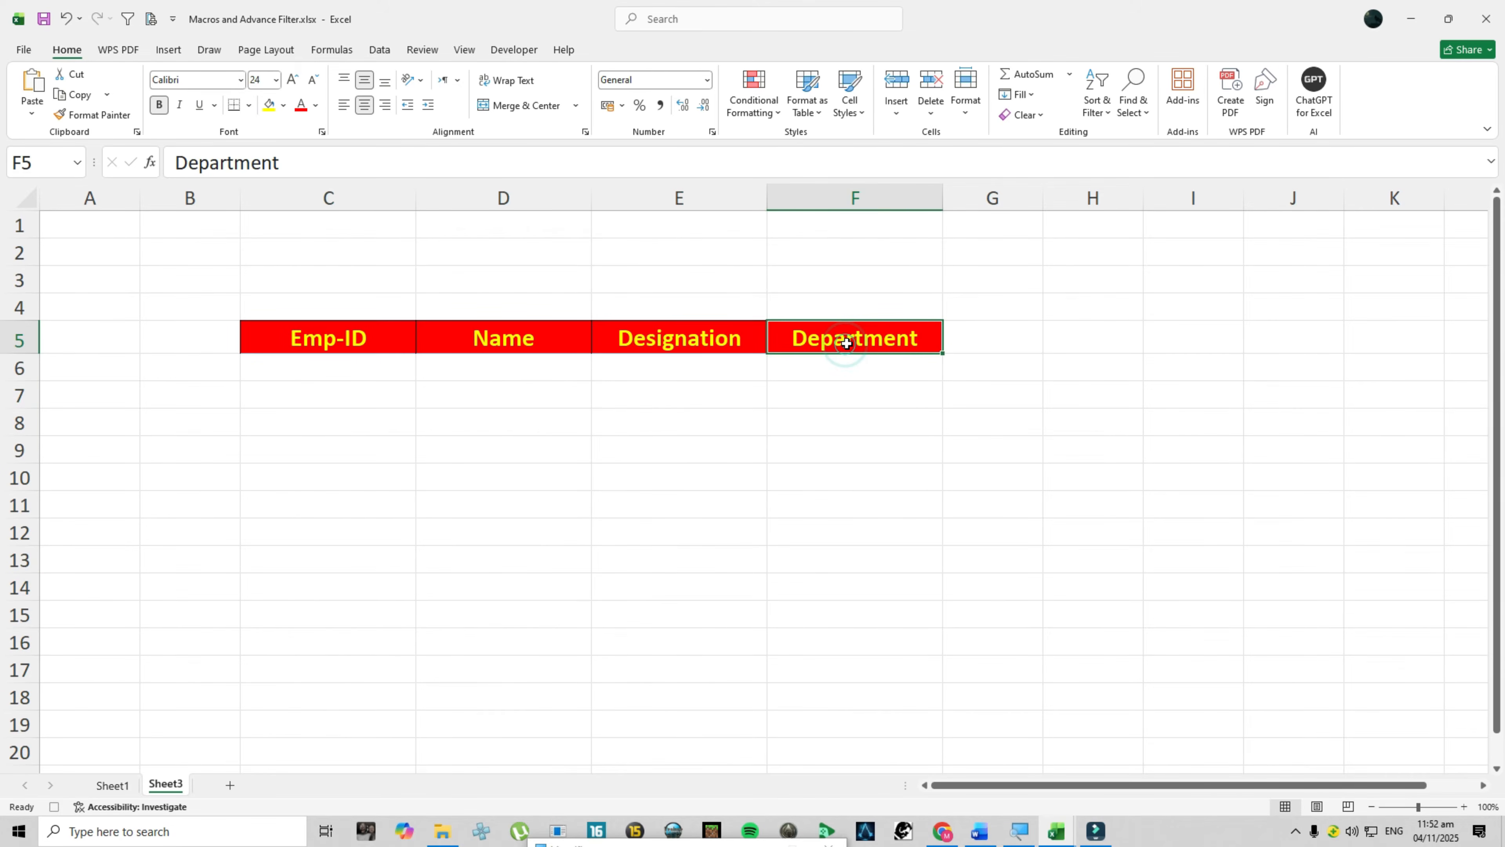
{"action": "key", "text": "ctrl+c"}
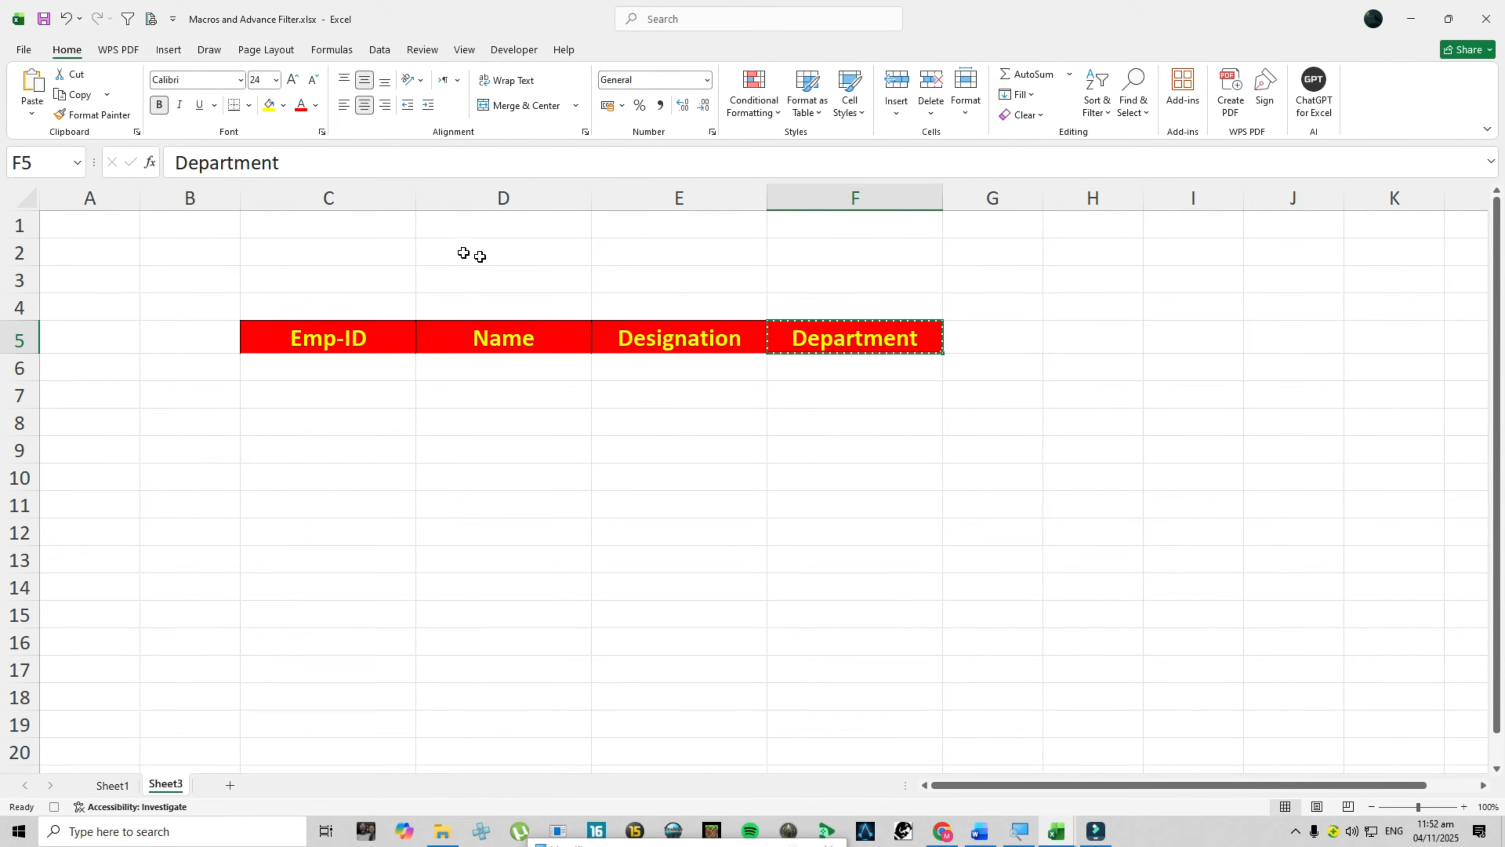
{"action": "left_click", "coordinate": [373, 226]}
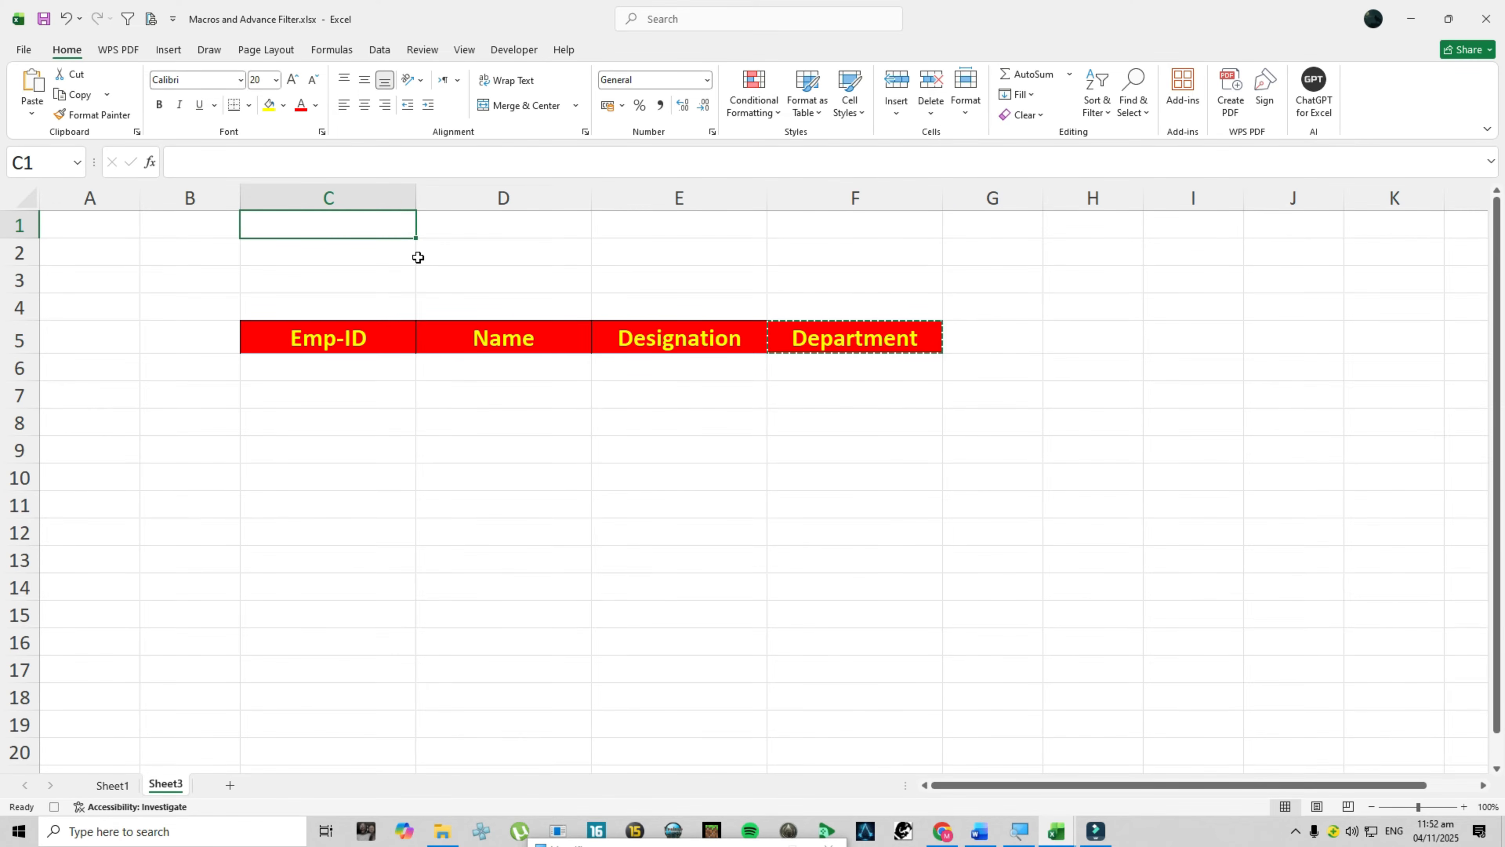
{"action": "key", "text": "ctrl+v"}
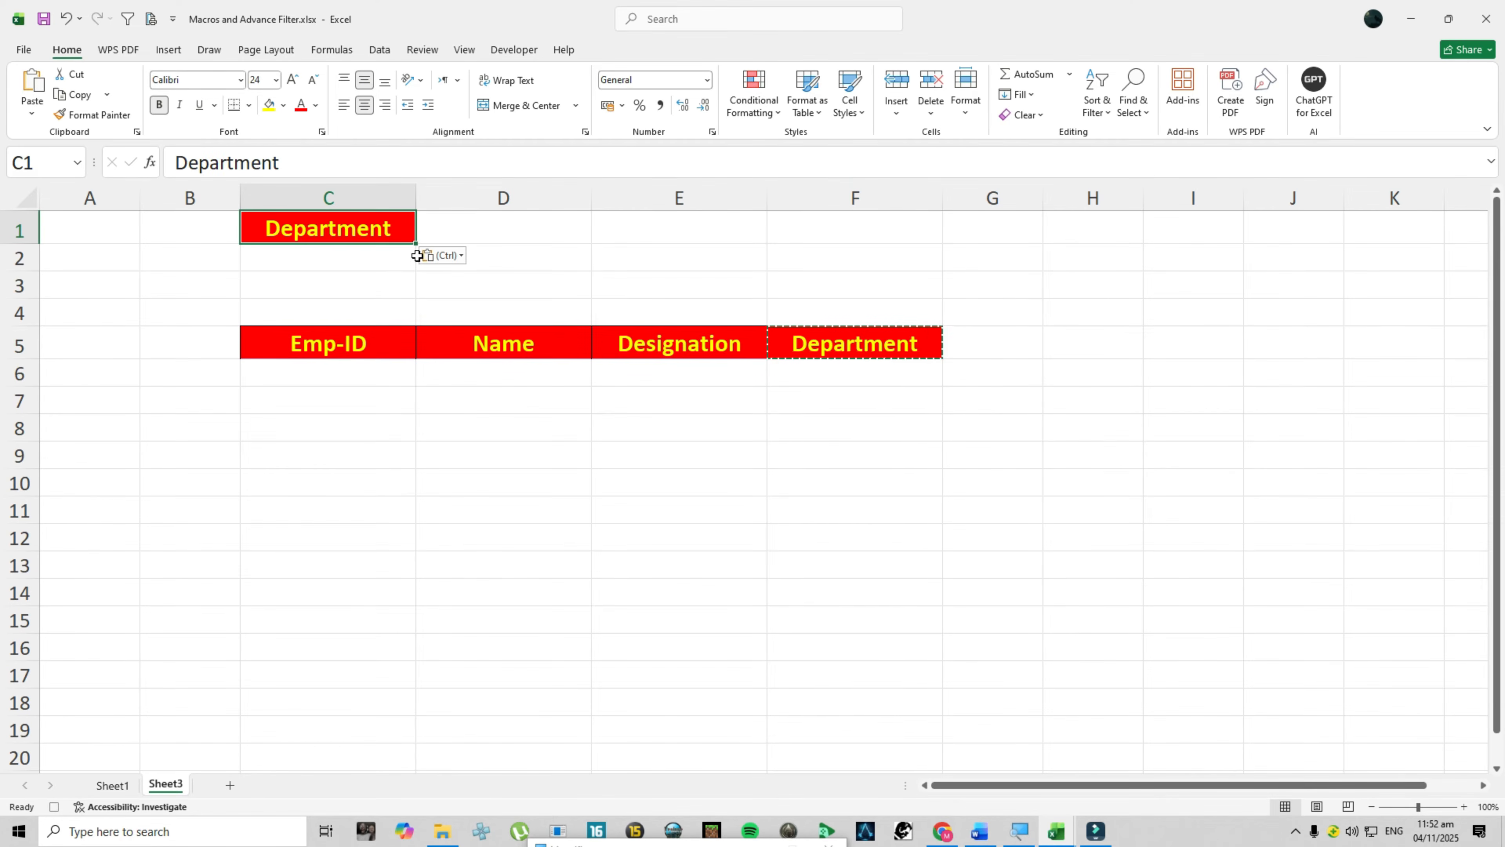
Add a border around the empty criteria cell C2 below the Department header.
{"action": "key", "text": "Escape"}
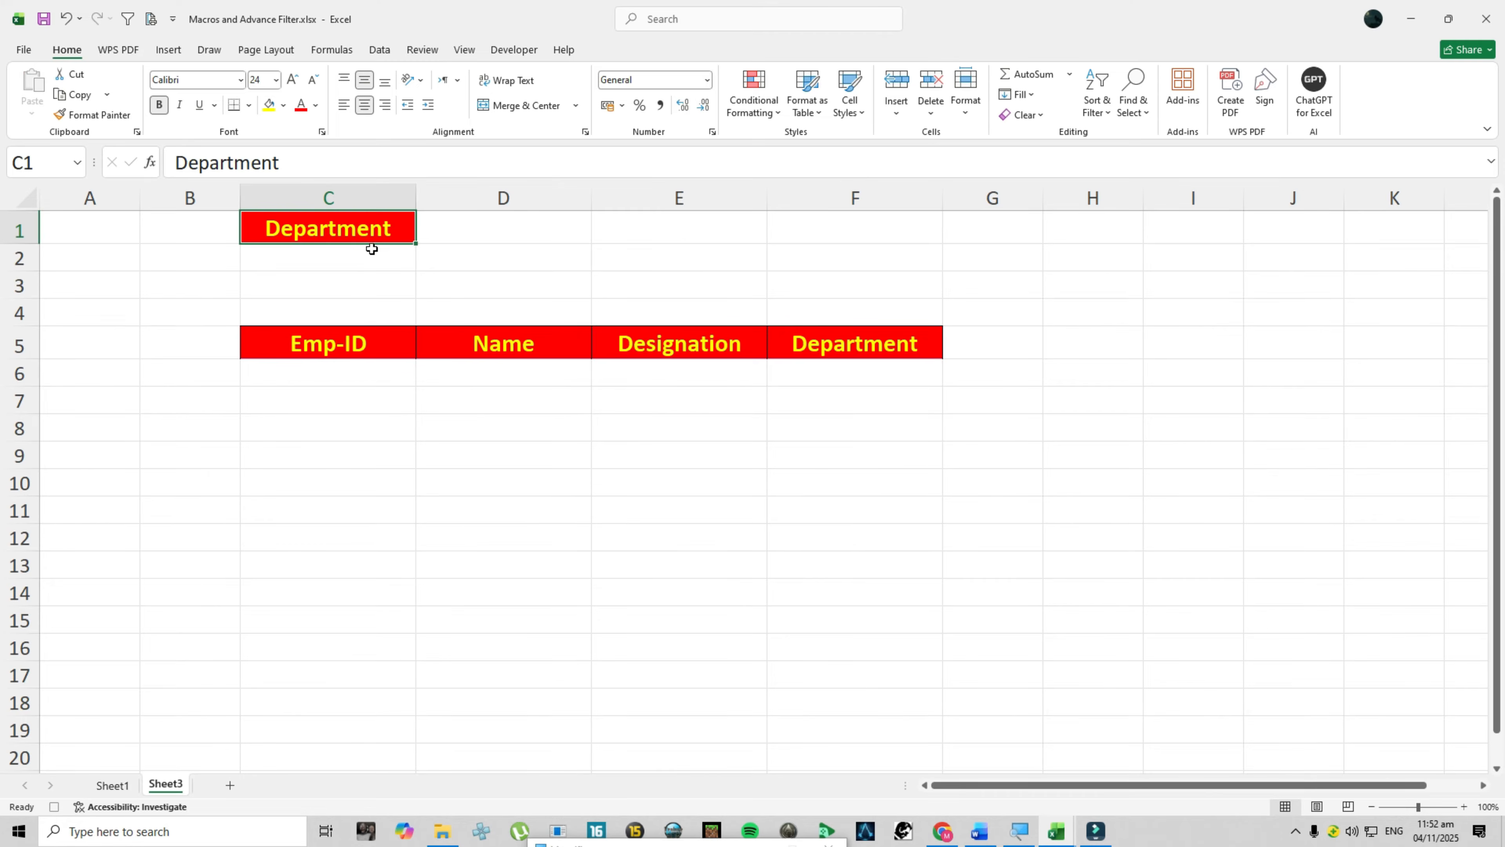
{"action": "left_click", "coordinate": [356, 258]}
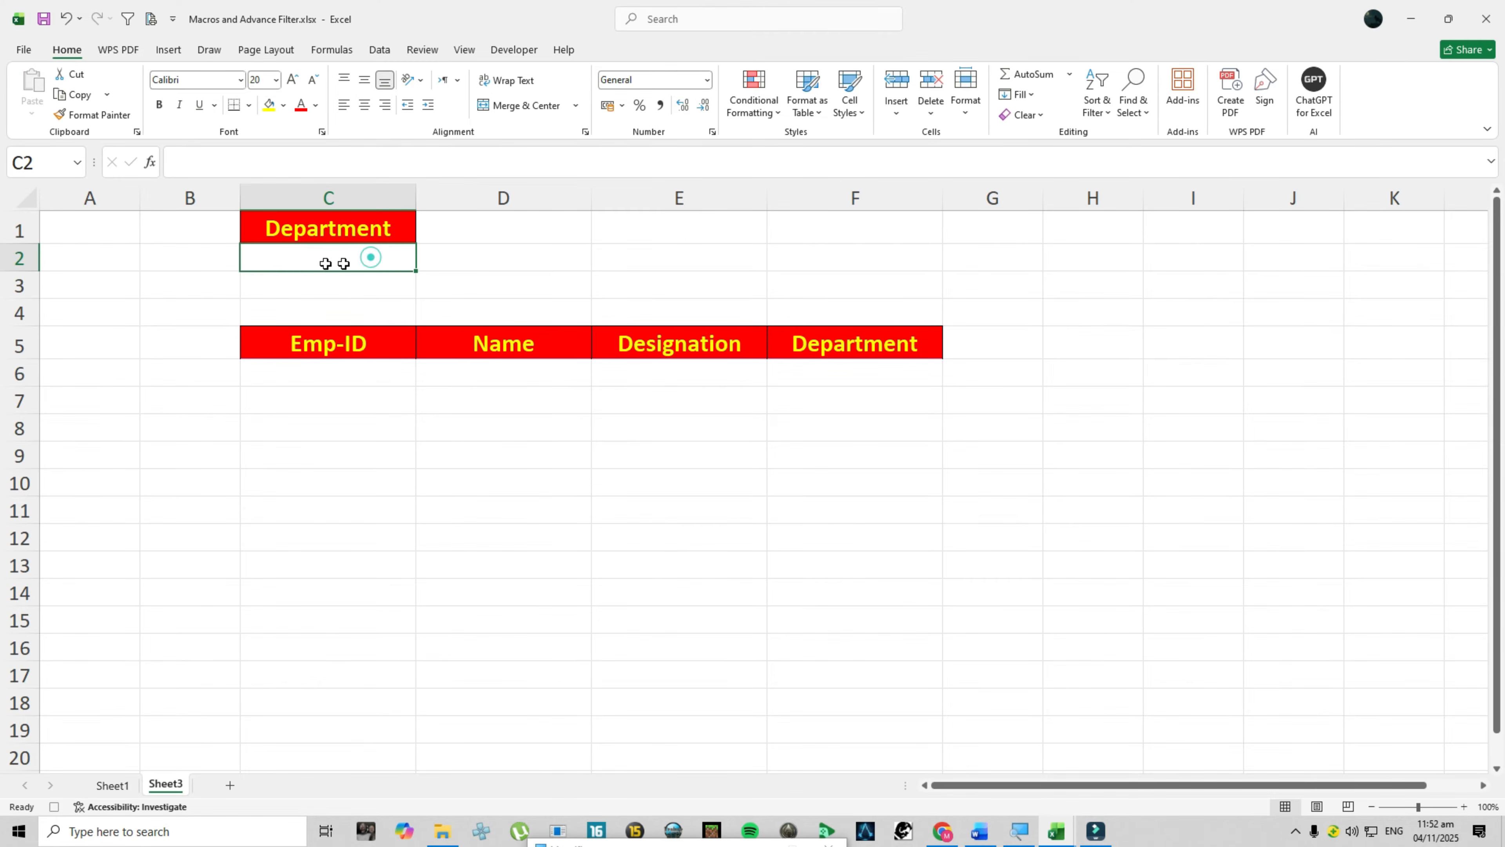
{"action": "left_click", "coordinate": [248, 106]}
{"action": "left_click", "coordinate": [261, 286]}
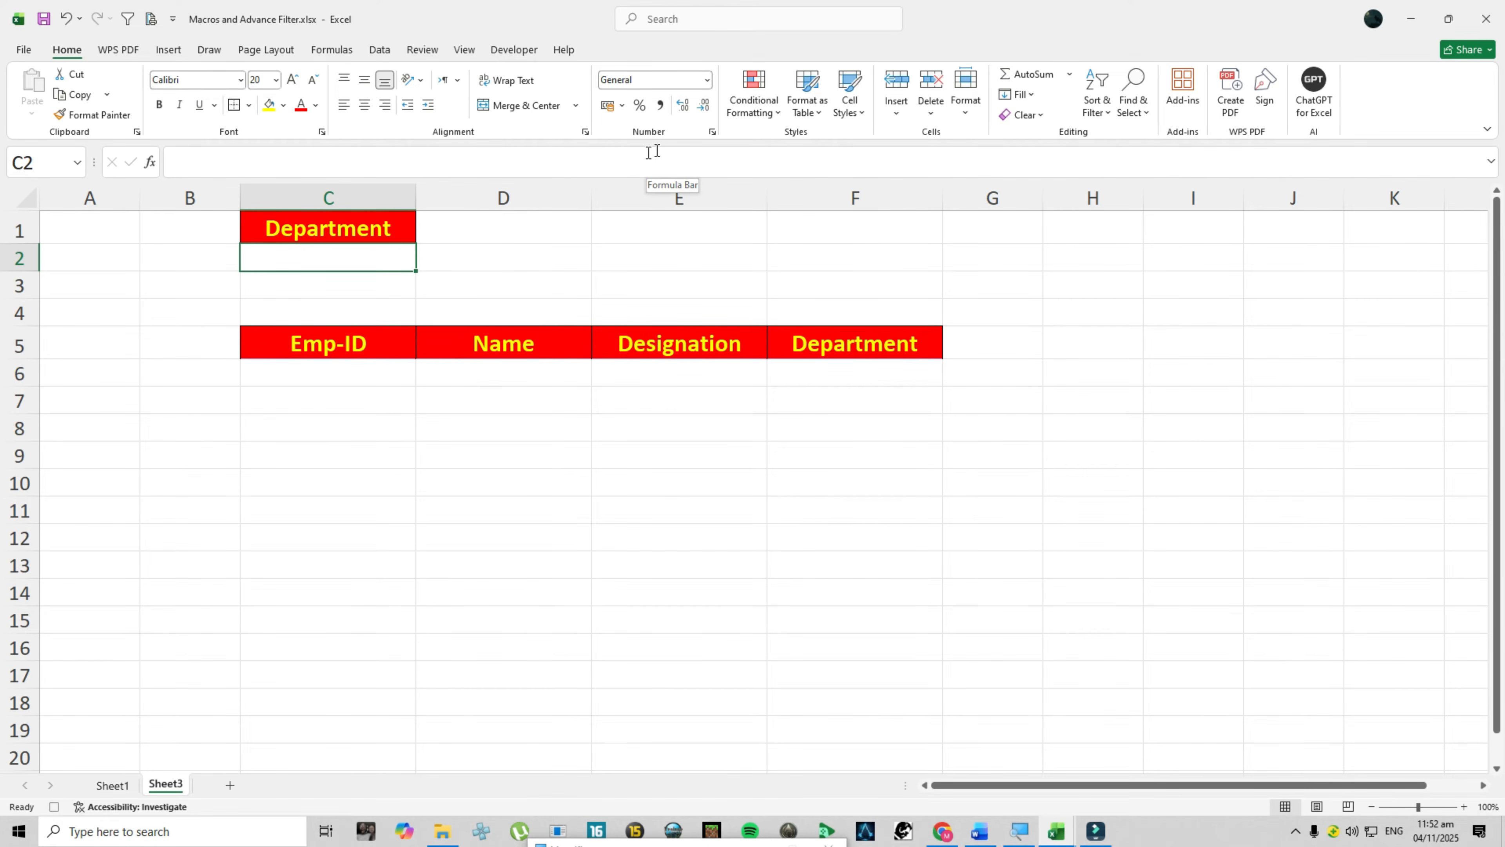
{"action": "left_click", "coordinate": [533, 255]}
{"action": "left_click", "coordinate": [342, 265]}
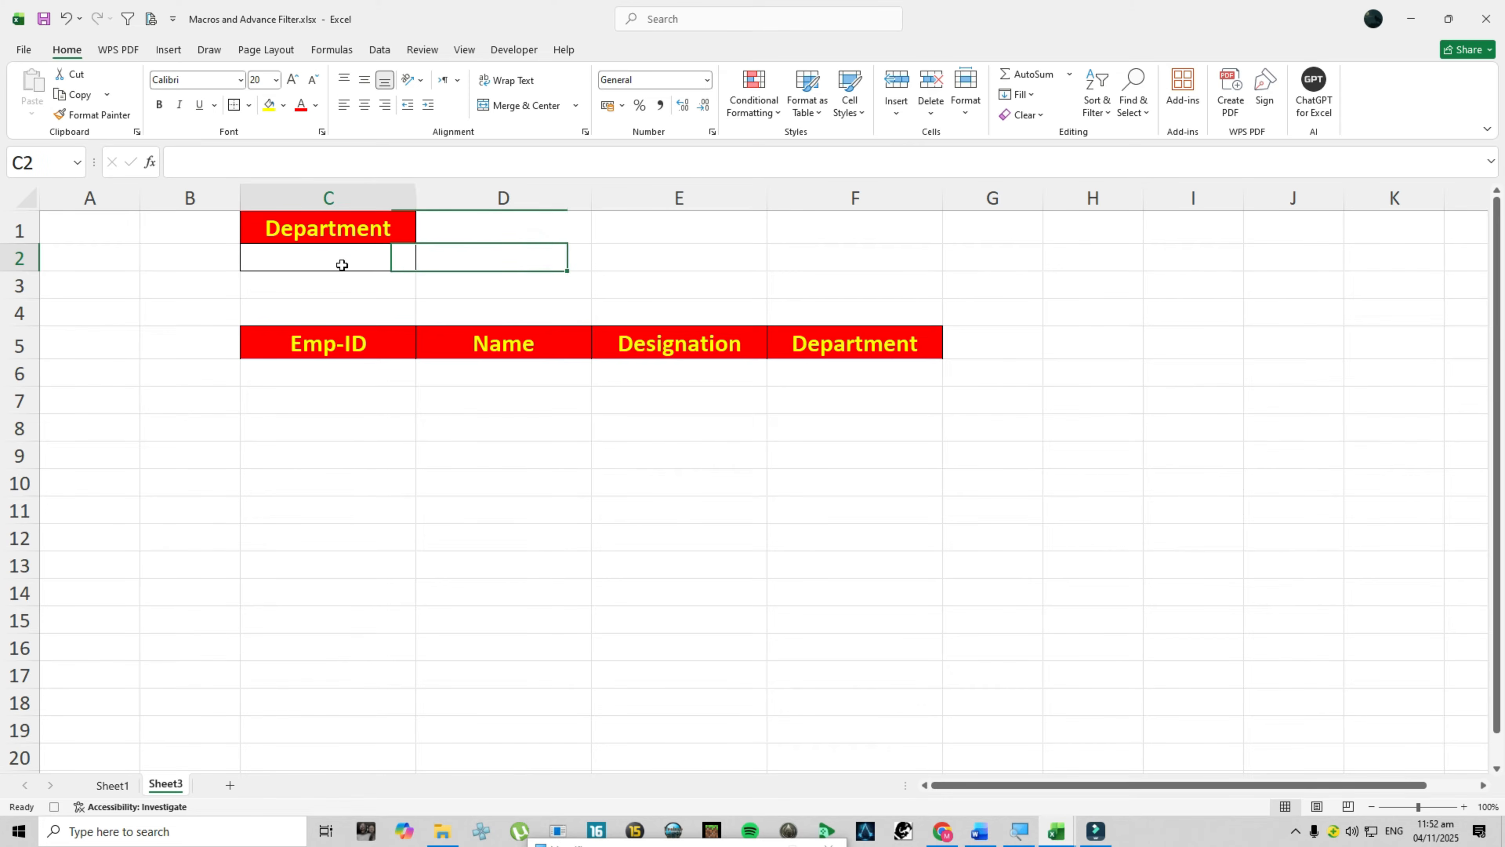
{"action": "left_click", "coordinate": [634, 257]}
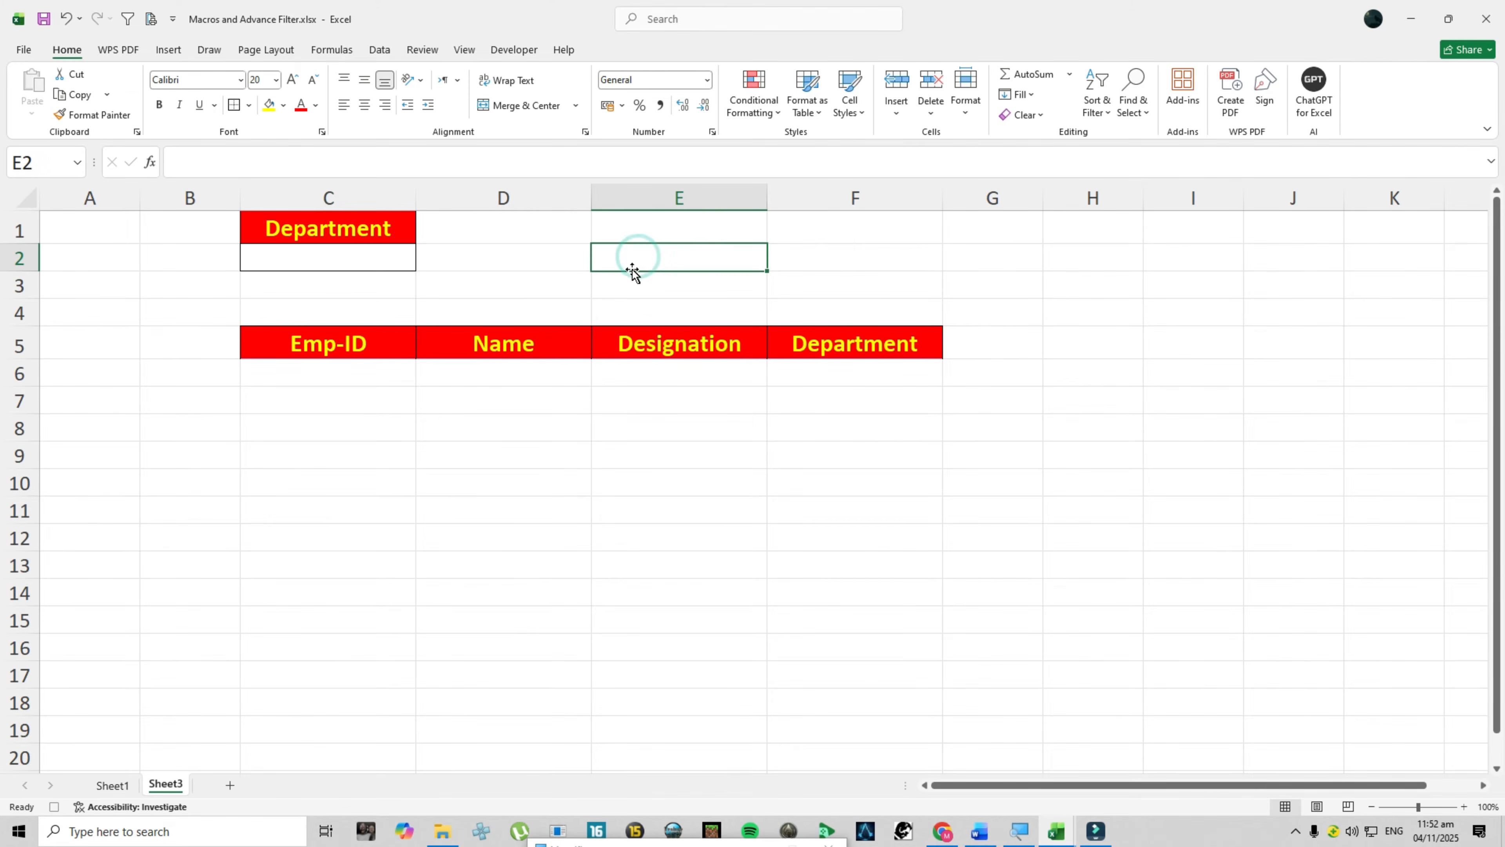
Check that Developer is enabled among the main tabs in the ribbon customization options.
{"action": "left_click", "coordinate": [514, 51]}
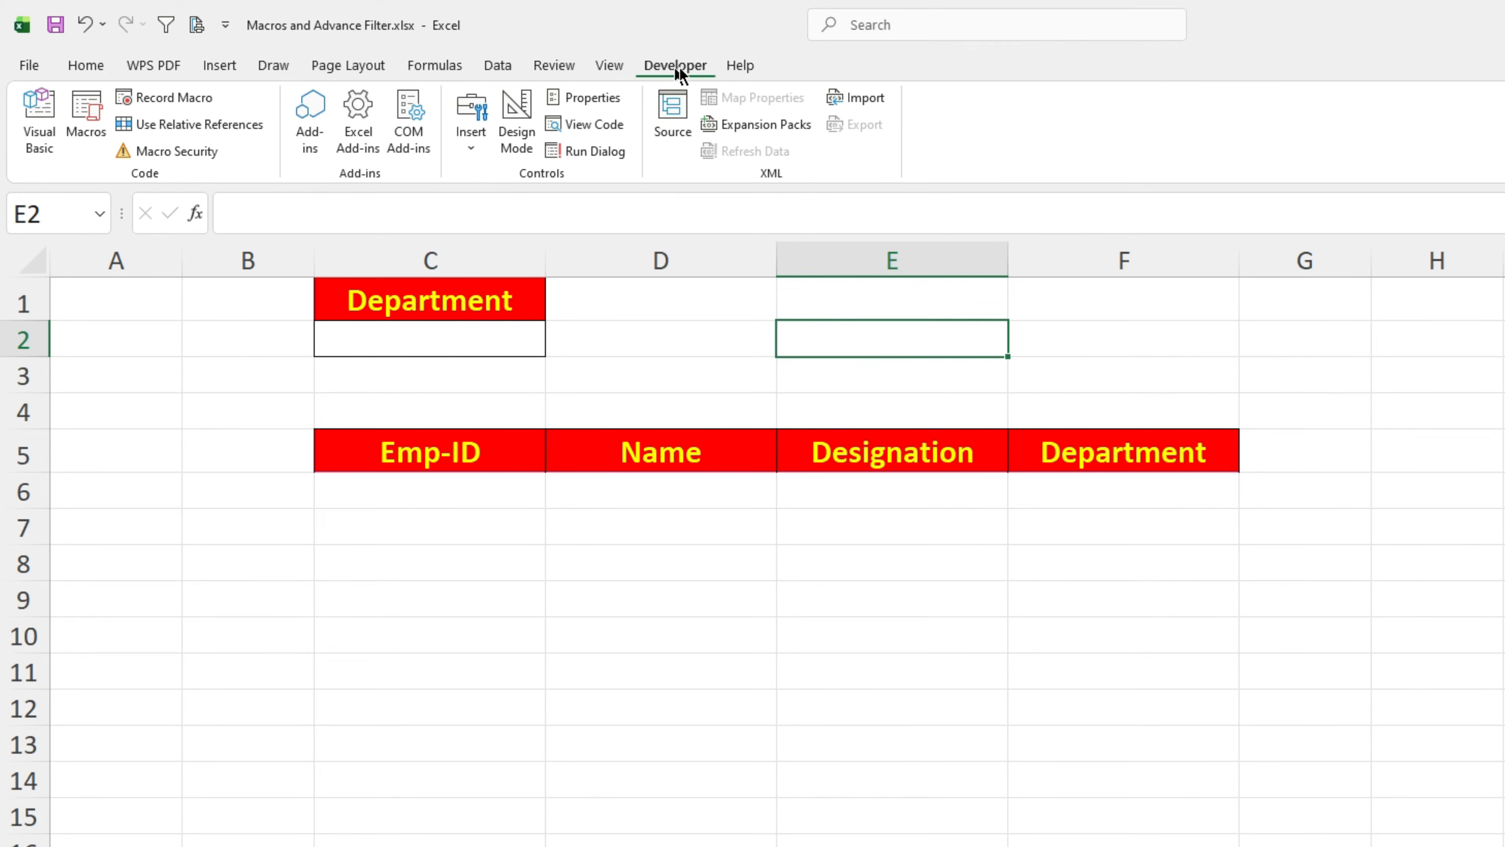
{"action": "left_click", "coordinate": [28, 65]}
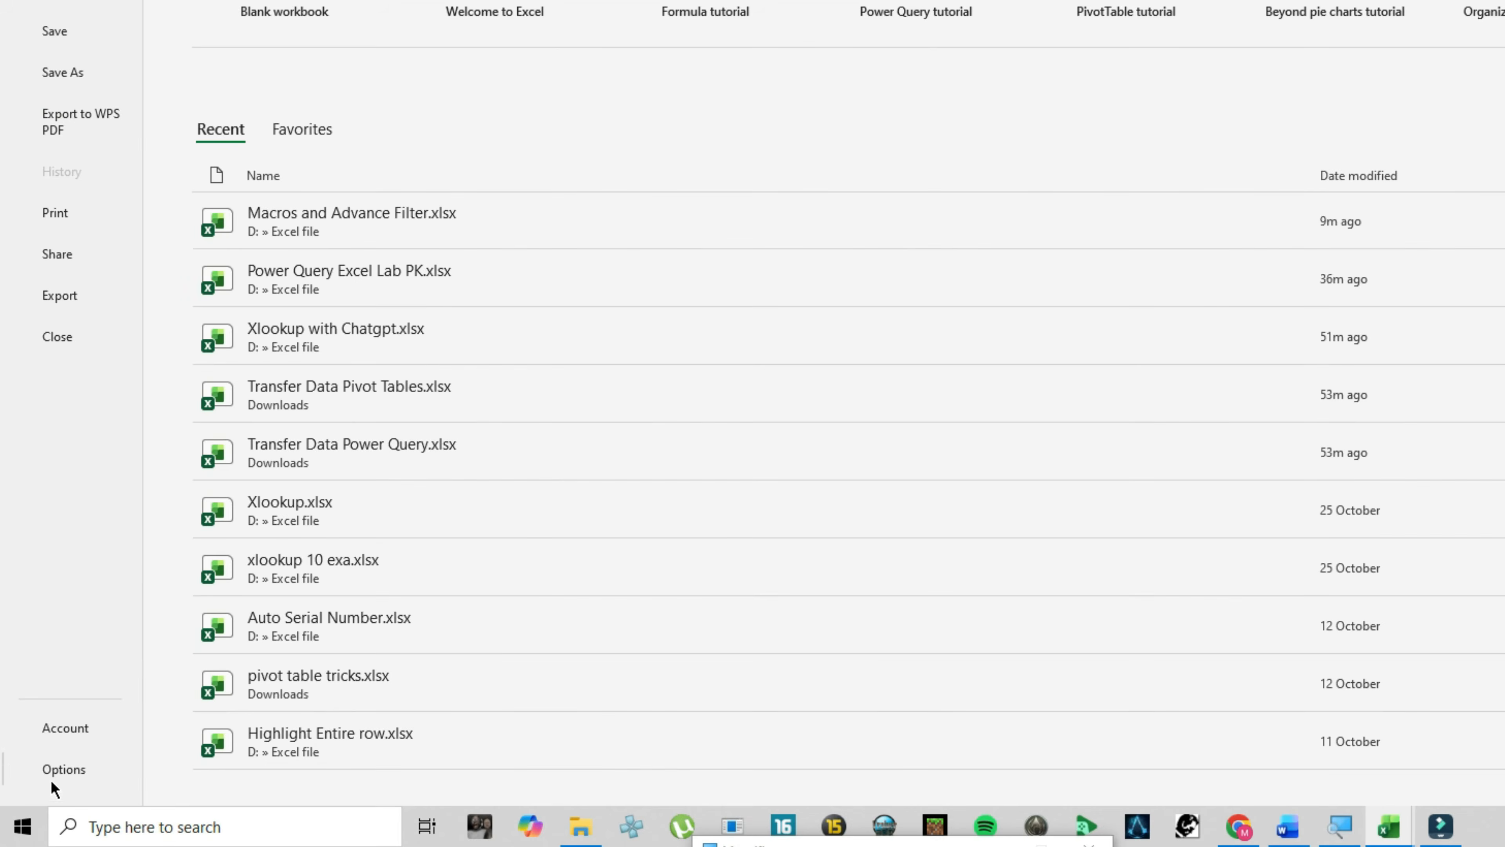
{"action": "left_click", "coordinate": [53, 768]}
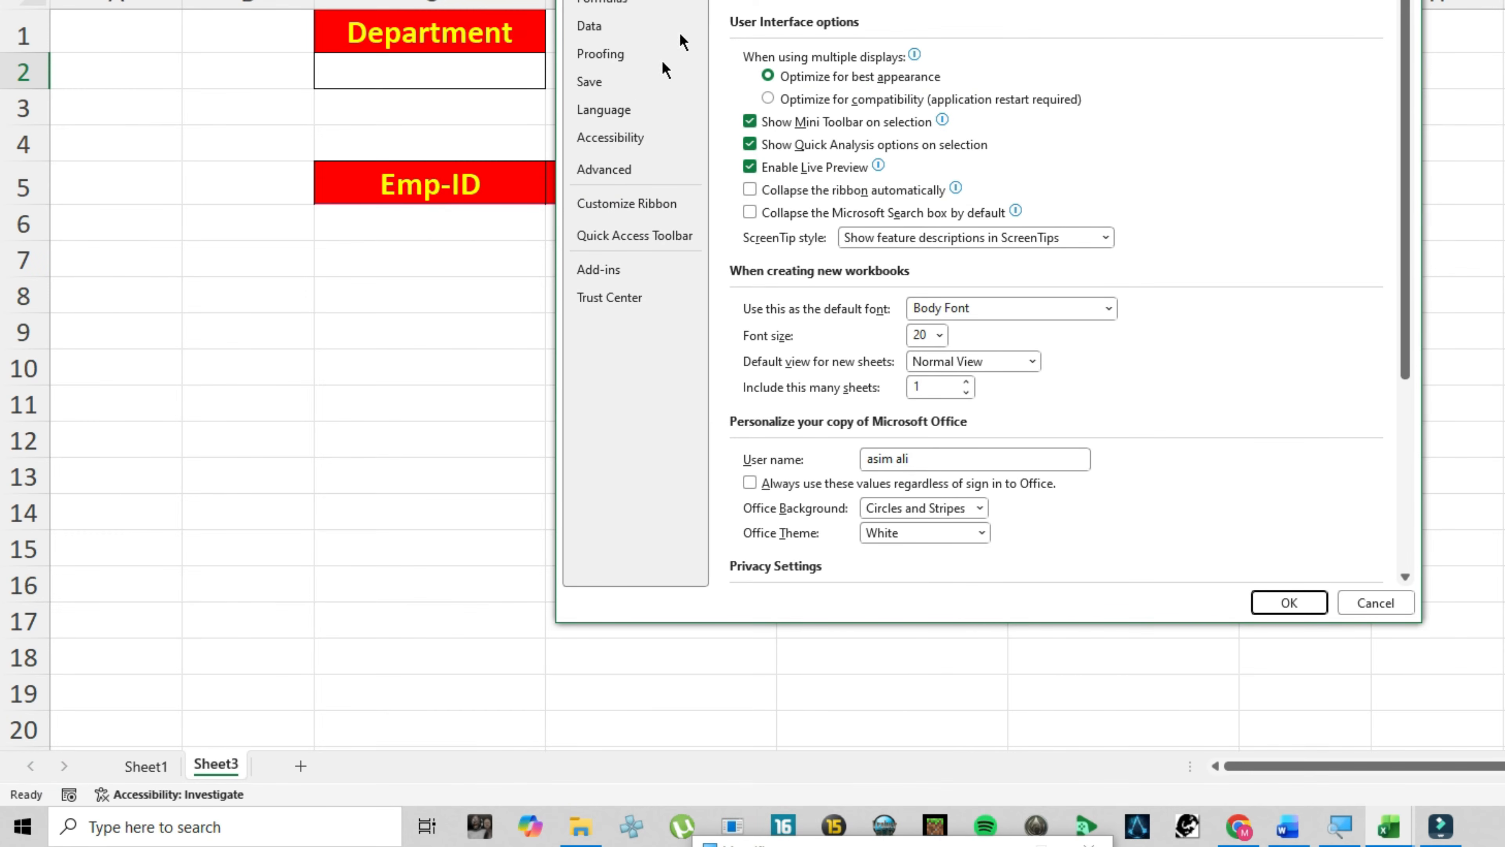
{"action": "left_click", "coordinate": [626, 203]}
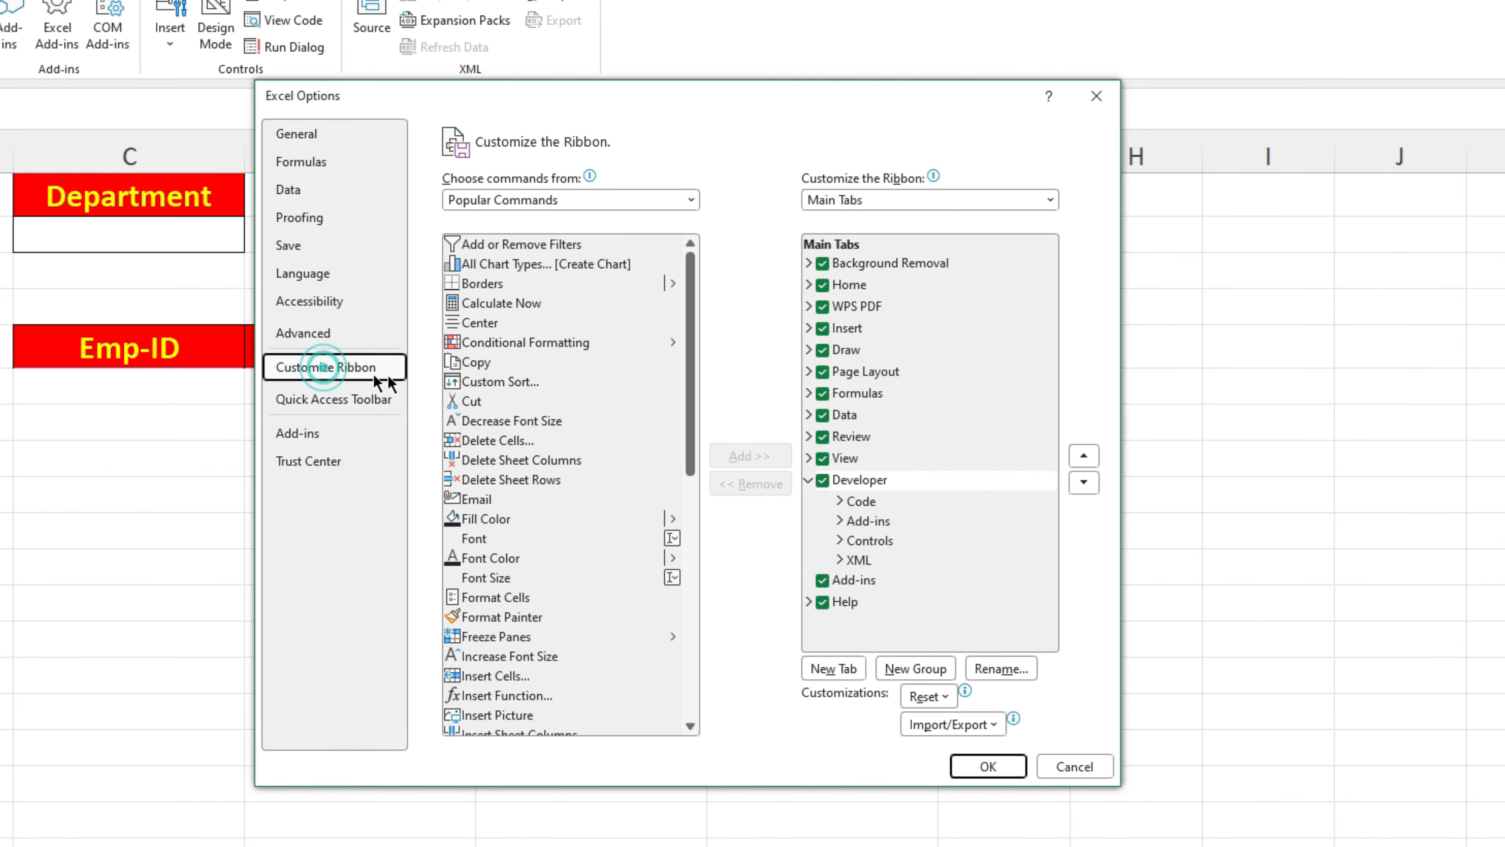
{"action": "left_click", "coordinate": [823, 481]}
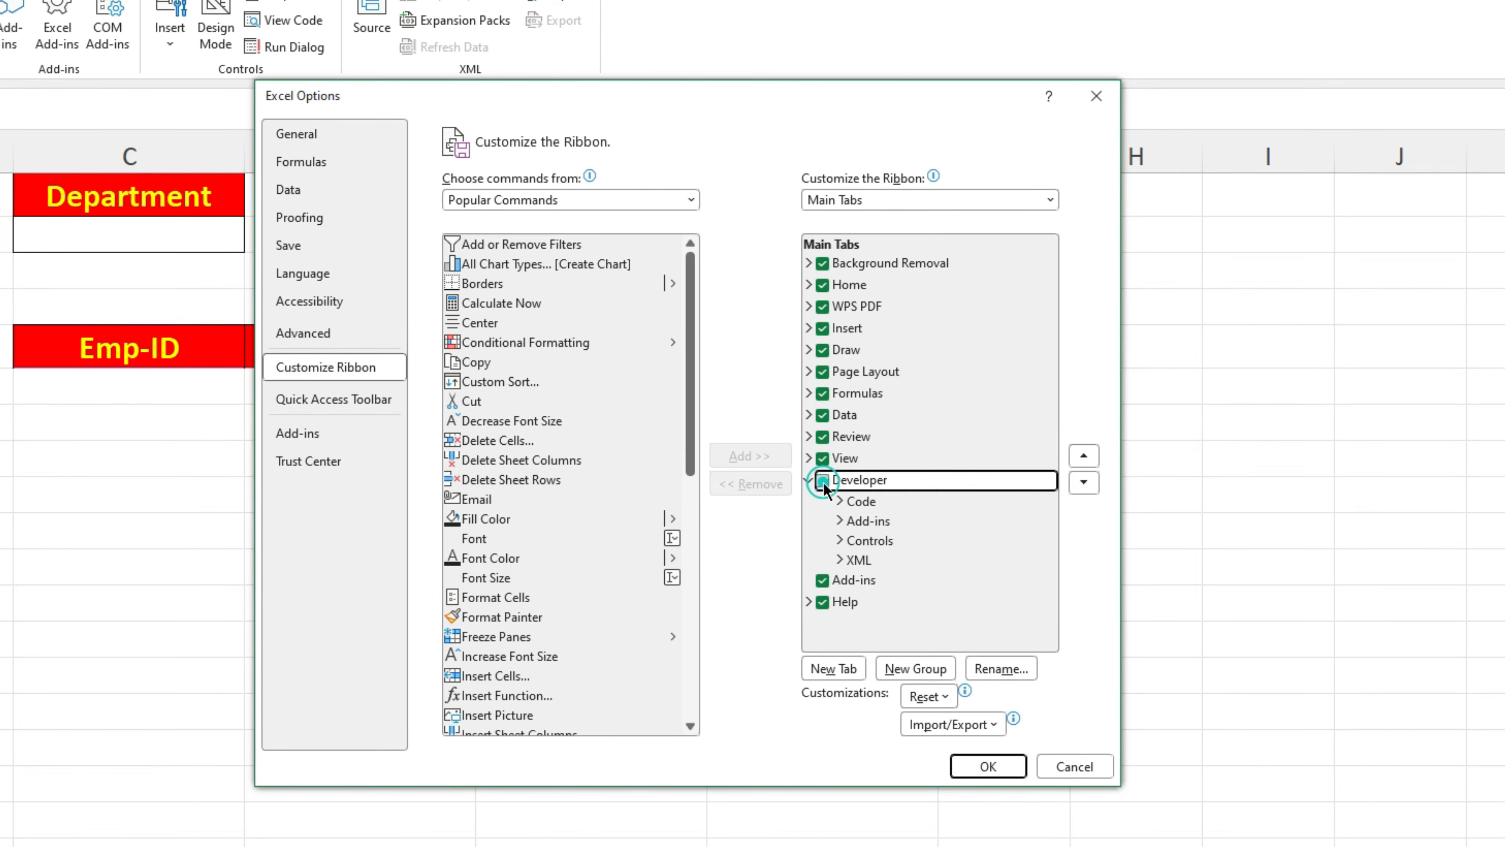
{"action": "left_click", "coordinate": [823, 481]}
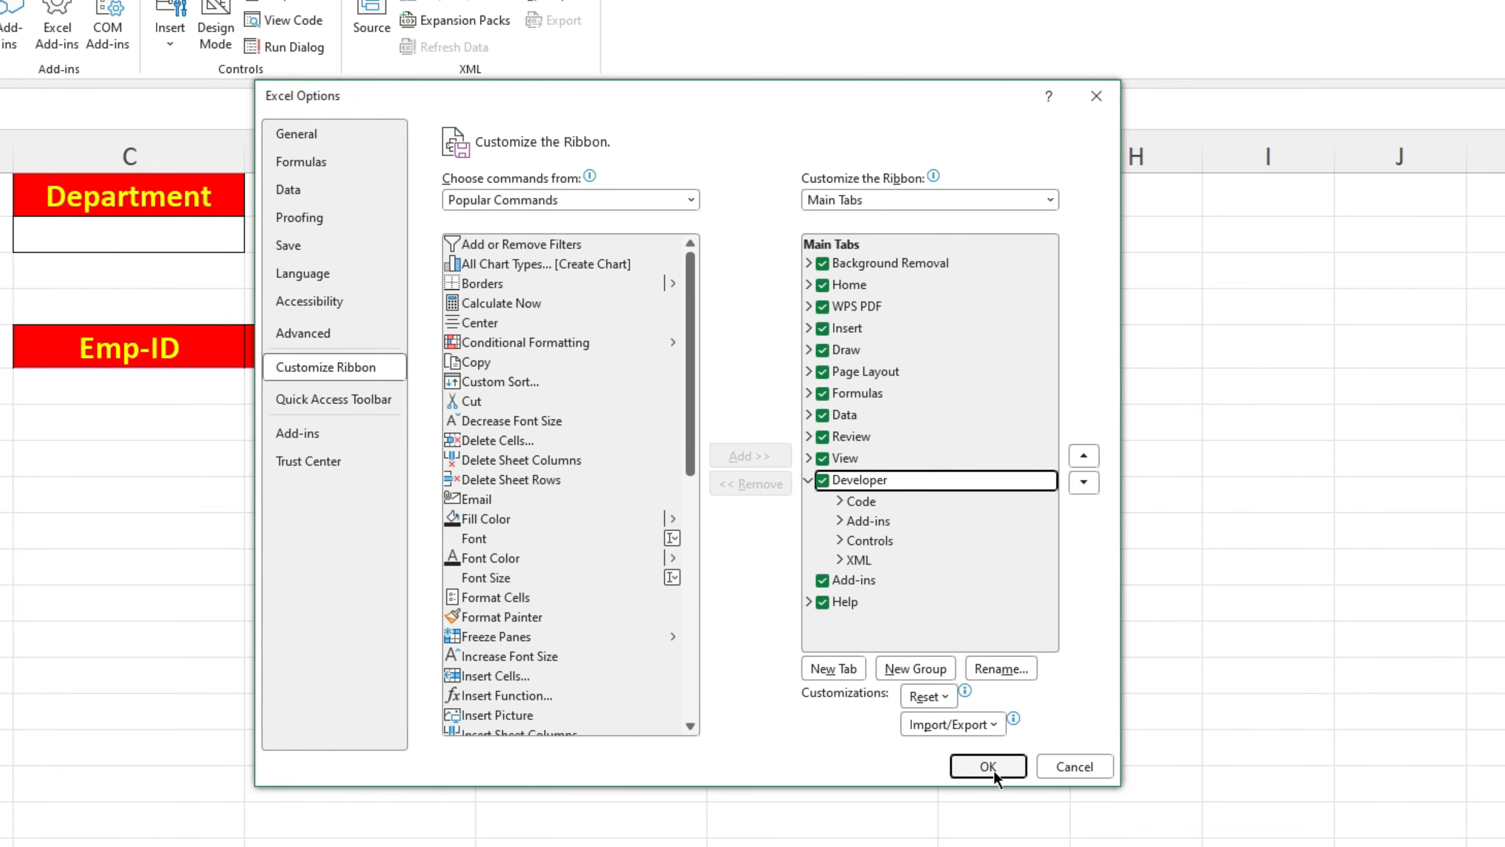
{"action": "left_click", "coordinate": [991, 767]}
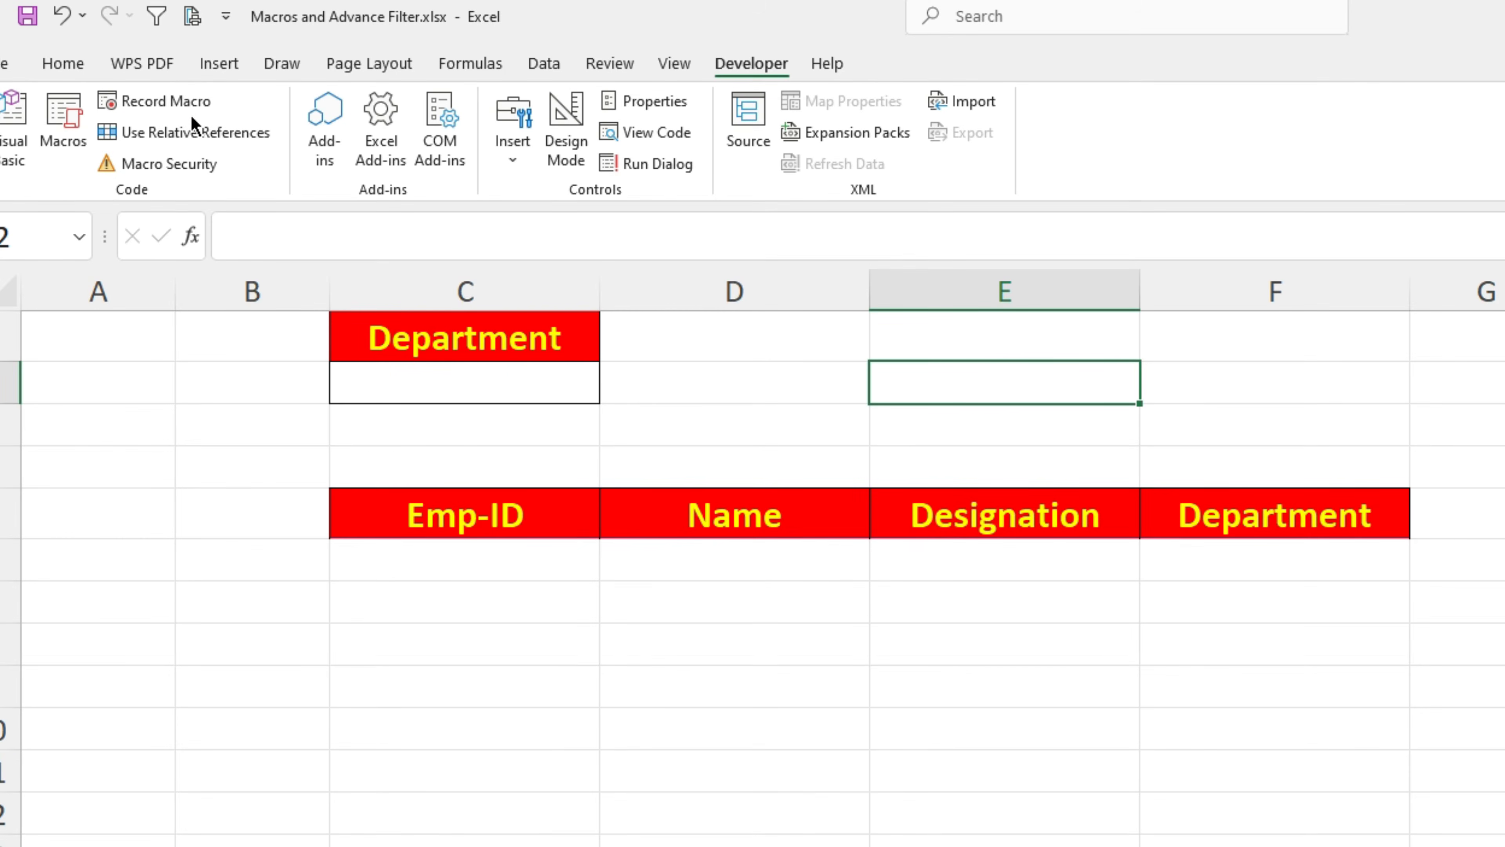
Start recording a macro named Macro2, stored in This Workbook, with no shortcut key or description.
{"action": "left_click", "coordinate": [154, 102]}
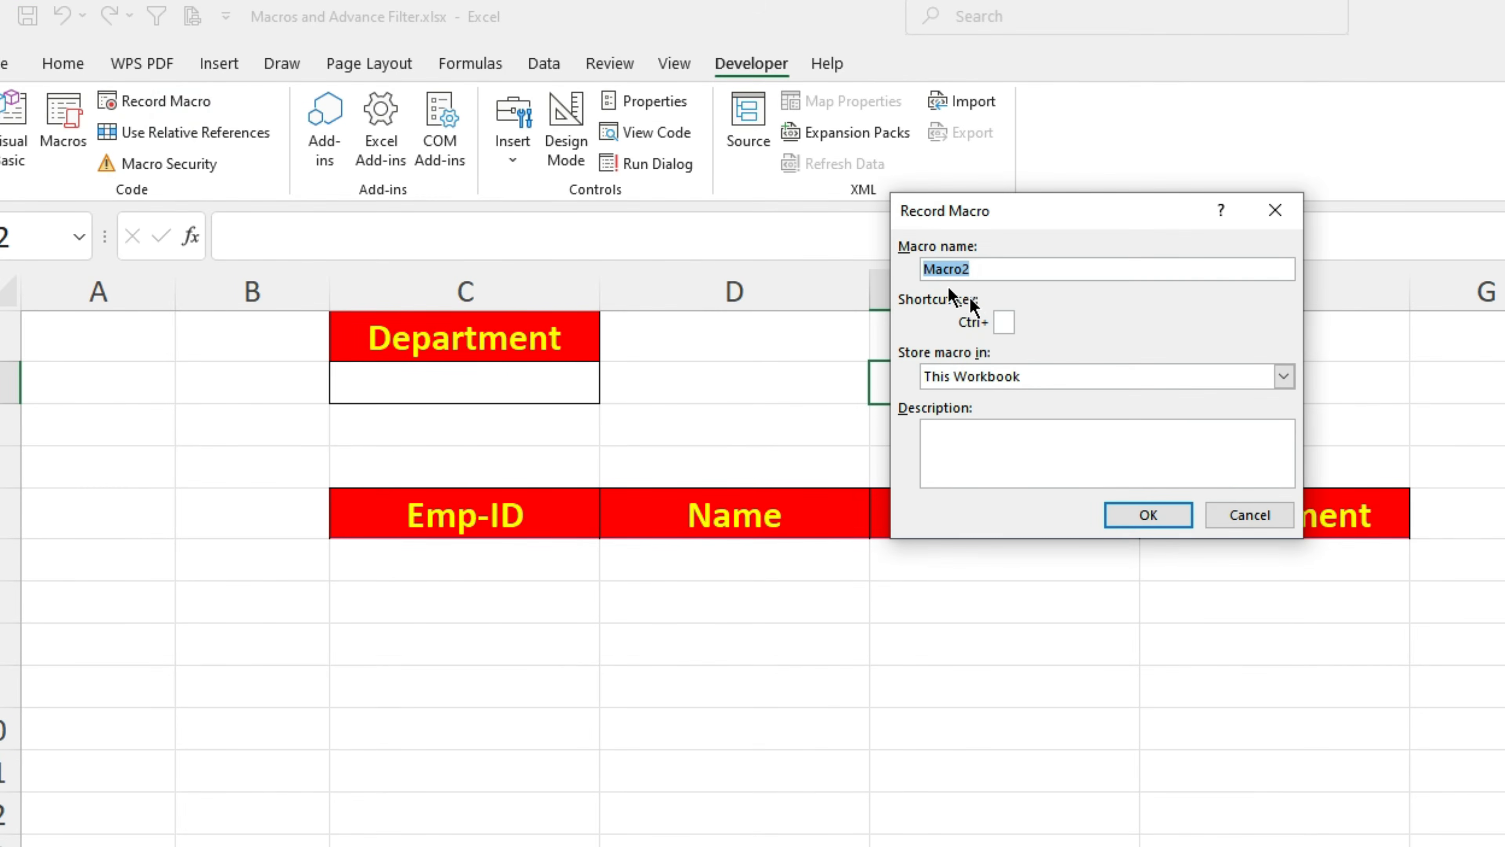
{"action": "left_click", "coordinate": [986, 271]}
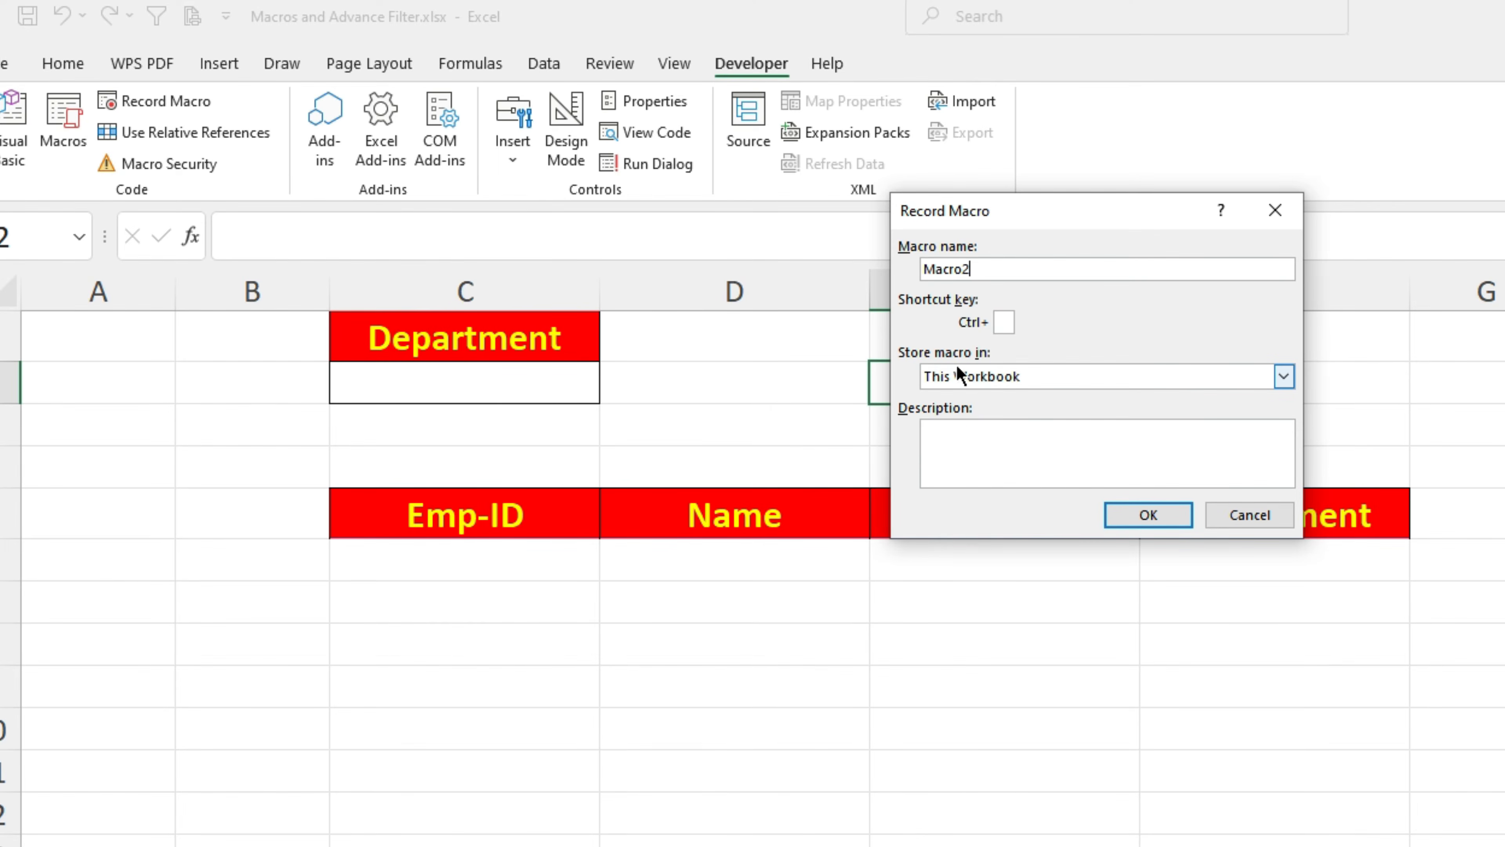
{"action": "left_click", "coordinate": [1007, 376]}
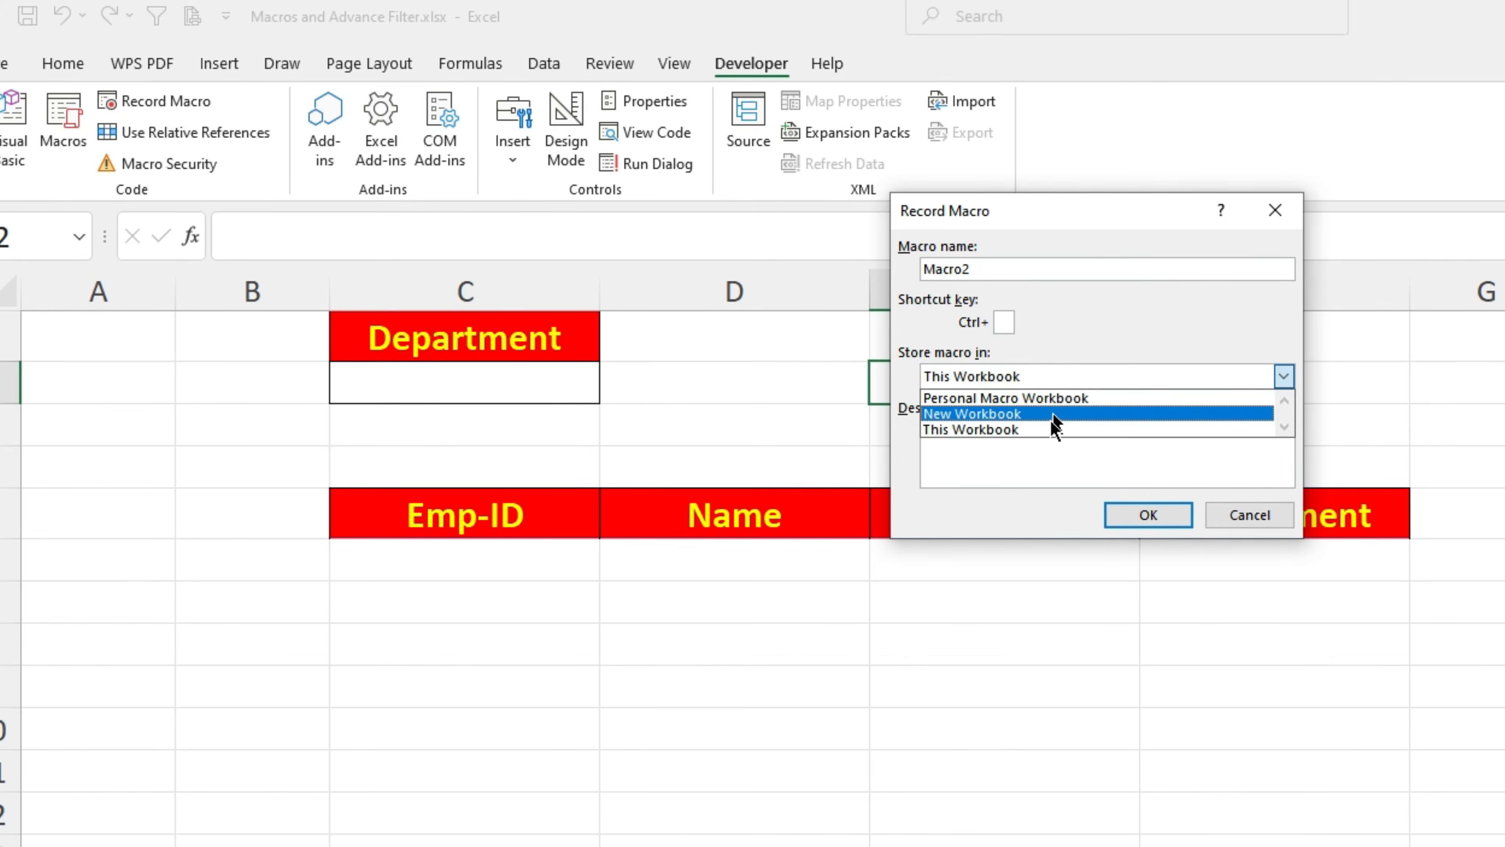
{"action": "left_click", "coordinate": [993, 430]}
{"action": "left_click", "coordinate": [970, 442]}
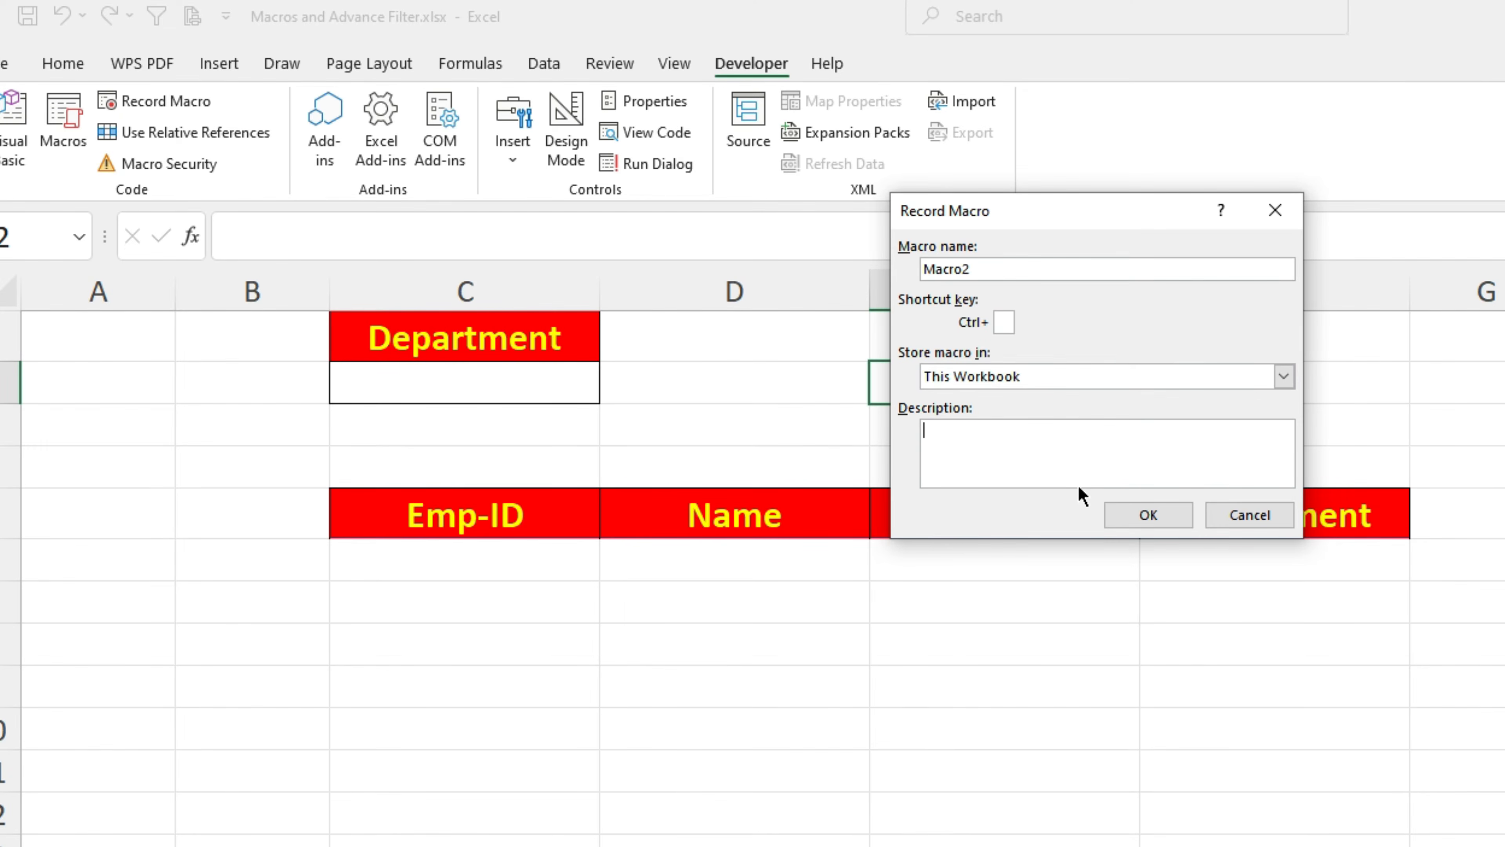
{"action": "left_click", "coordinate": [1146, 514]}
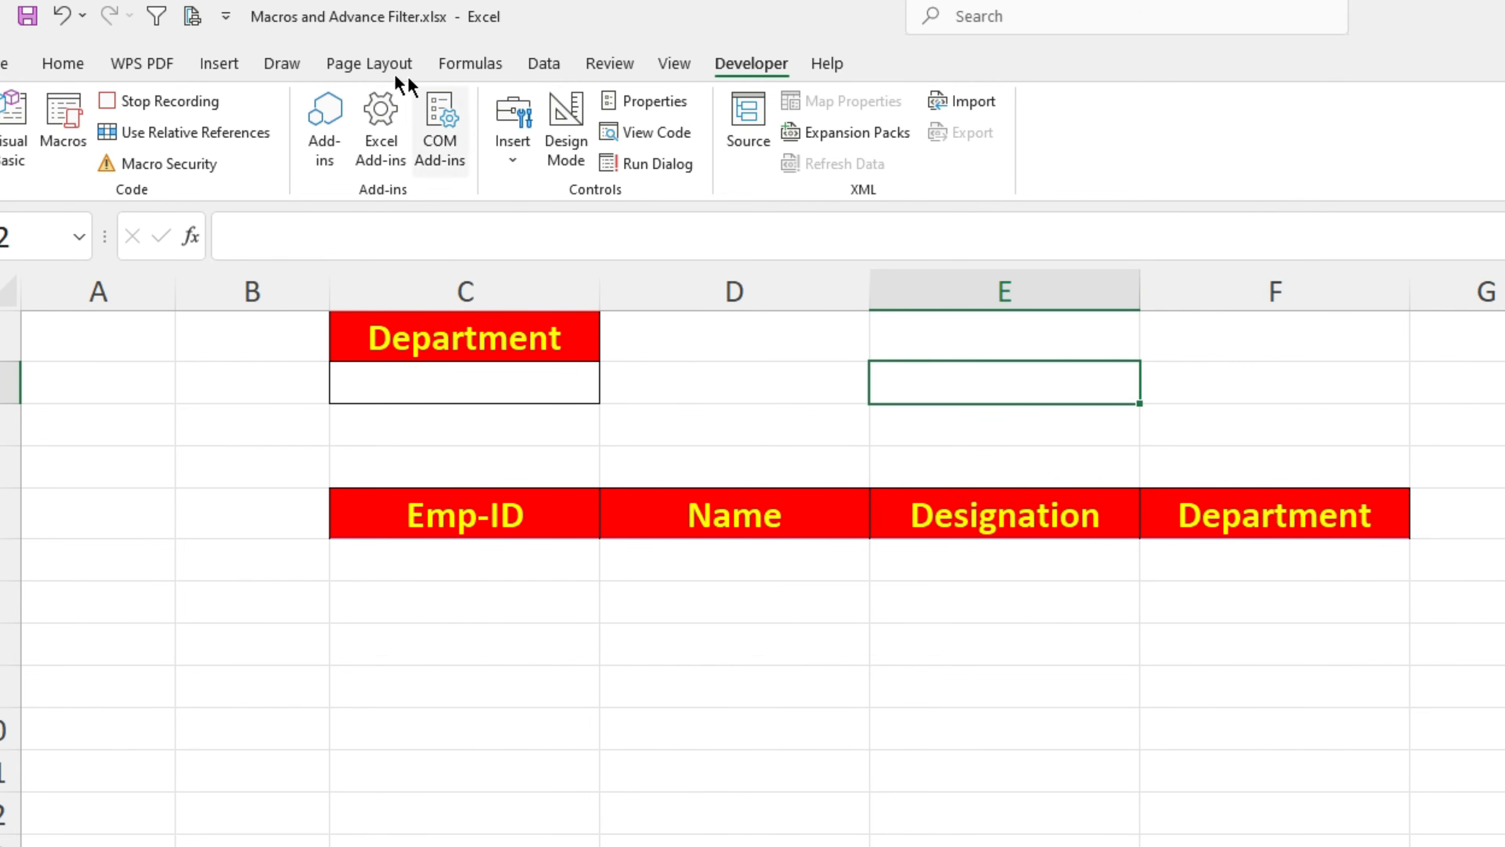
Set up an Advanced Filter that copies to another location, using the whole employee table on Sheet1, Table2[#All], as the list range.
{"action": "left_click", "coordinate": [543, 63]}
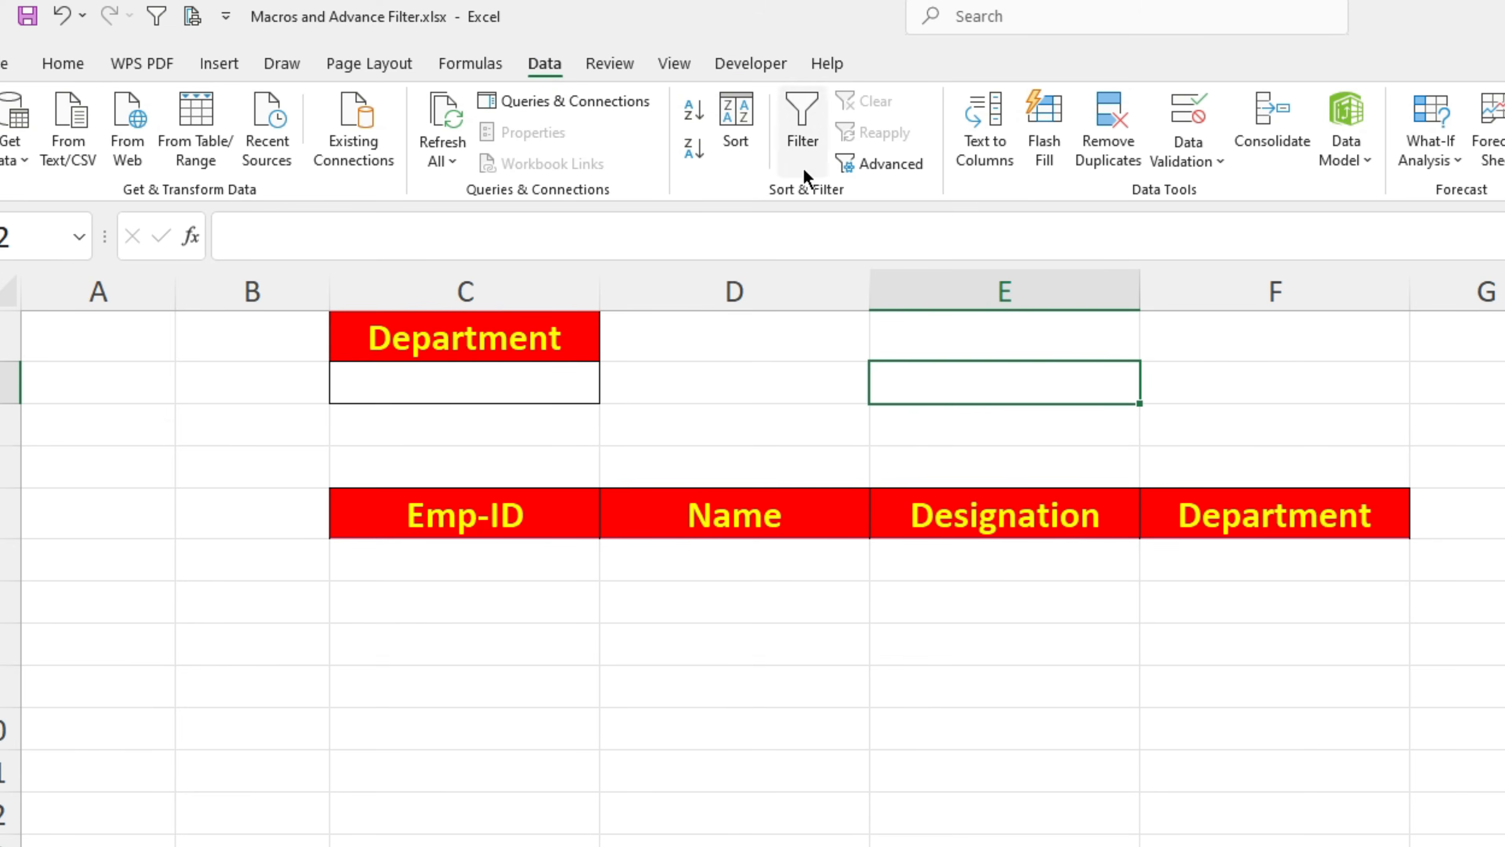
{"action": "left_click", "coordinate": [876, 165]}
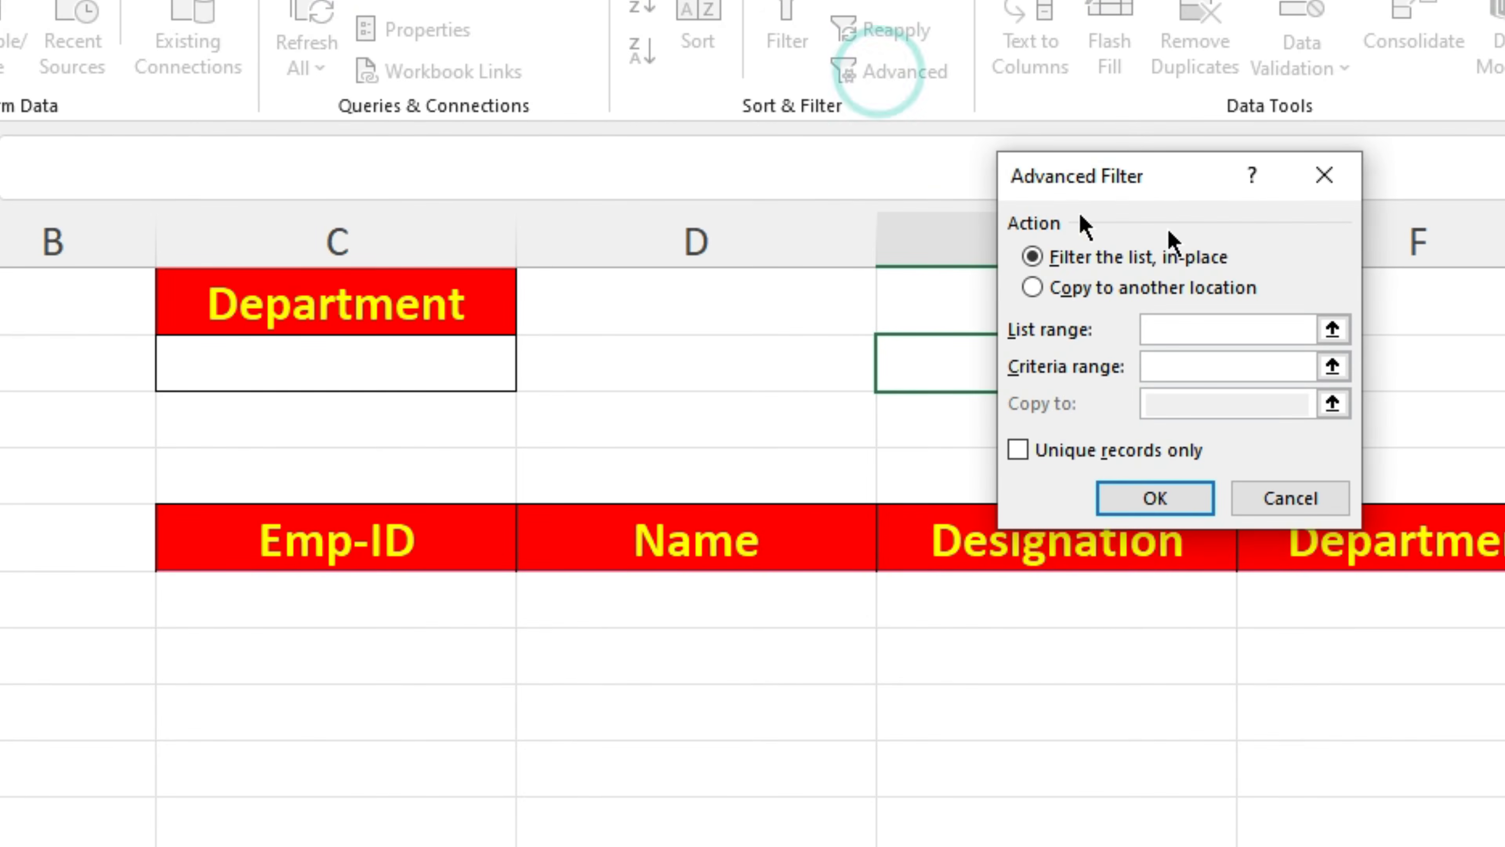
{"action": "left_click_drag", "start_coordinate": [1160, 191], "coordinate": [1232, 68]}
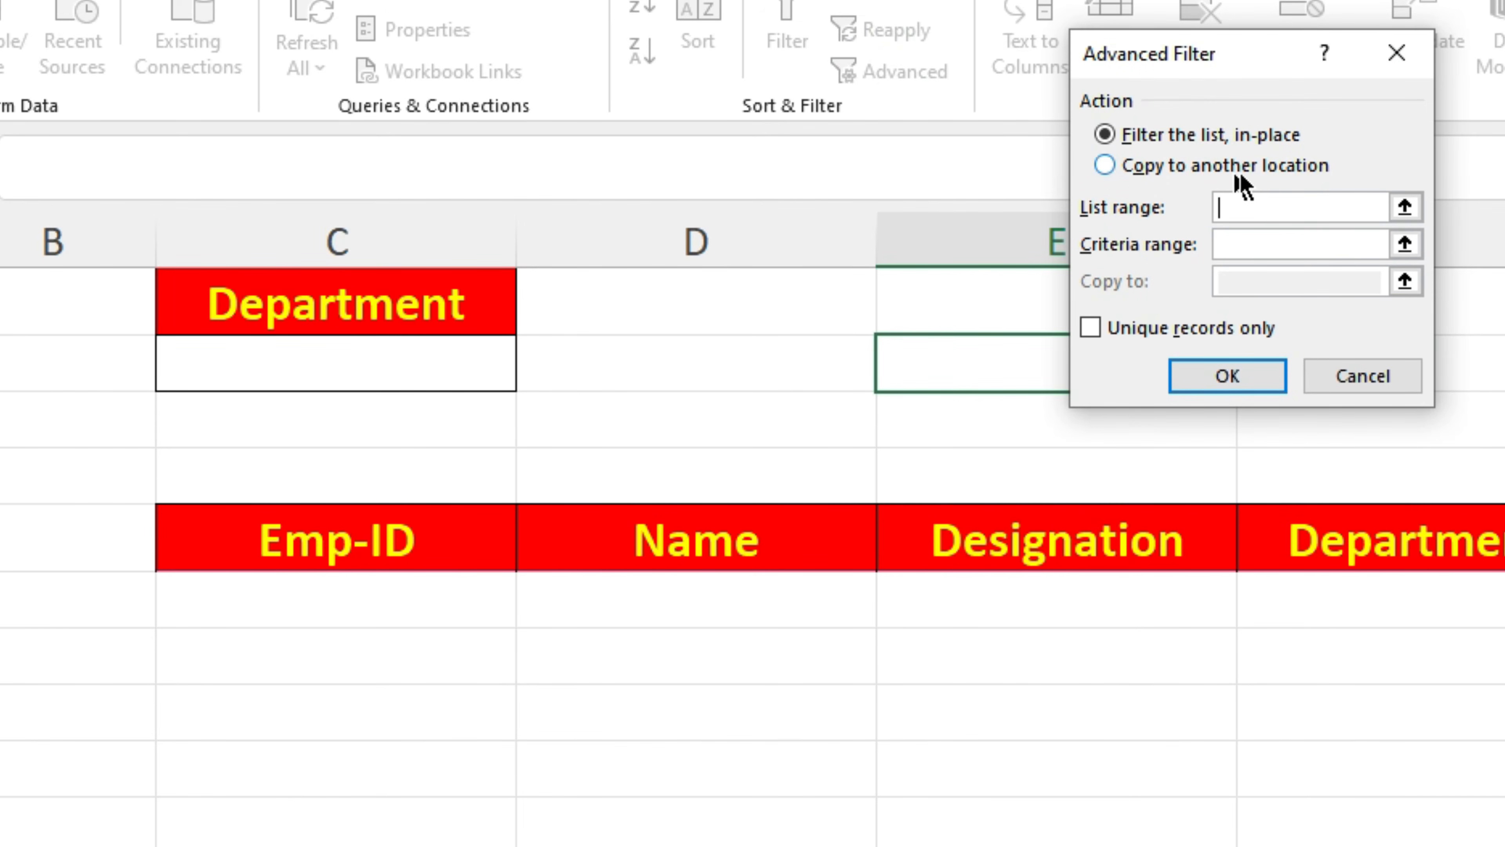
{"action": "left_click", "coordinate": [1117, 167]}
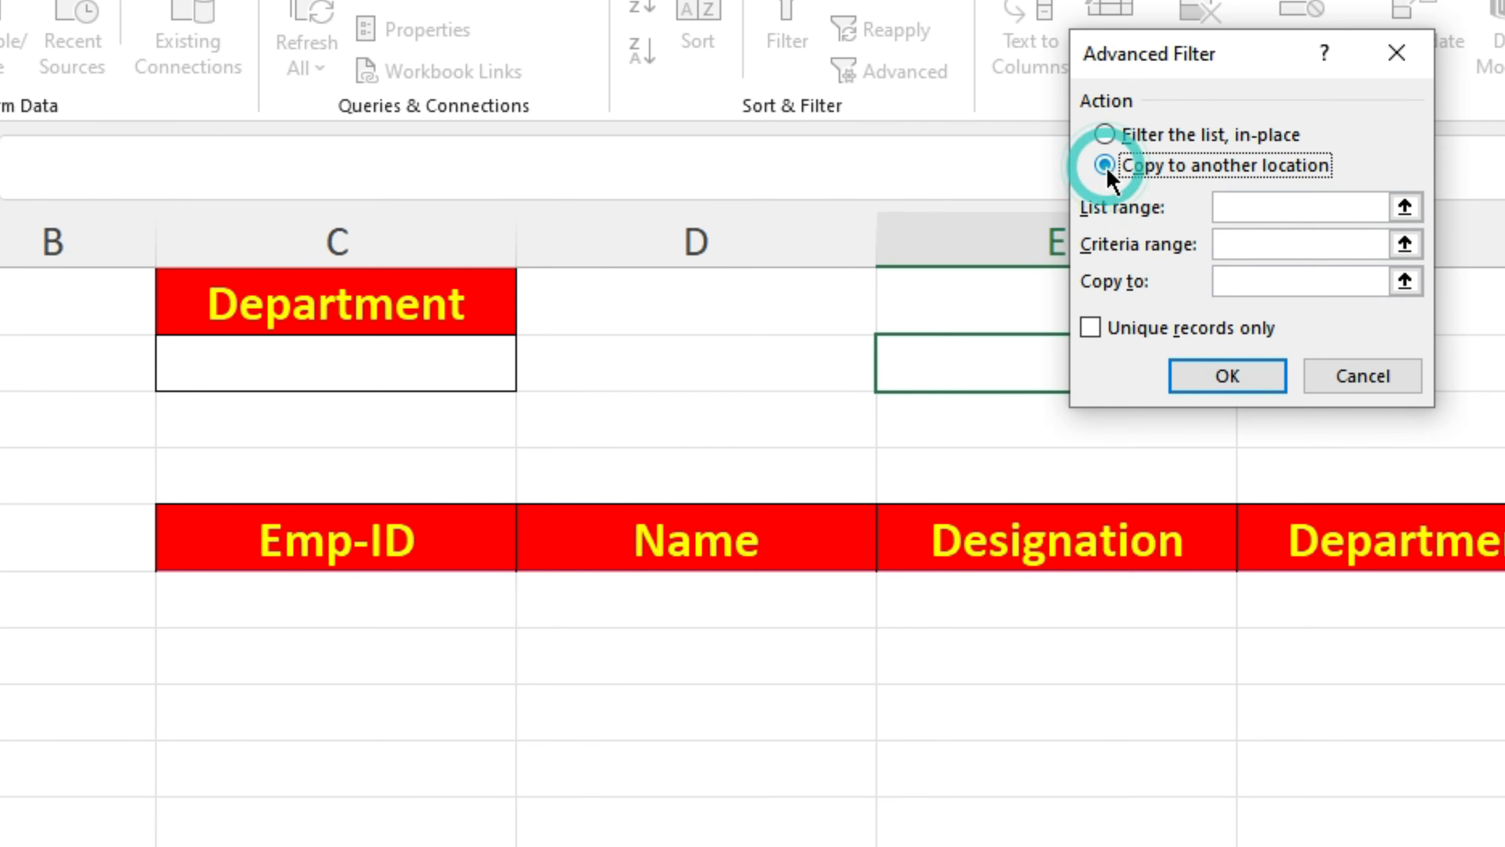
{"action": "left_click", "coordinate": [1244, 208]}
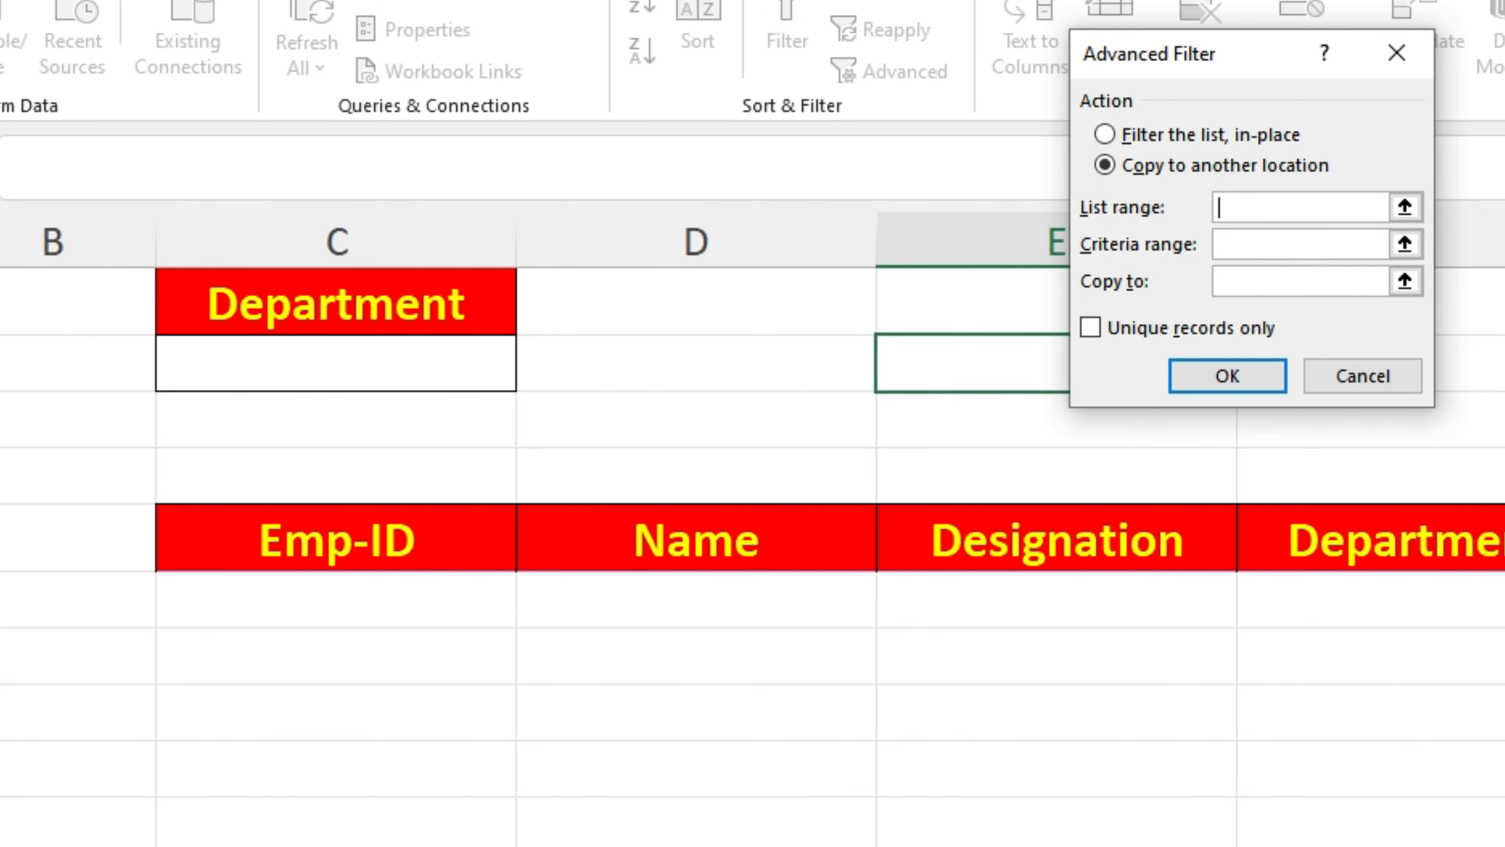
{"action": "left_click", "coordinate": [2, 844]}
{"action": "left_click_drag", "start_coordinate": [3, 417], "coordinate": [817, 845]}
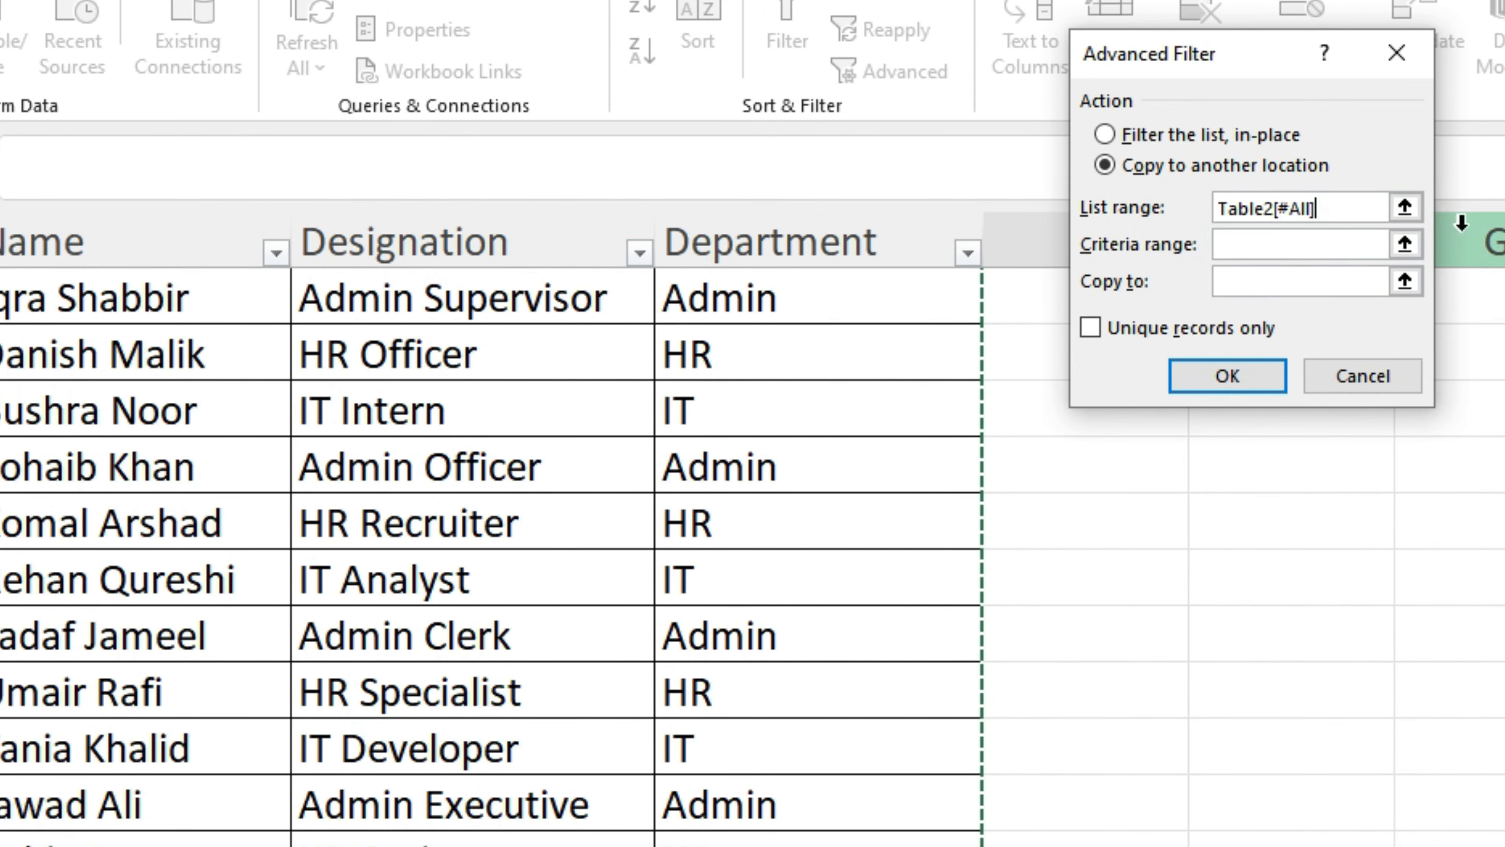
{"action": "scroll", "coordinate": [491, 533], "scroll_direction": "up", "scroll_amount": 10}
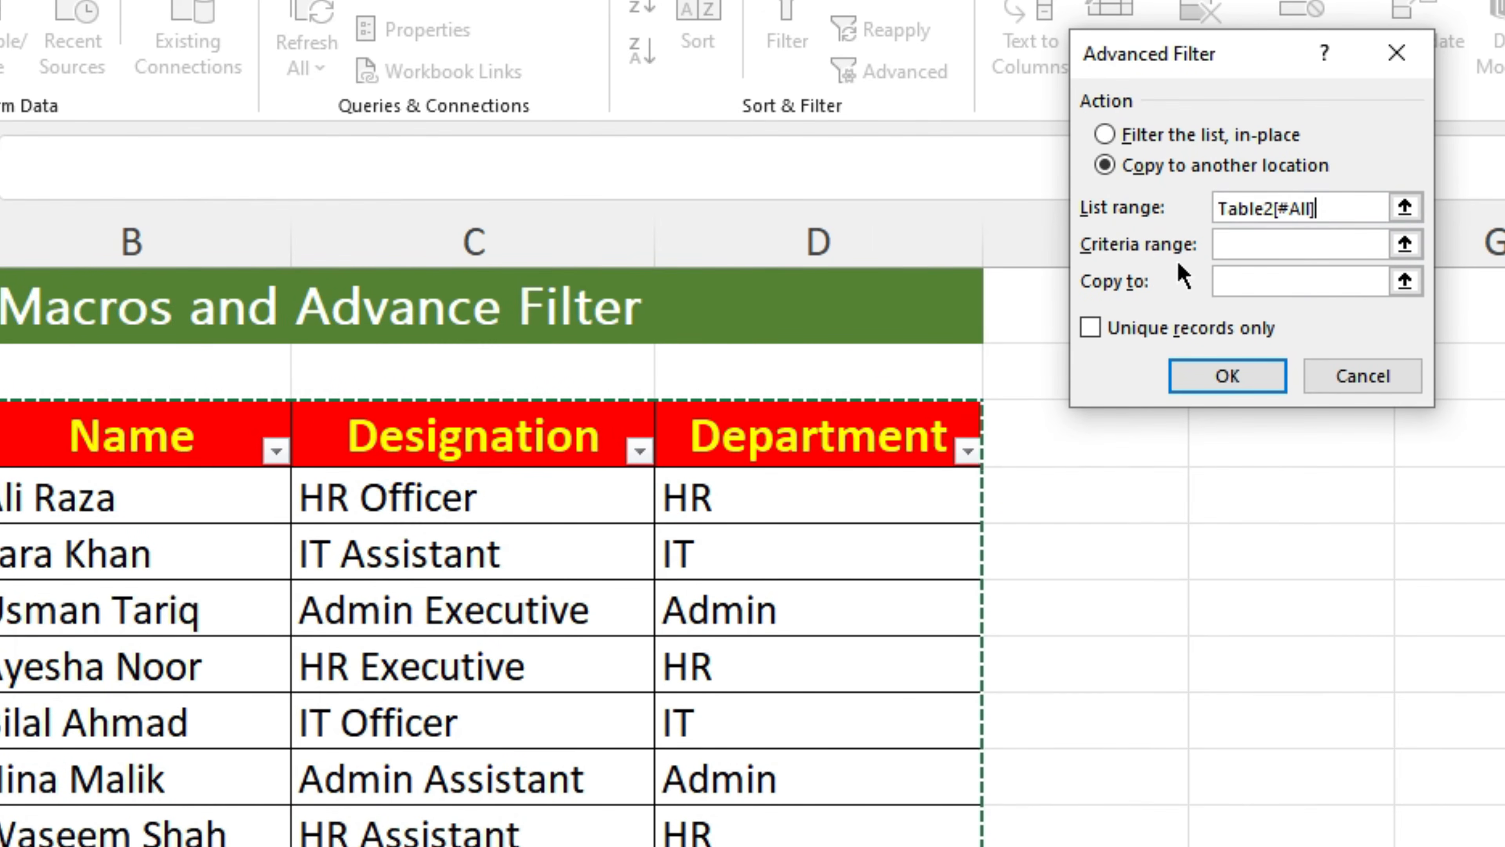
Set the criteria range to Sheet3 C1:C2 and the copy destination to headers C5:F5, and run the Advanced Filter.
{"action": "left_click", "coordinate": [1230, 243]}
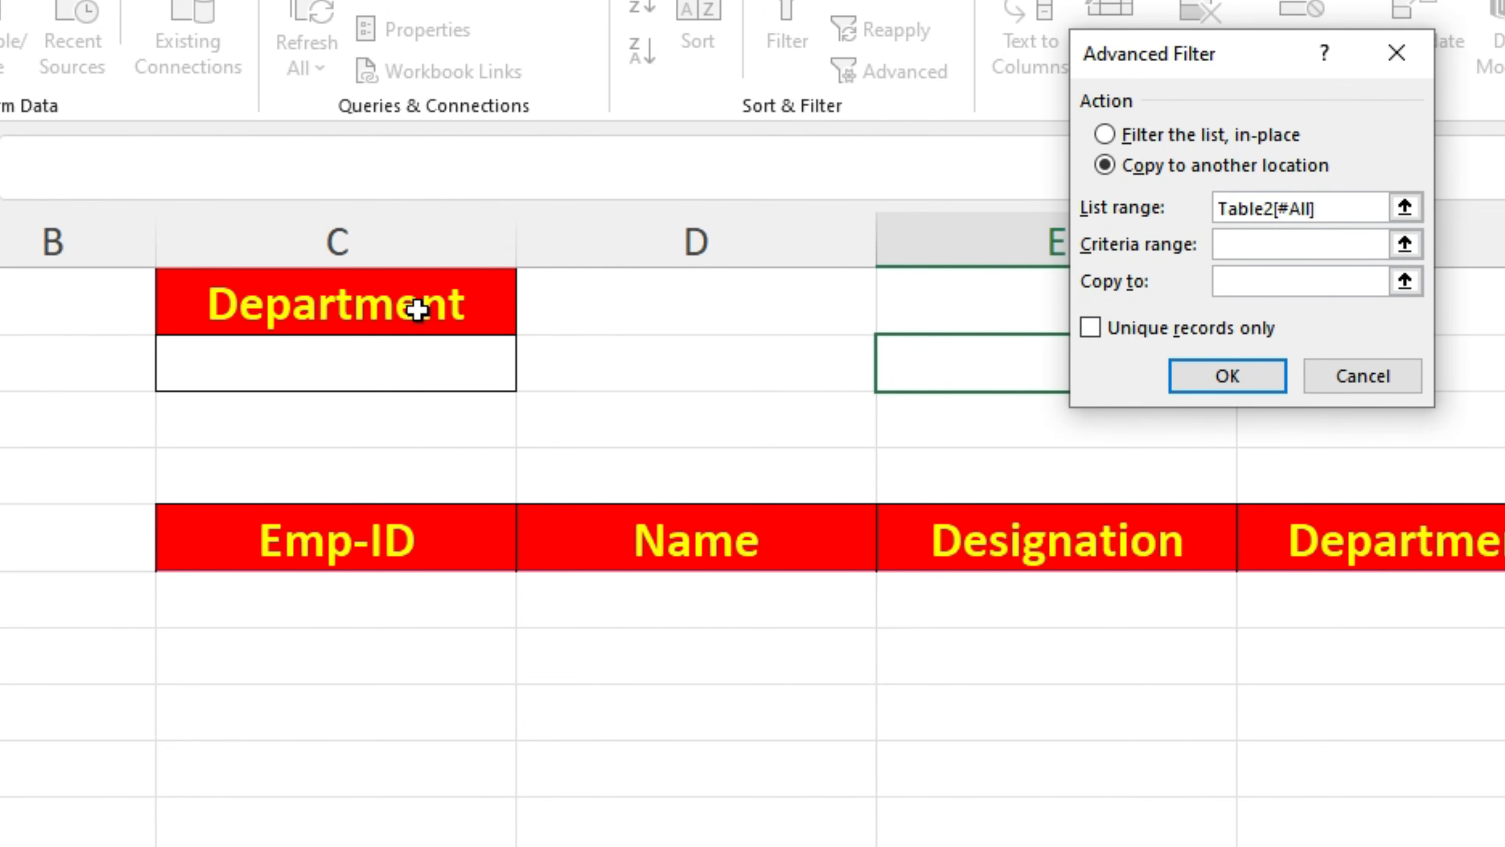
{"action": "left_click_drag", "start_coordinate": [417, 307], "coordinate": [404, 367]}
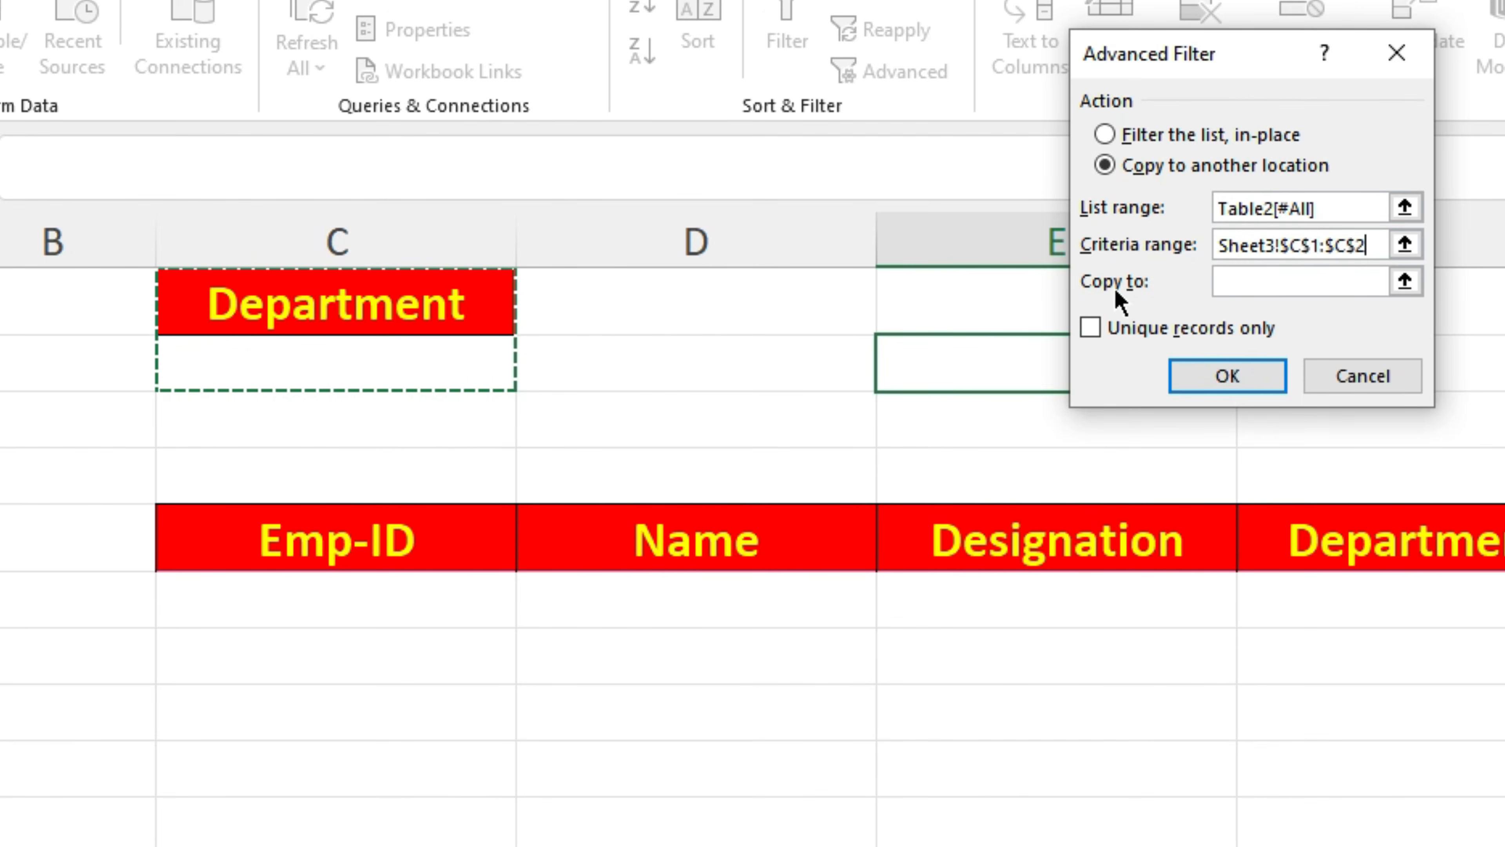
{"action": "left_click", "coordinate": [1259, 283]}
{"action": "left_click_drag", "start_coordinate": [368, 512], "coordinate": [1461, 534]}
{"action": "left_click", "coordinate": [1234, 389]}
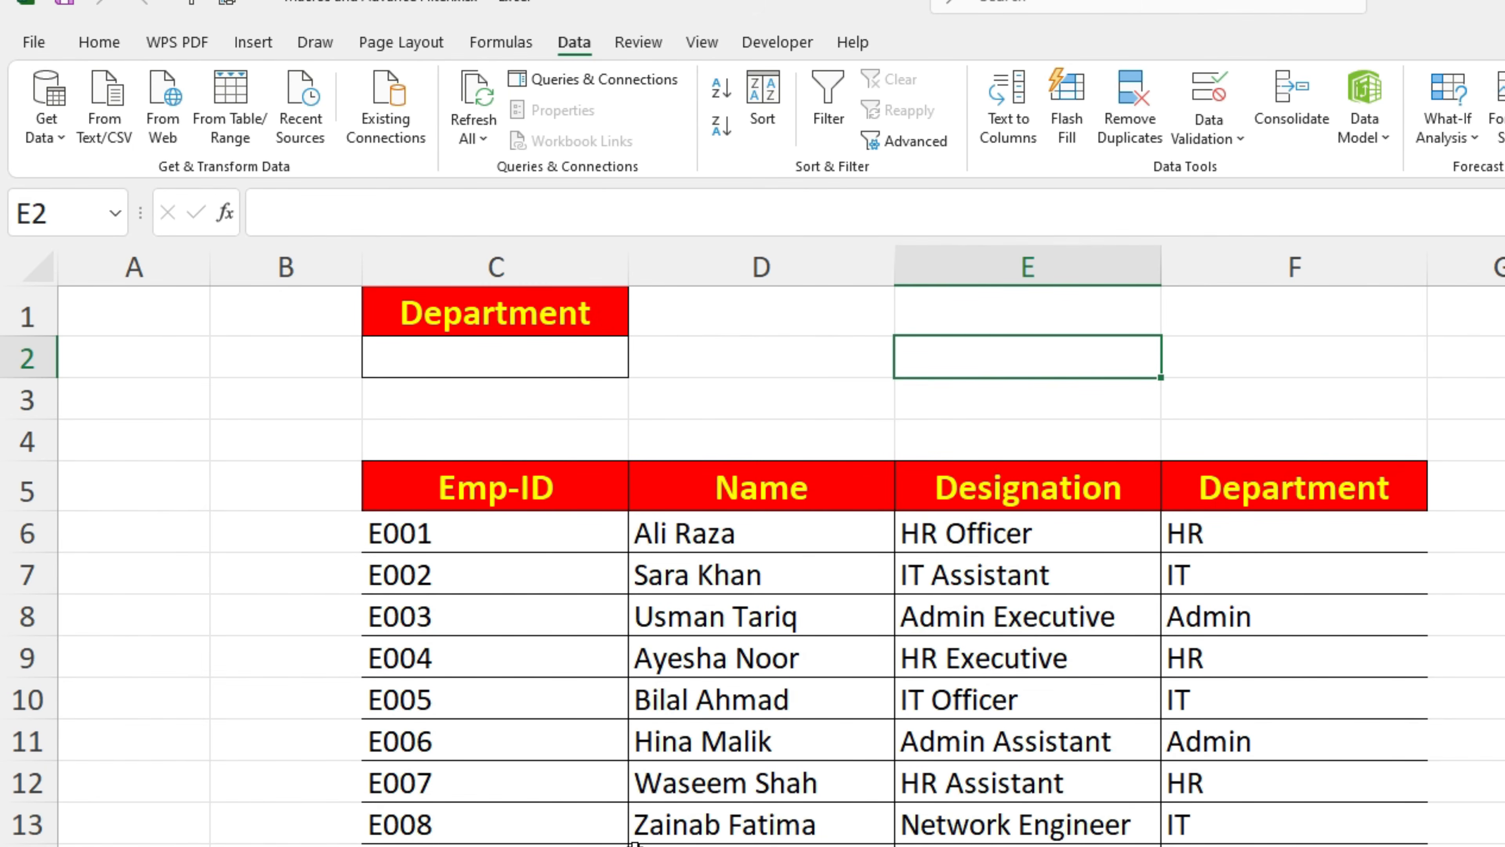
Stop recording the macro and select the criteria cell C2.
{"action": "left_click", "coordinate": [782, 43]}
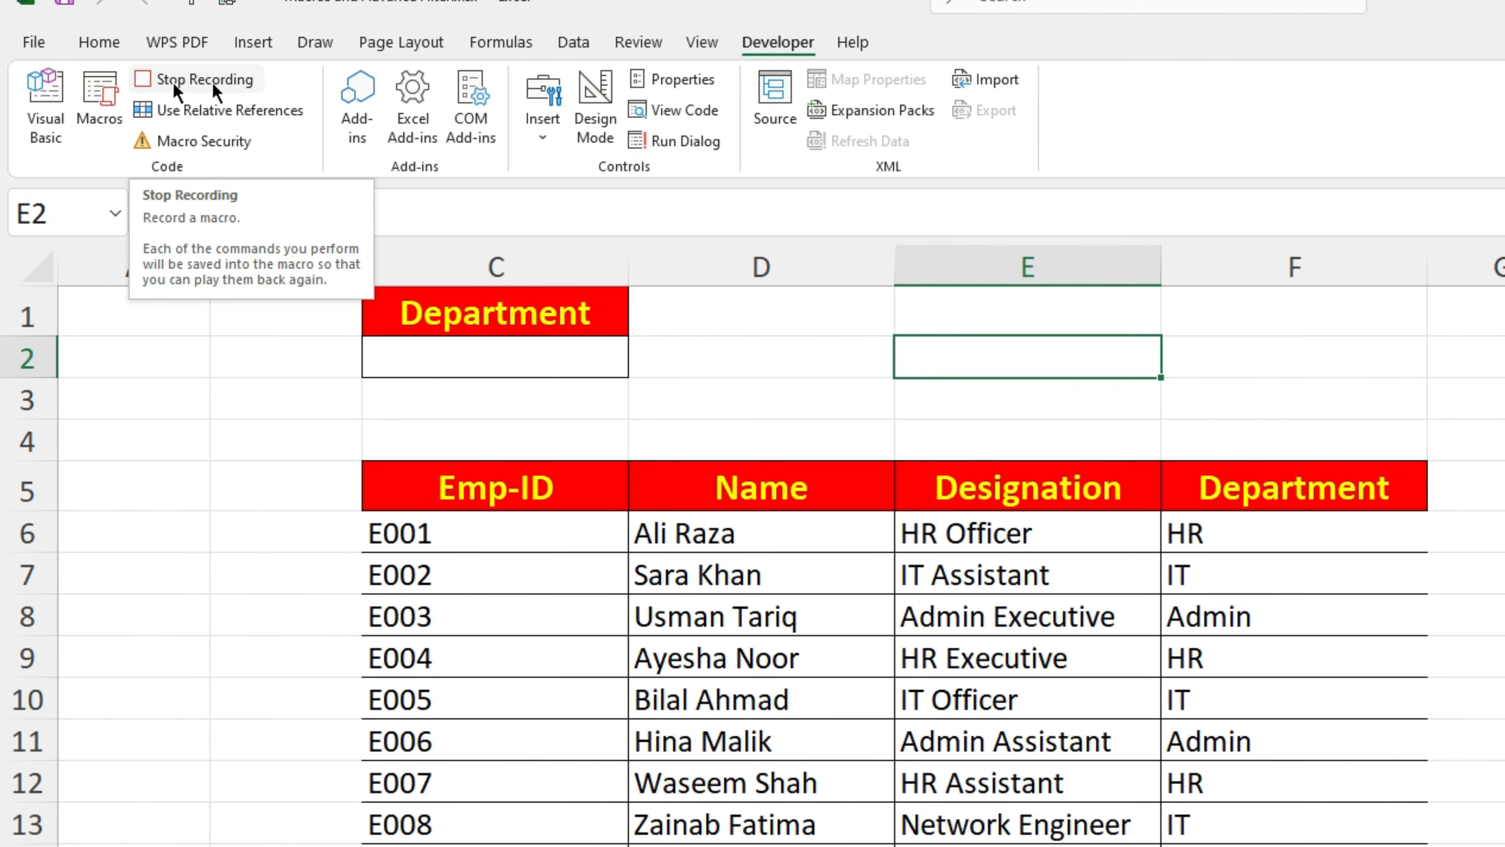
{"action": "left_click", "coordinate": [195, 82]}
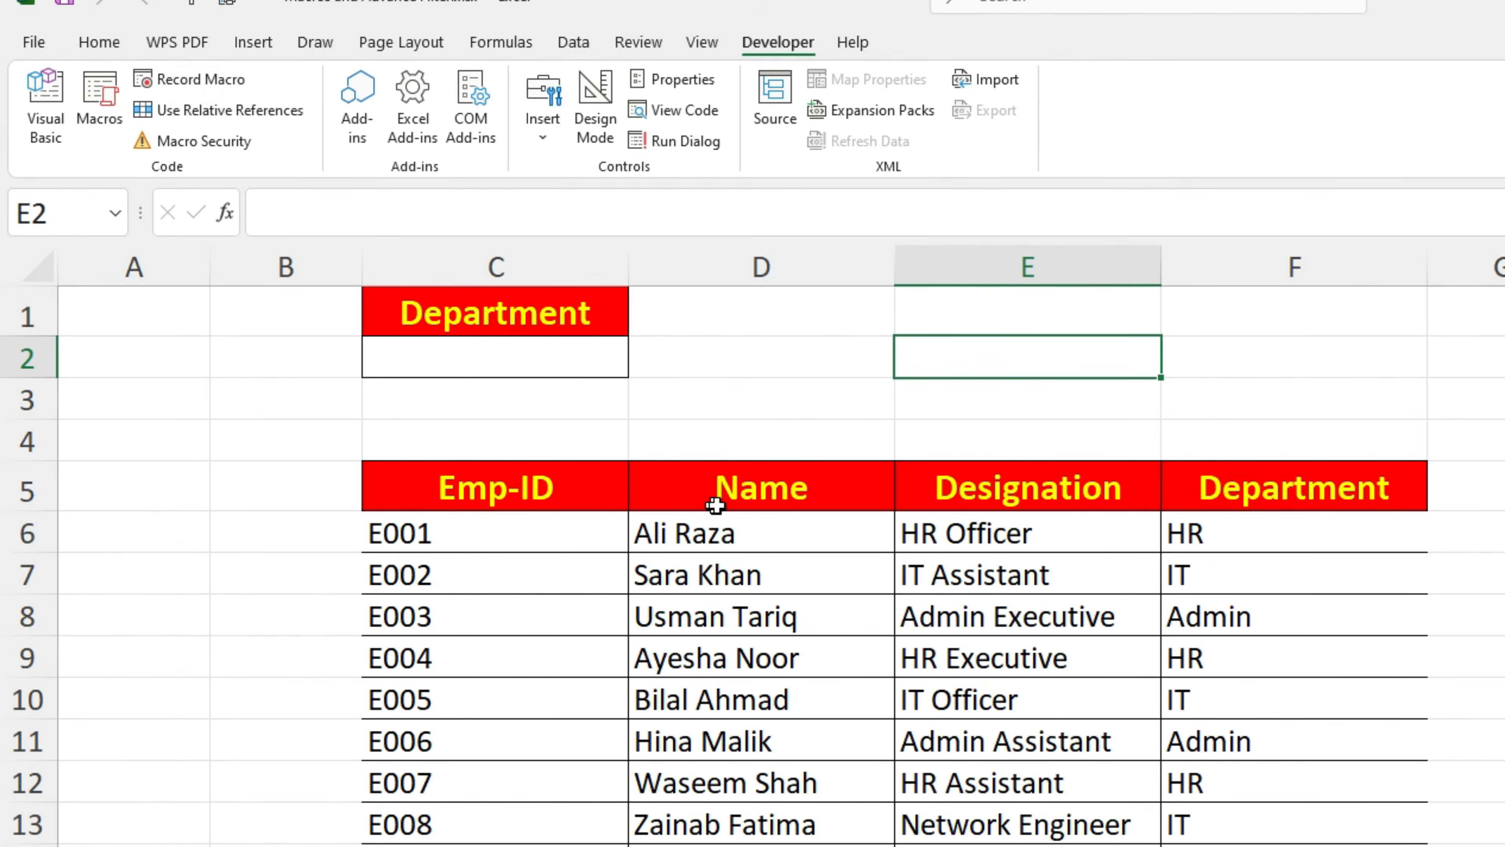
{"action": "left_click", "coordinate": [494, 357]}
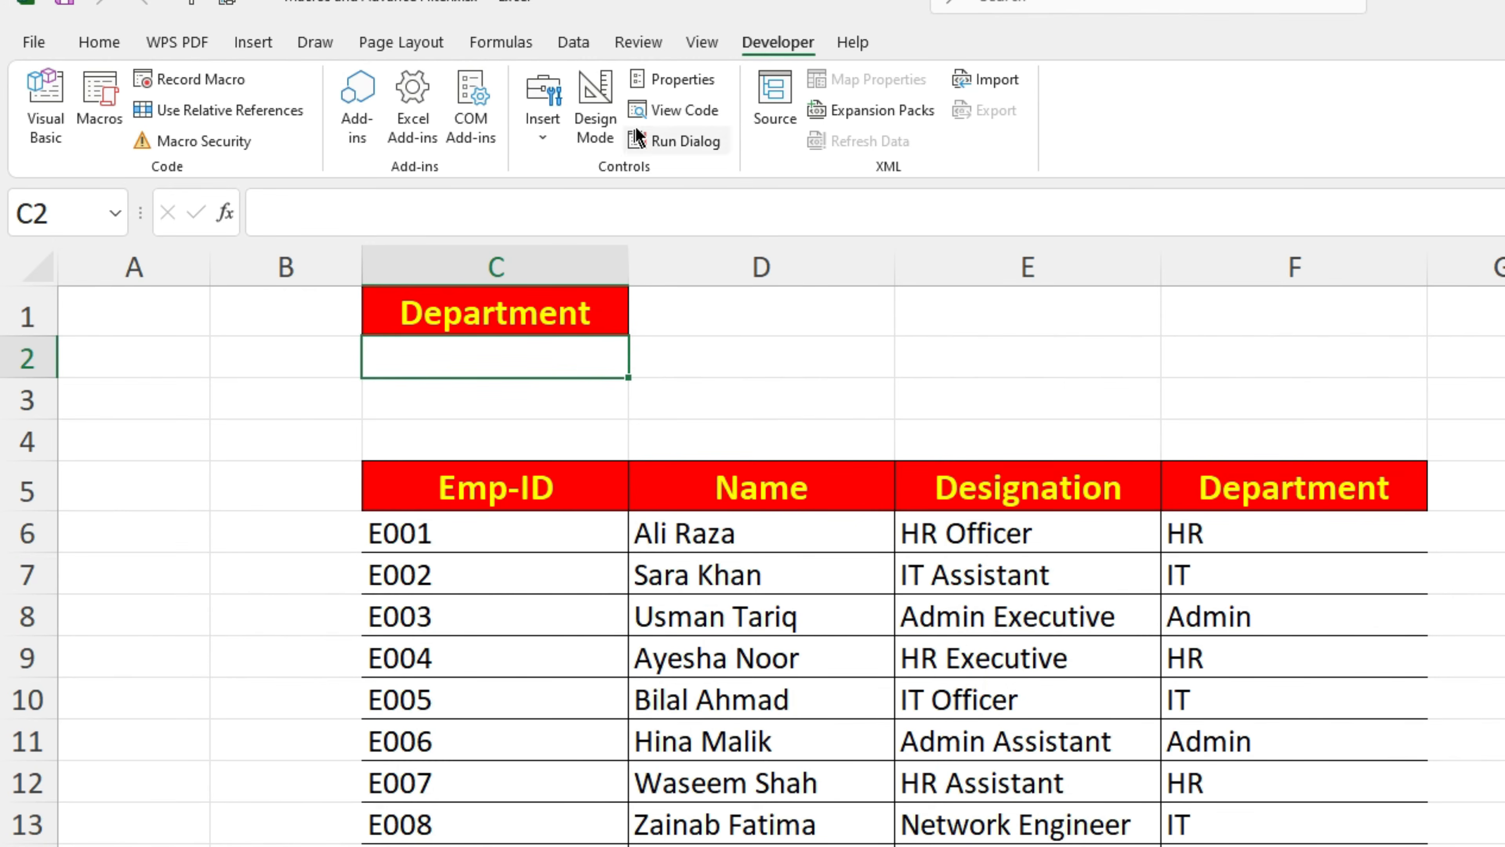
Open the code module of the filter sheet and insert Worksheet SelectionChange and Activate event procedures.
{"action": "left_click", "coordinate": [671, 109]}
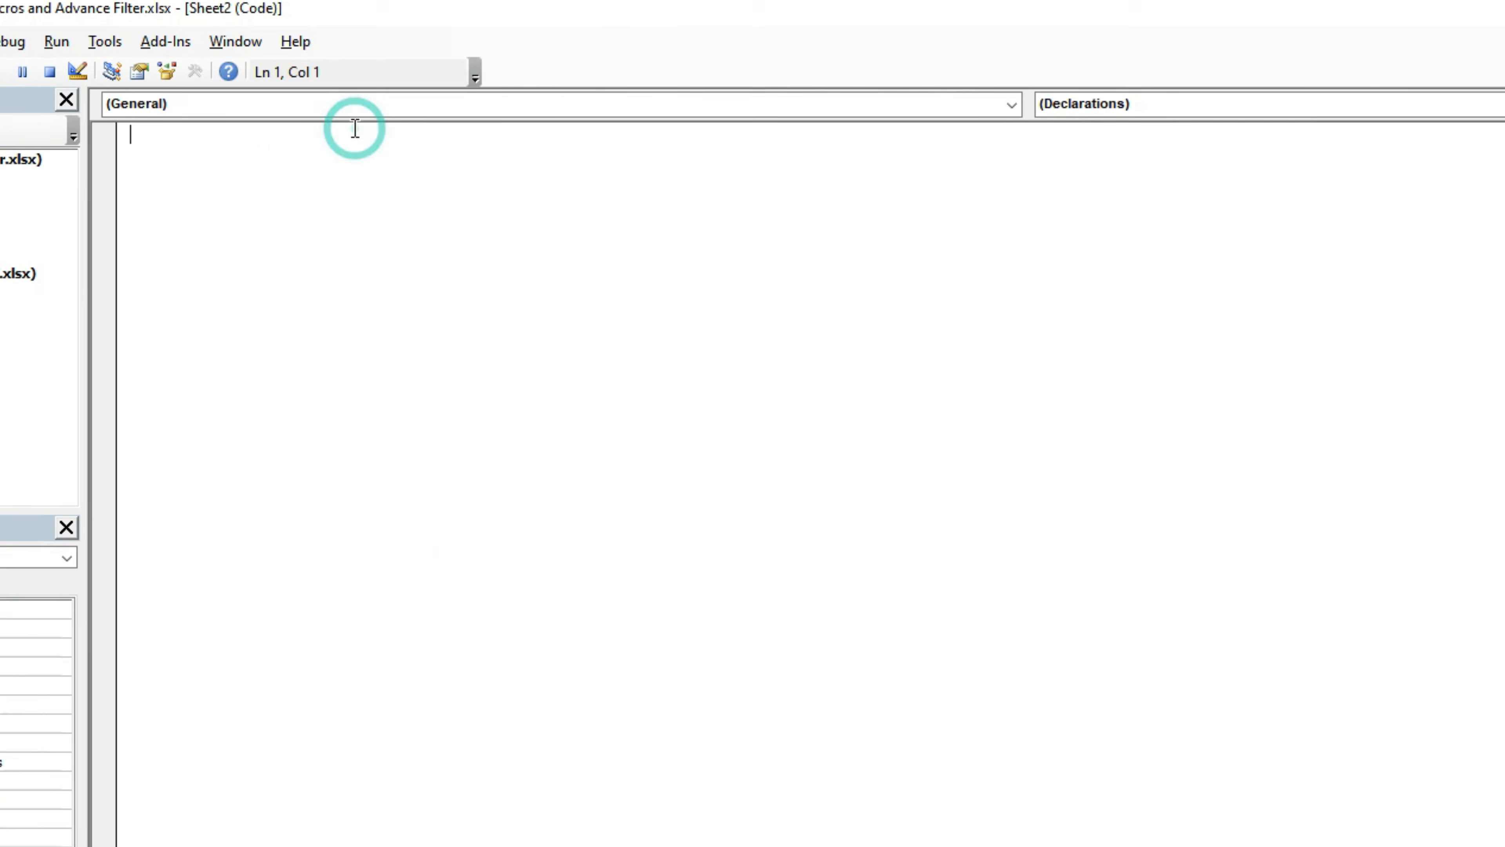
{"action": "left_click", "coordinate": [1011, 105]}
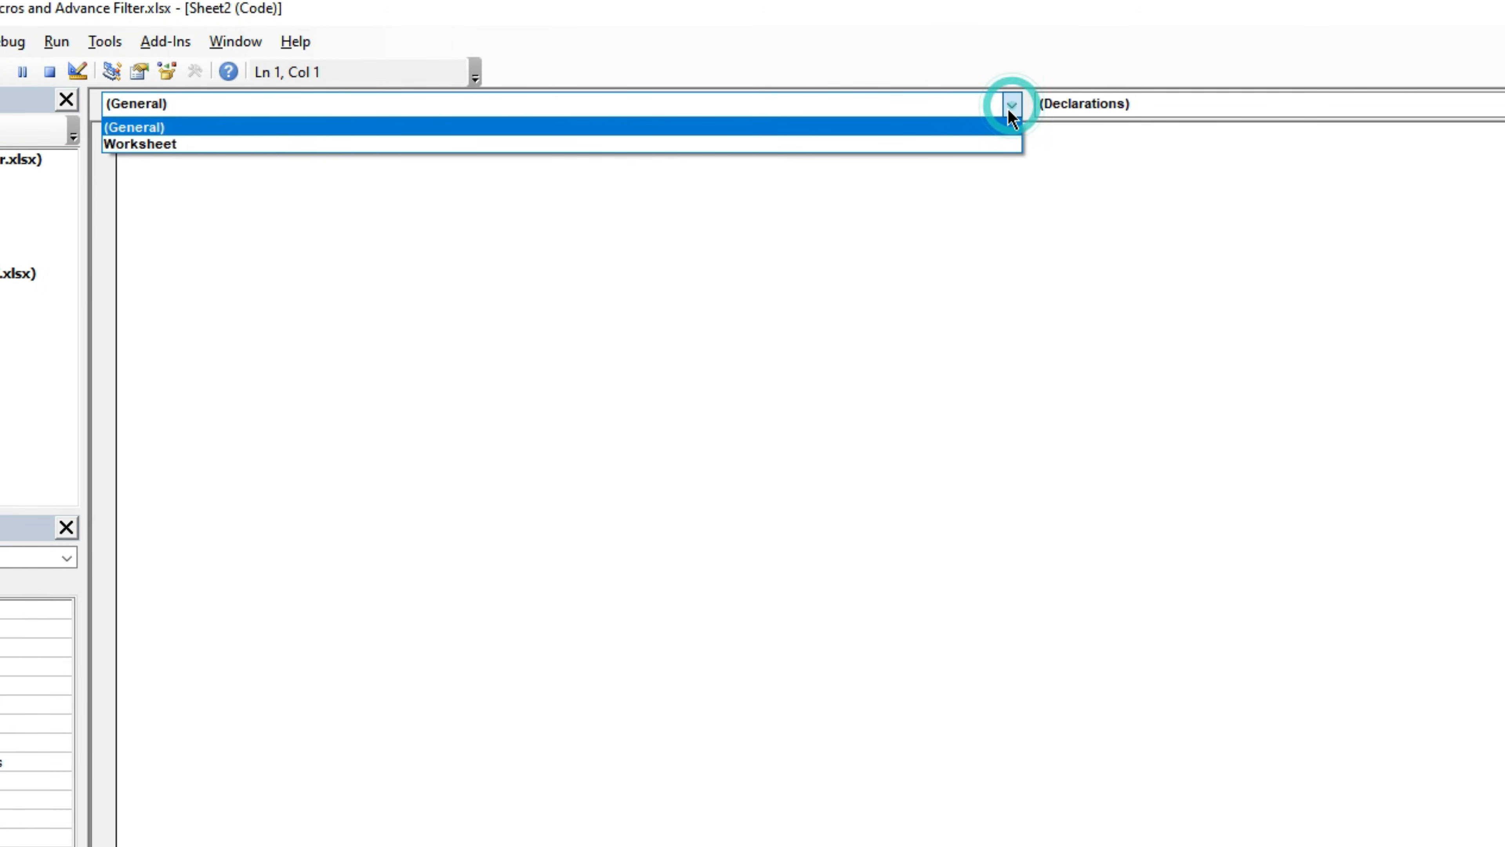
{"action": "left_click", "coordinate": [165, 145]}
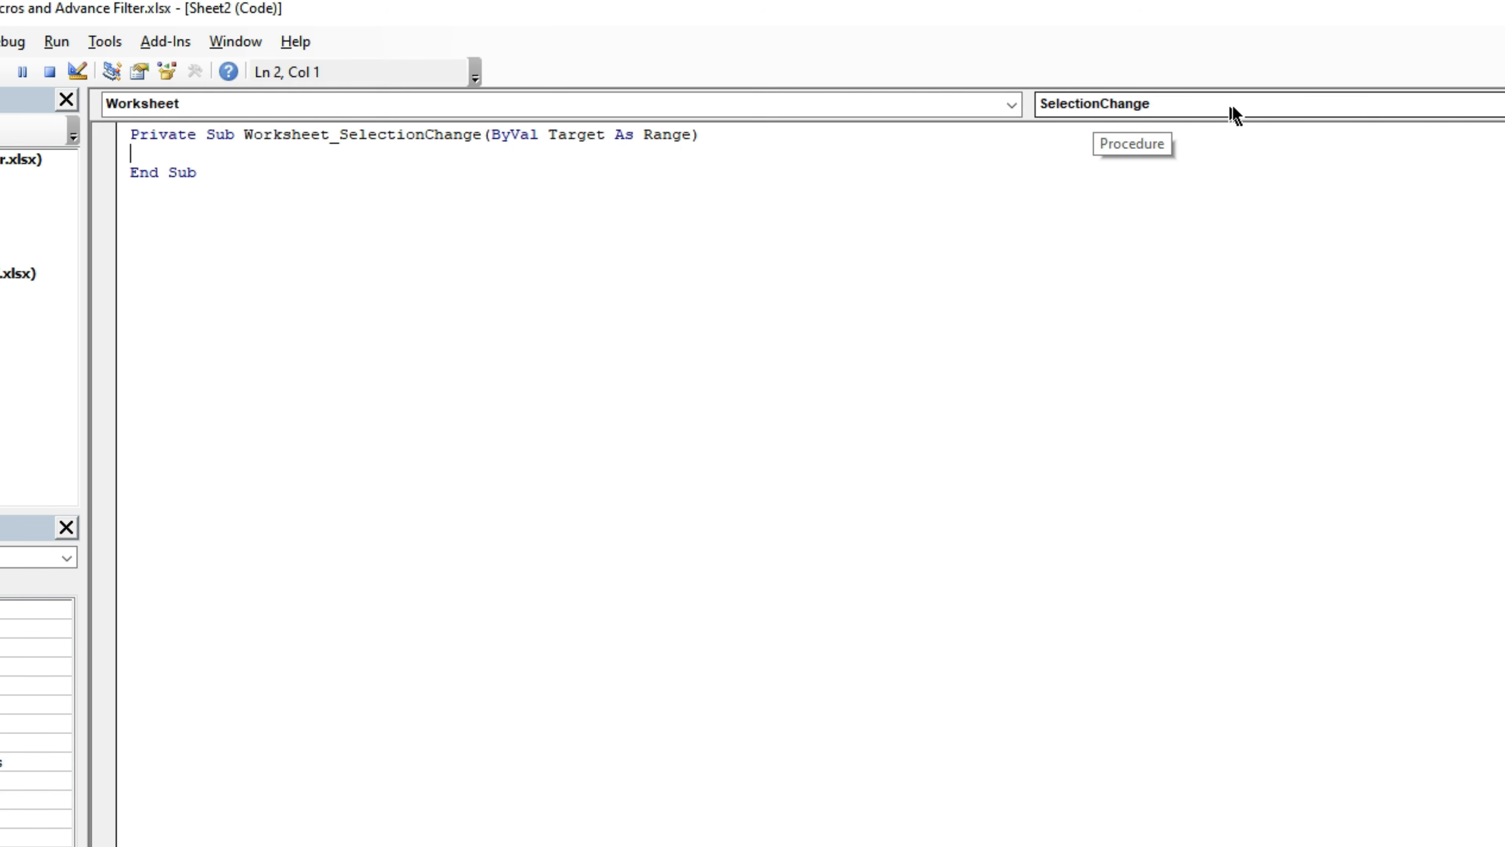
{"action": "left_click", "coordinate": [1304, 104]}
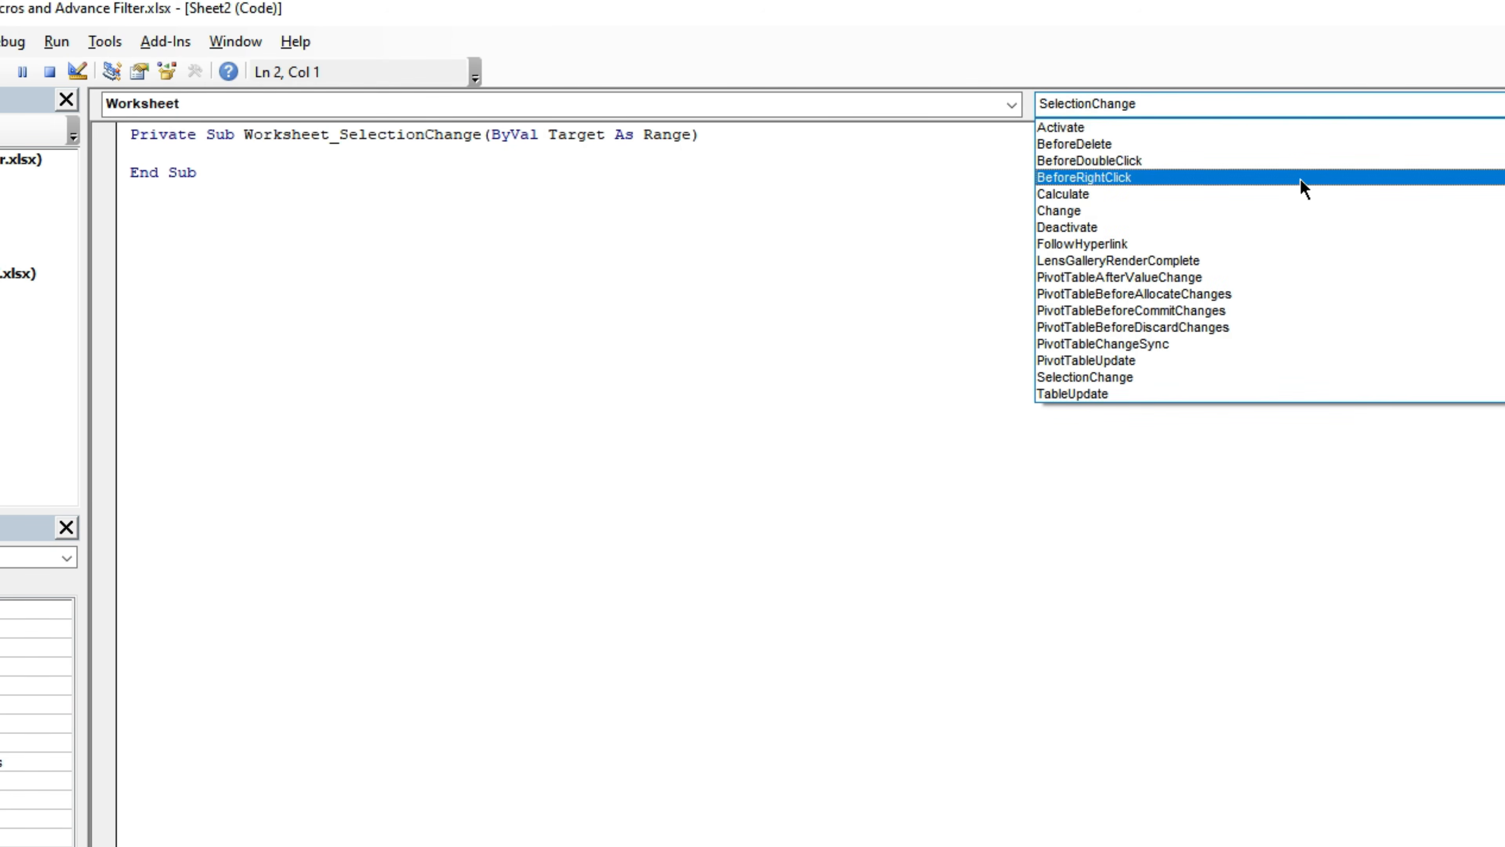
{"action": "left_click", "coordinate": [1167, 126]}
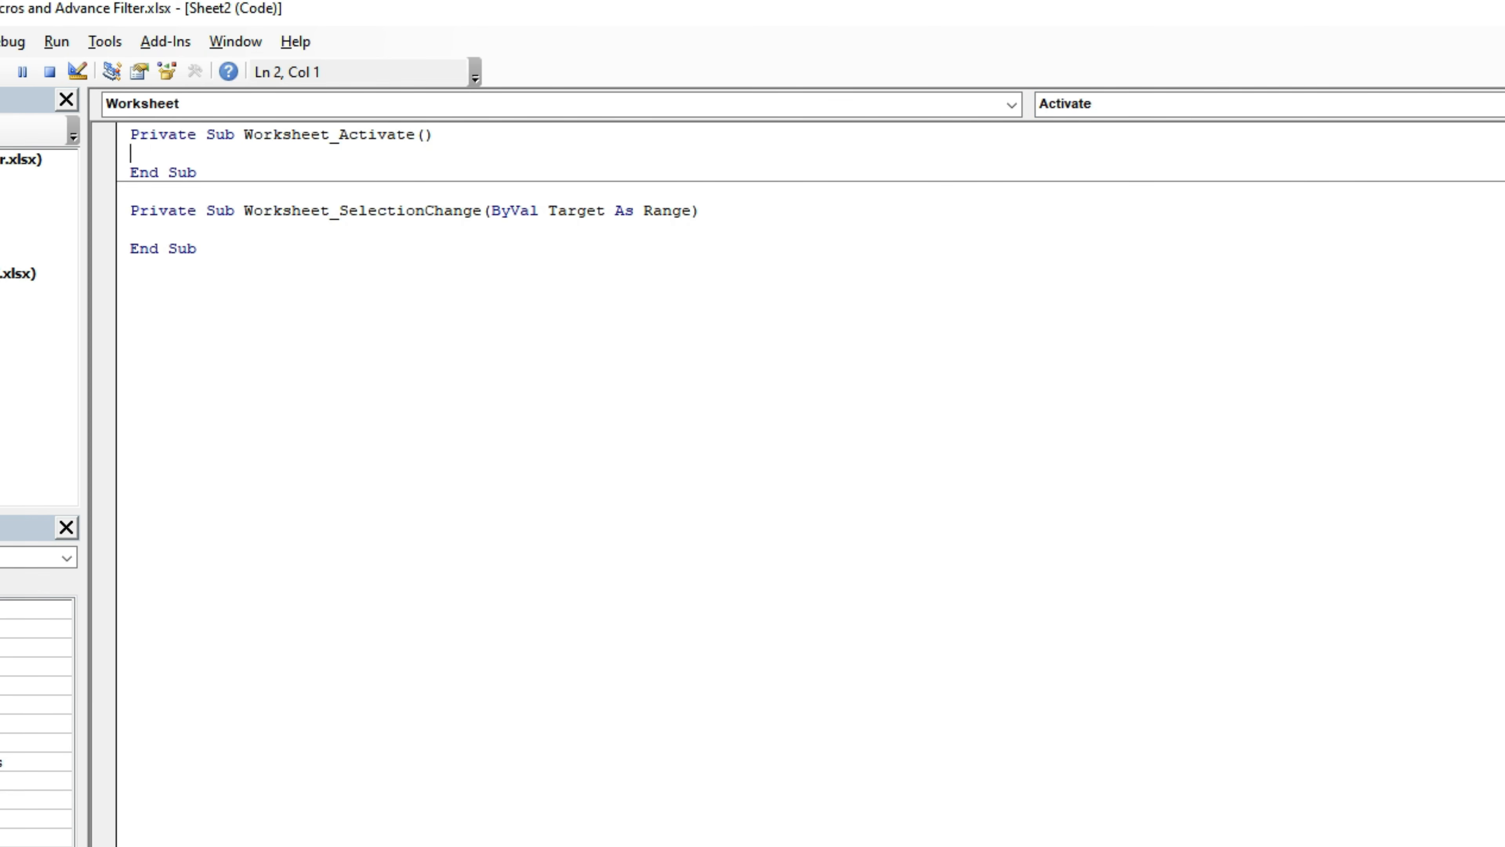
Add the statement call Macro2 to the Worksheet_Activate procedure and return to the worksheet.
{"action": "type", "text": "call "}
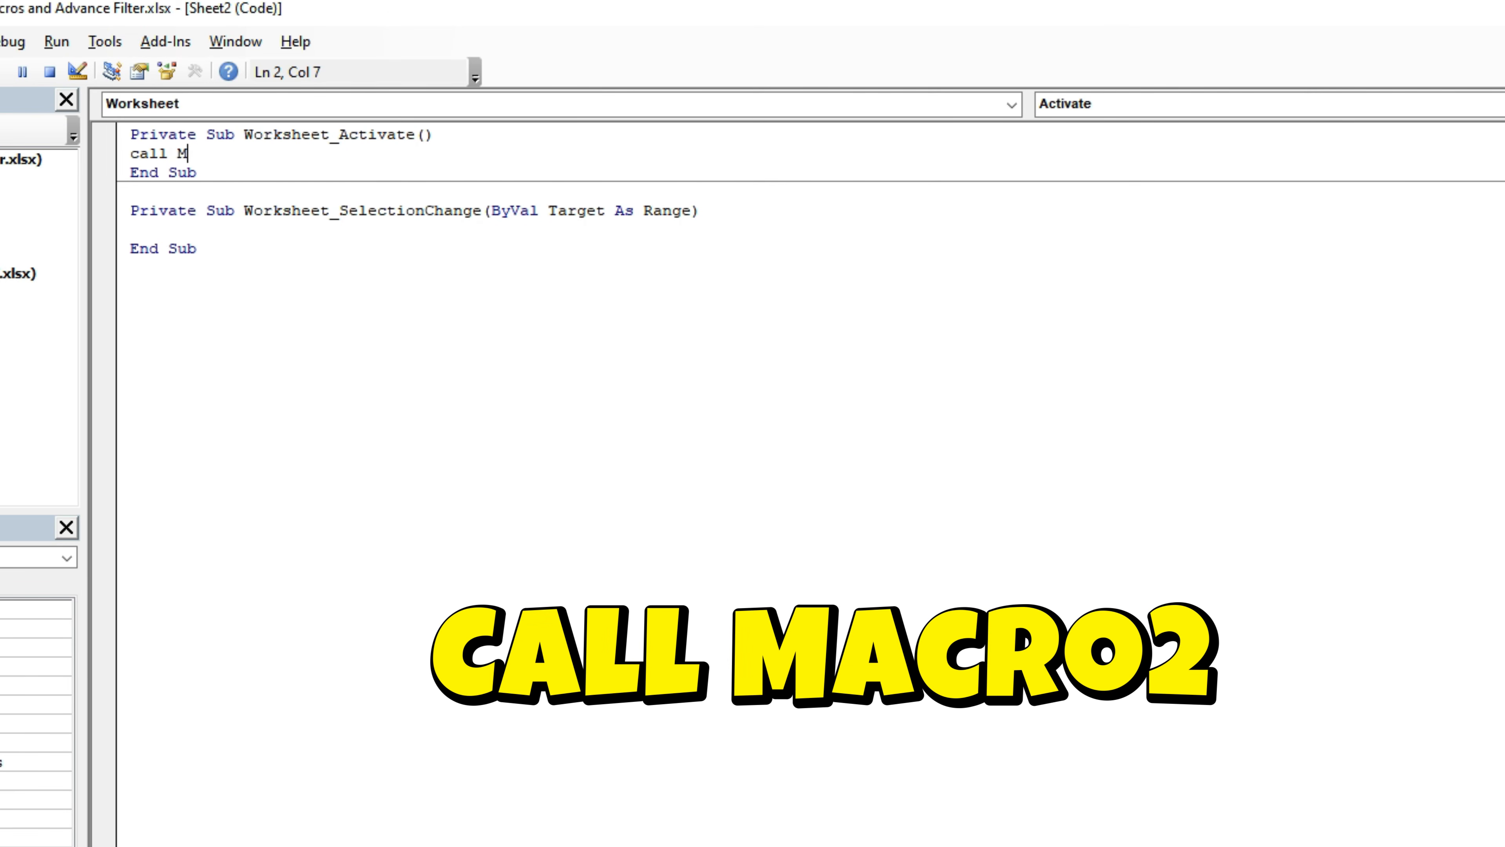
{"action": "type", "text": "Macro2"}
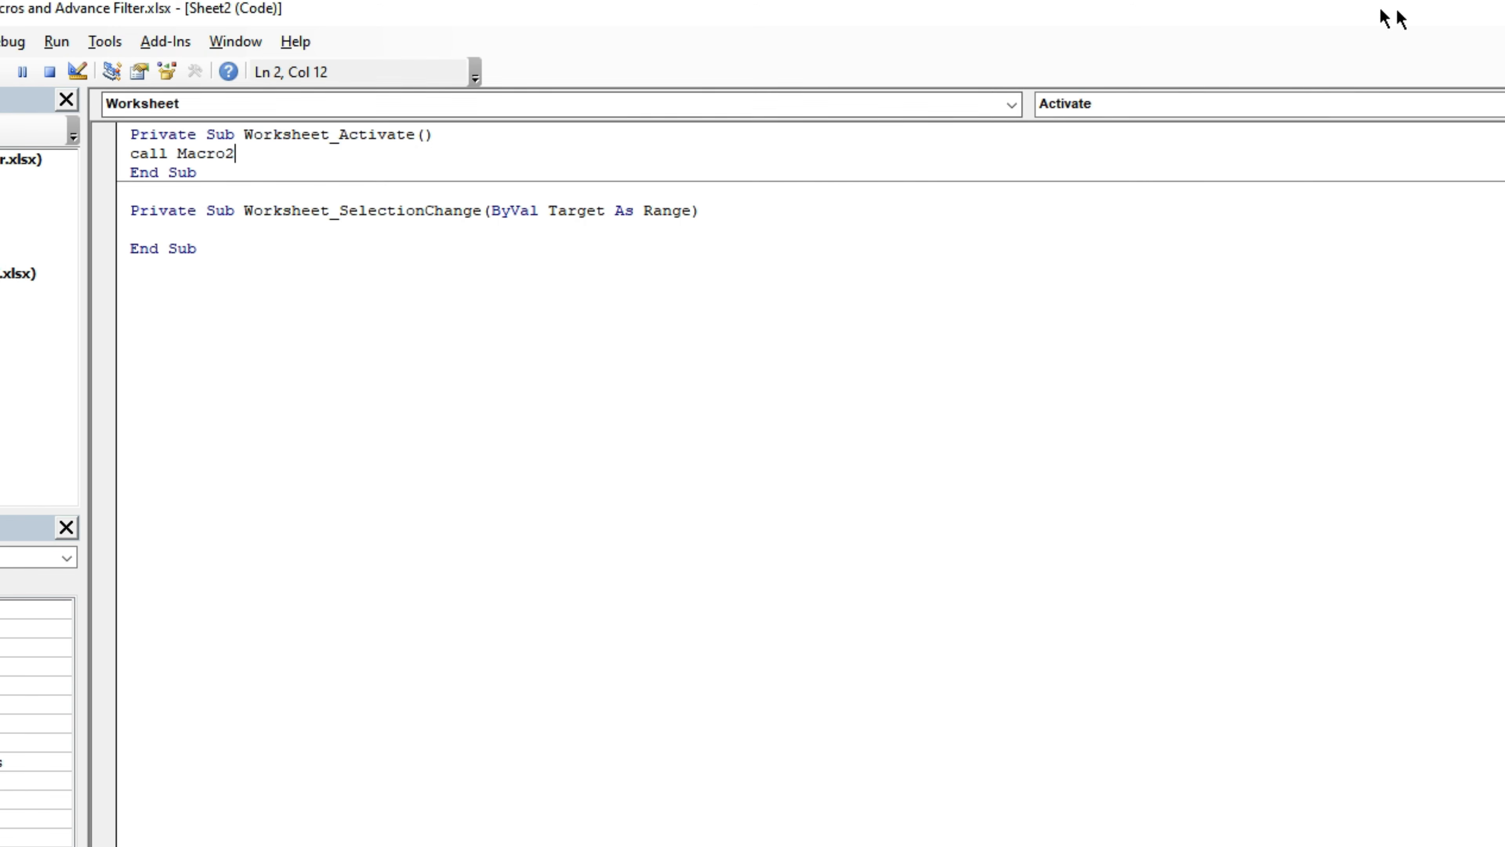
{"action": "left_click", "coordinate": [1499, 7]}
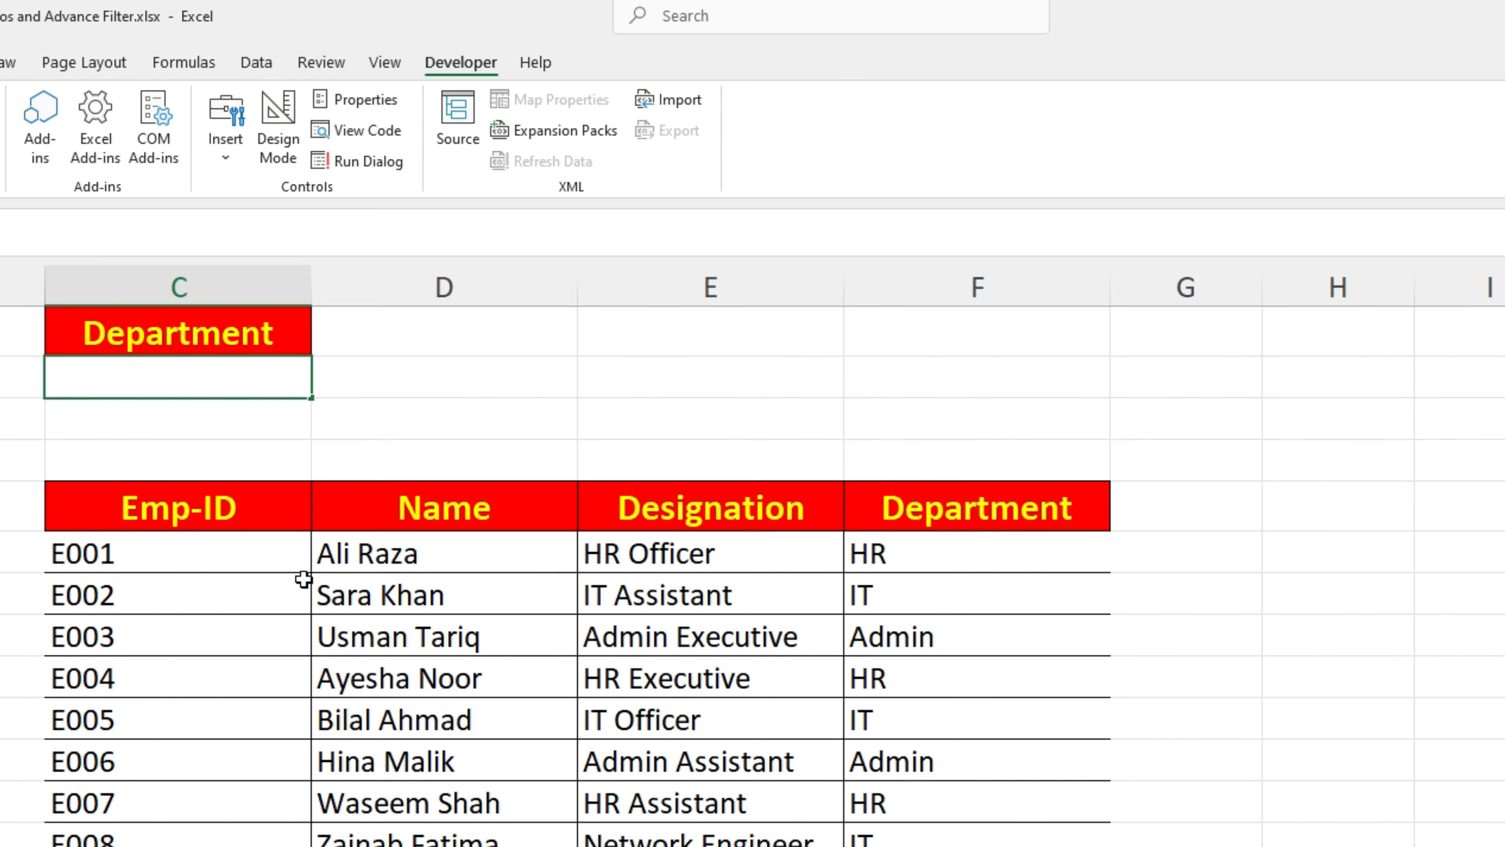
Enter HR in criteria cell C2, then switch to Sheet1 and back to Sheet3 to trigger the filter and check the list.
{"action": "type", "text": "HR"}
{"action": "key", "text": "Return"}
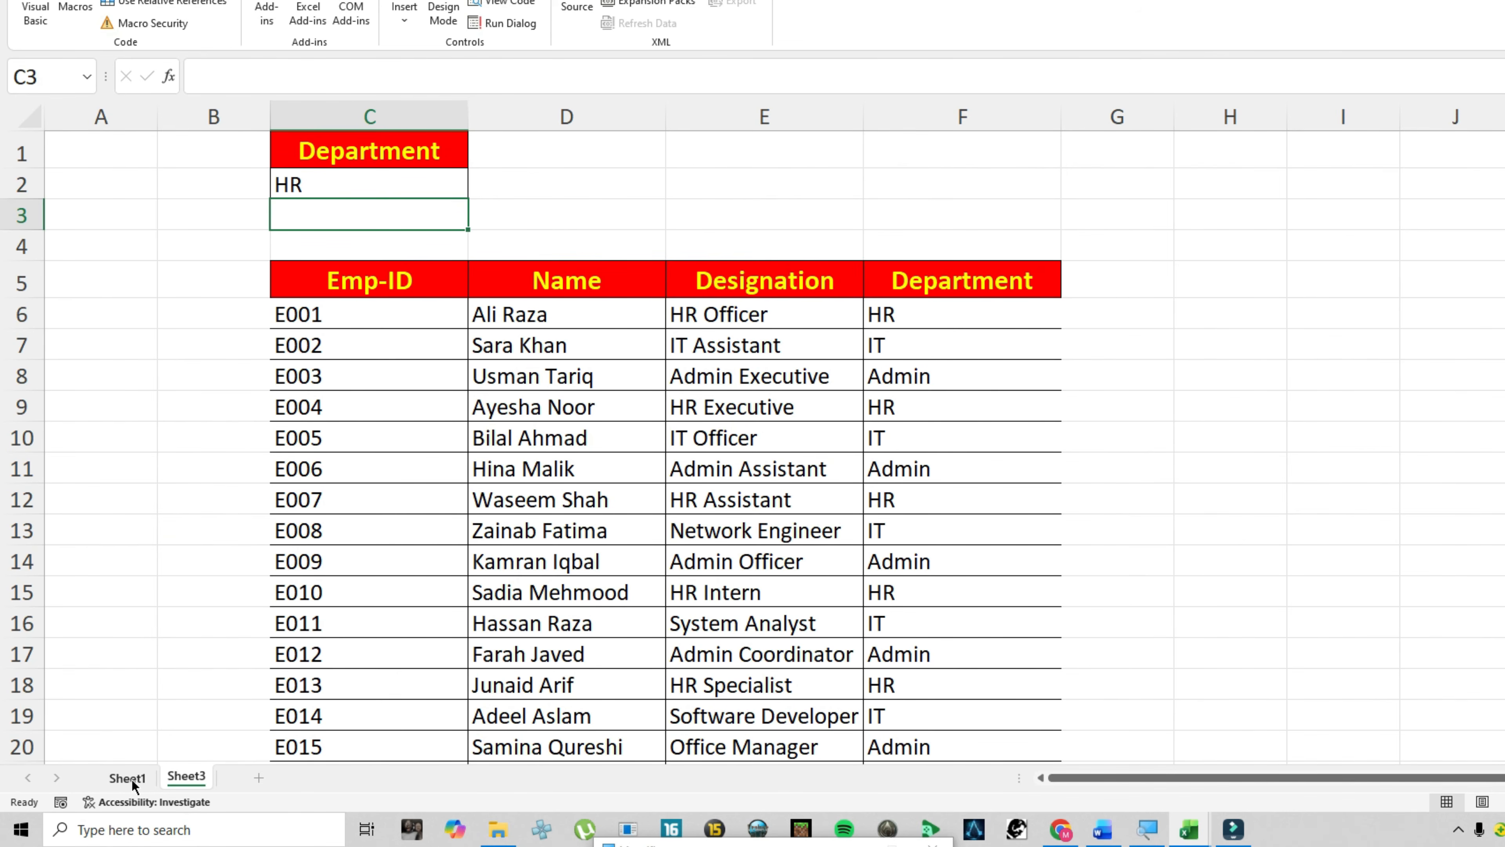
{"action": "left_click", "coordinate": [132, 779]}
{"action": "left_click", "coordinate": [168, 779]}
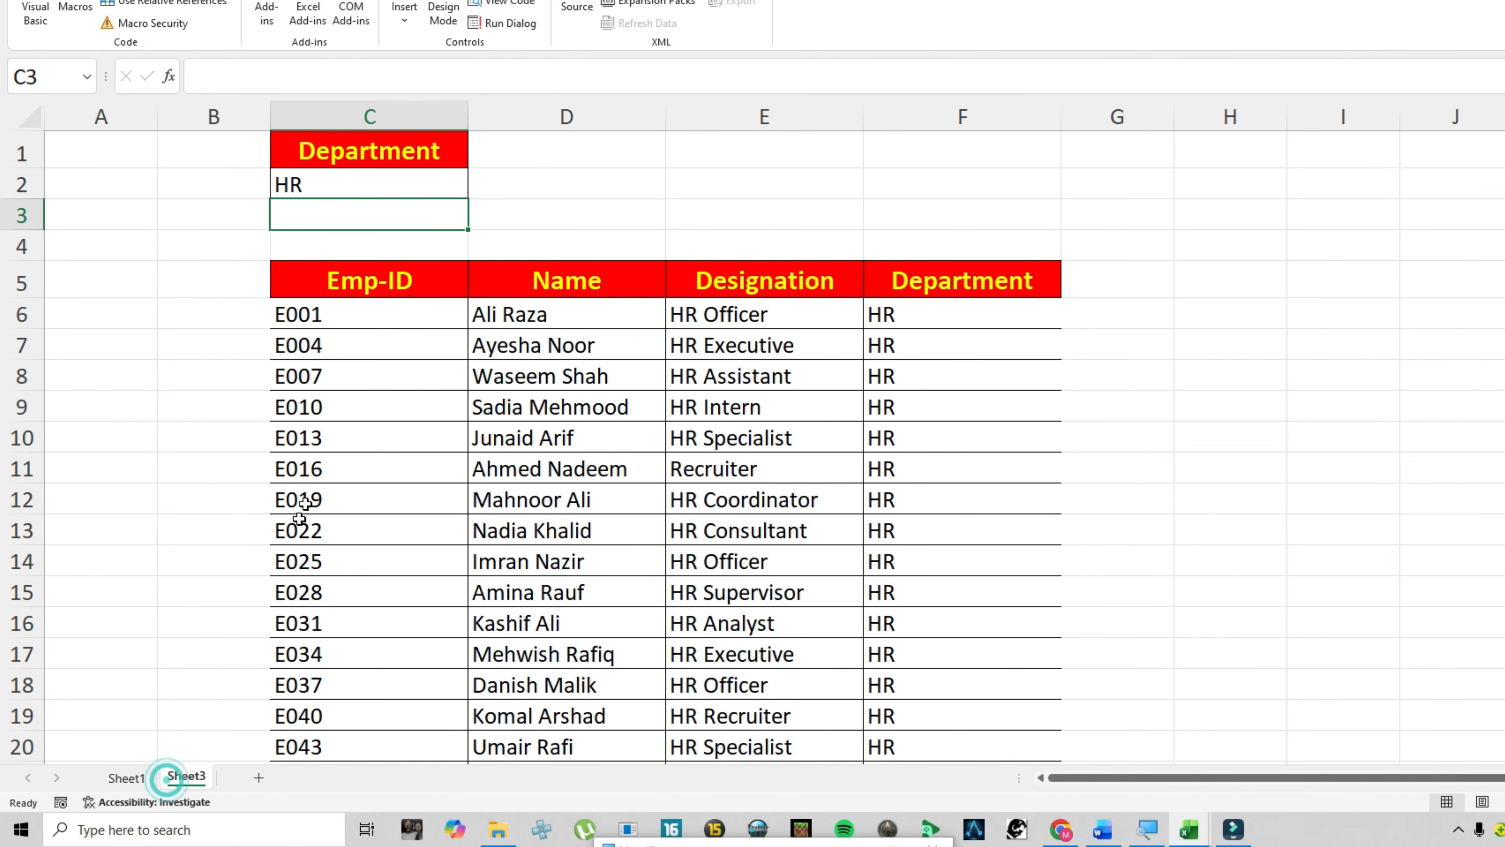
{"action": "scroll", "coordinate": [873, 427], "scroll_direction": "down", "scroll_amount": 3}
{"action": "scroll", "coordinate": [880, 474], "scroll_direction": "up", "scroll_amount": 3}
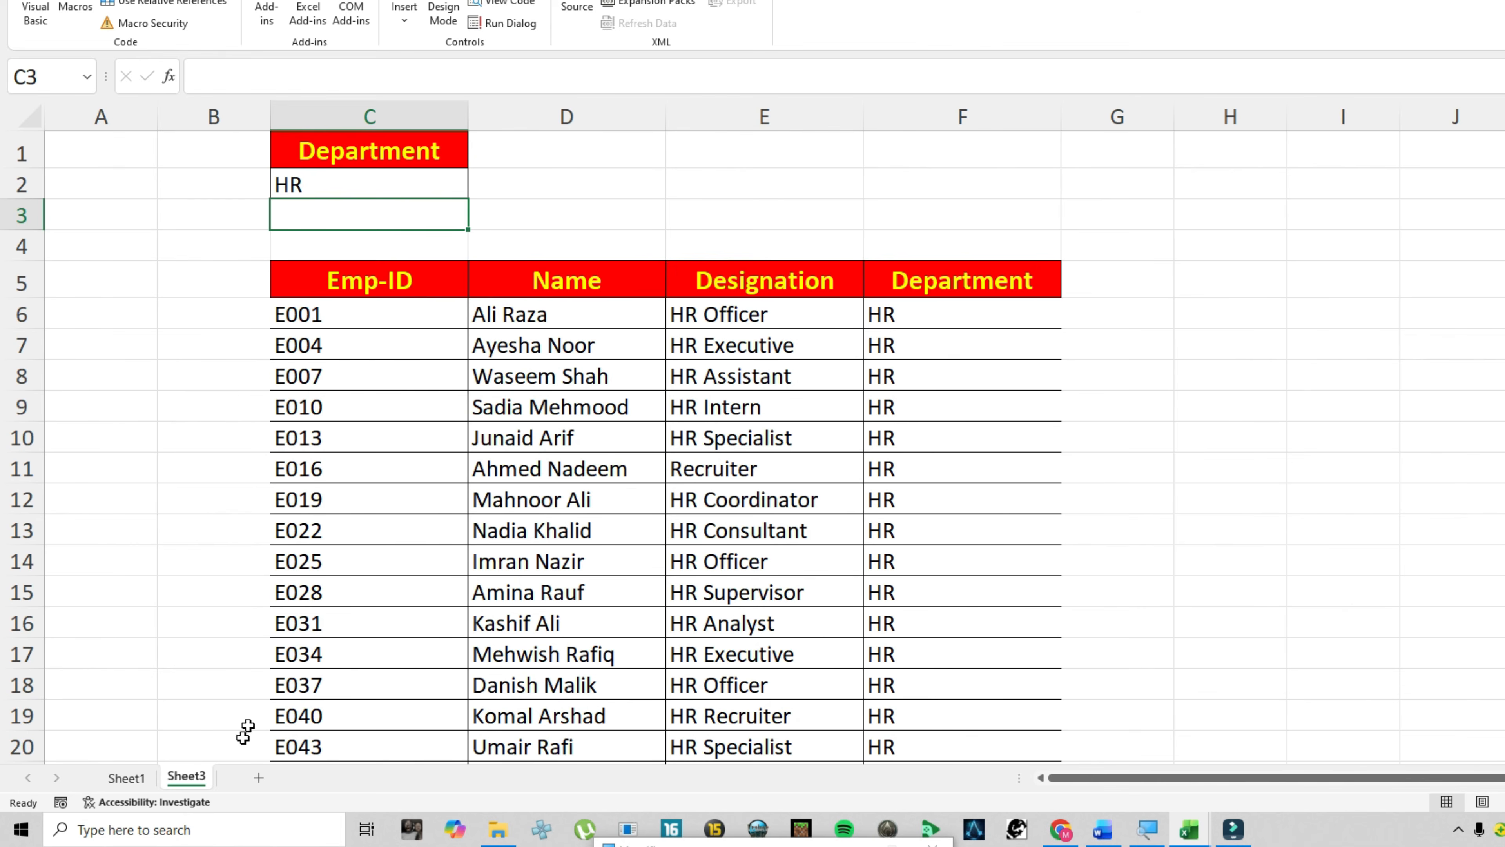
Rename Sheet3 as HR.
{"action": "double_click", "coordinate": [186, 777]}
{"action": "type", "text": "HR"}
{"action": "left_click", "coordinate": [354, 591]}
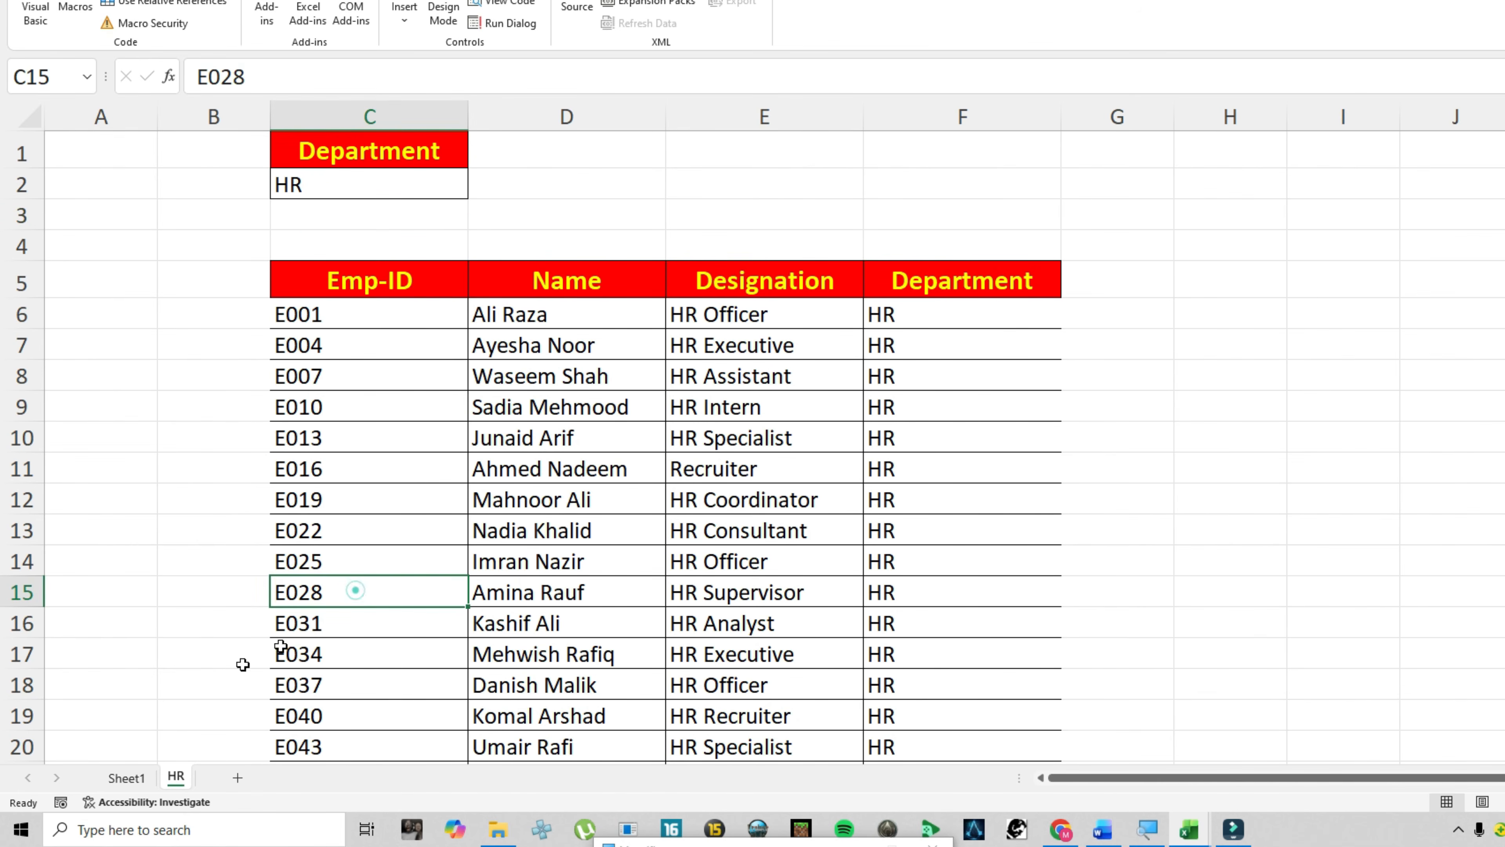
Duplicate the HR sheet as IT and duplicate the IT sheet as Admin, placing the copies after HR.
{"action": "left_click_drag", "start_coordinate": [178, 777], "coordinate": [220, 767]}
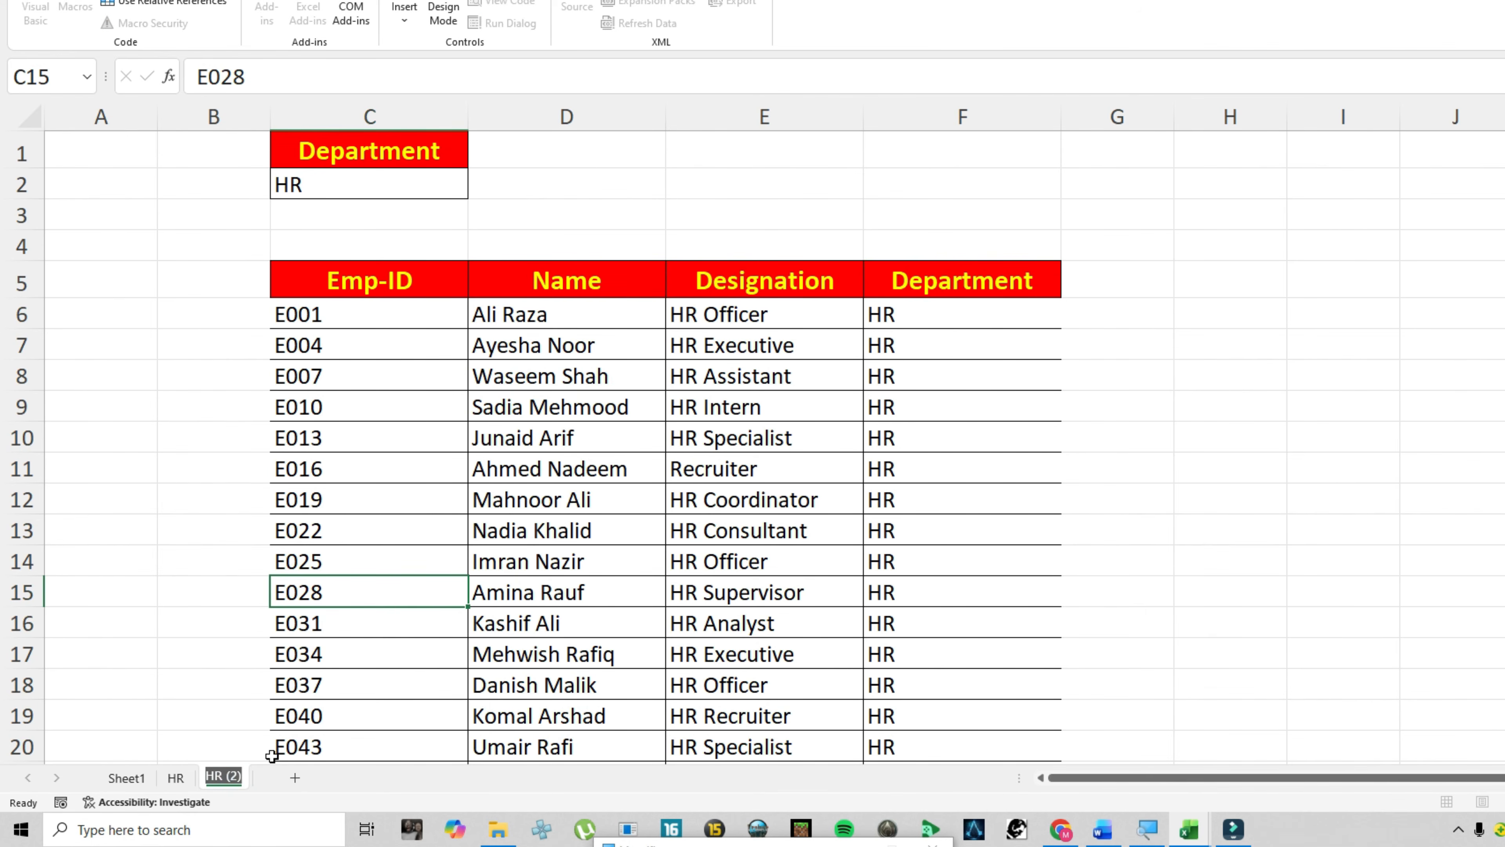
{"action": "type", "text": "IT"}
{"action": "left_click", "coordinate": [264, 723]}
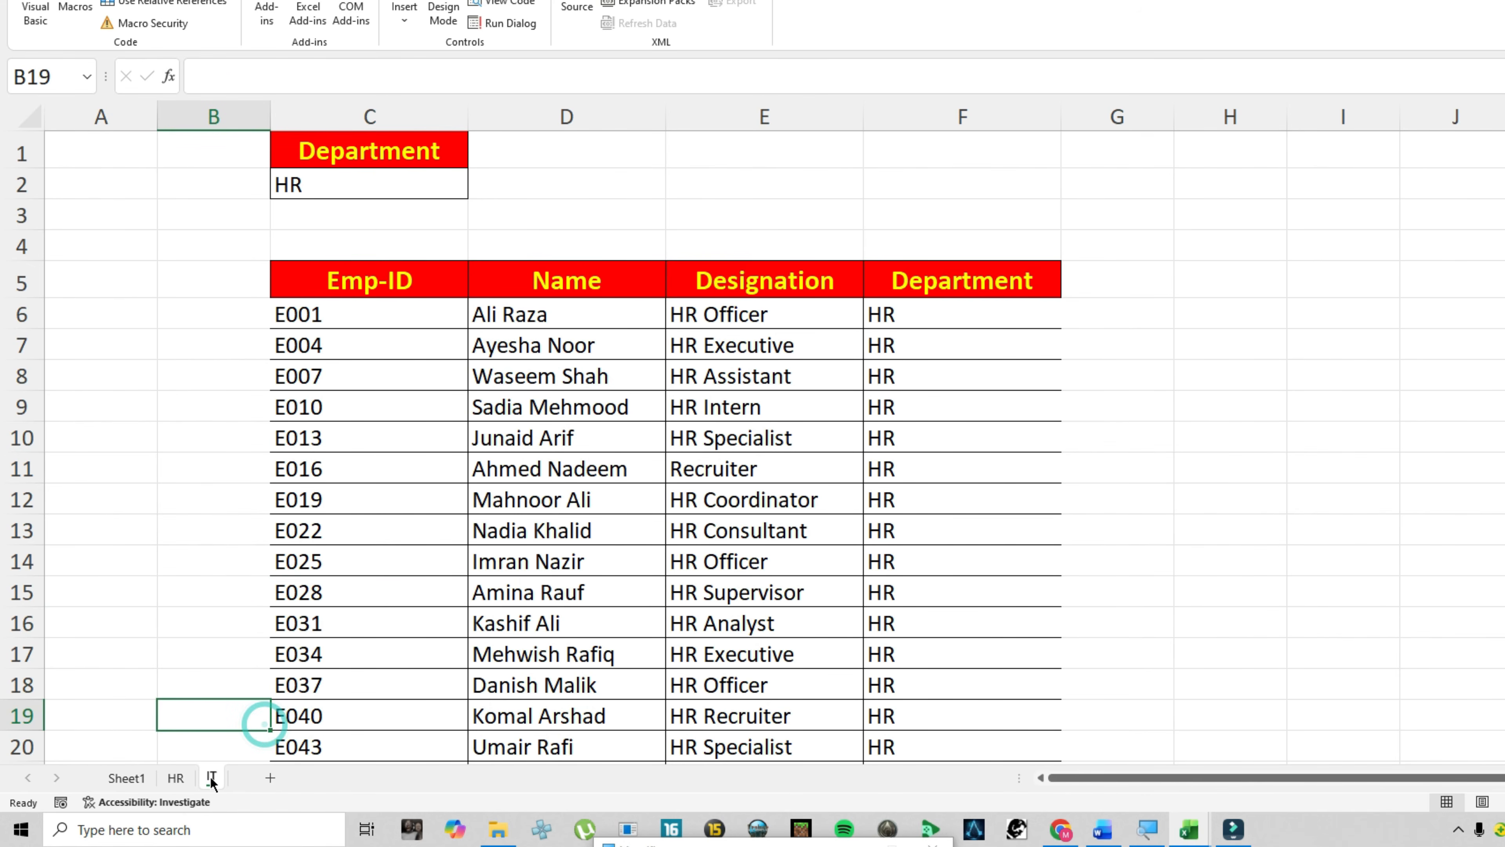
{"action": "left_click_drag", "start_coordinate": [212, 779], "coordinate": [252, 780]}
{"action": "double_click", "coordinate": [254, 779]}
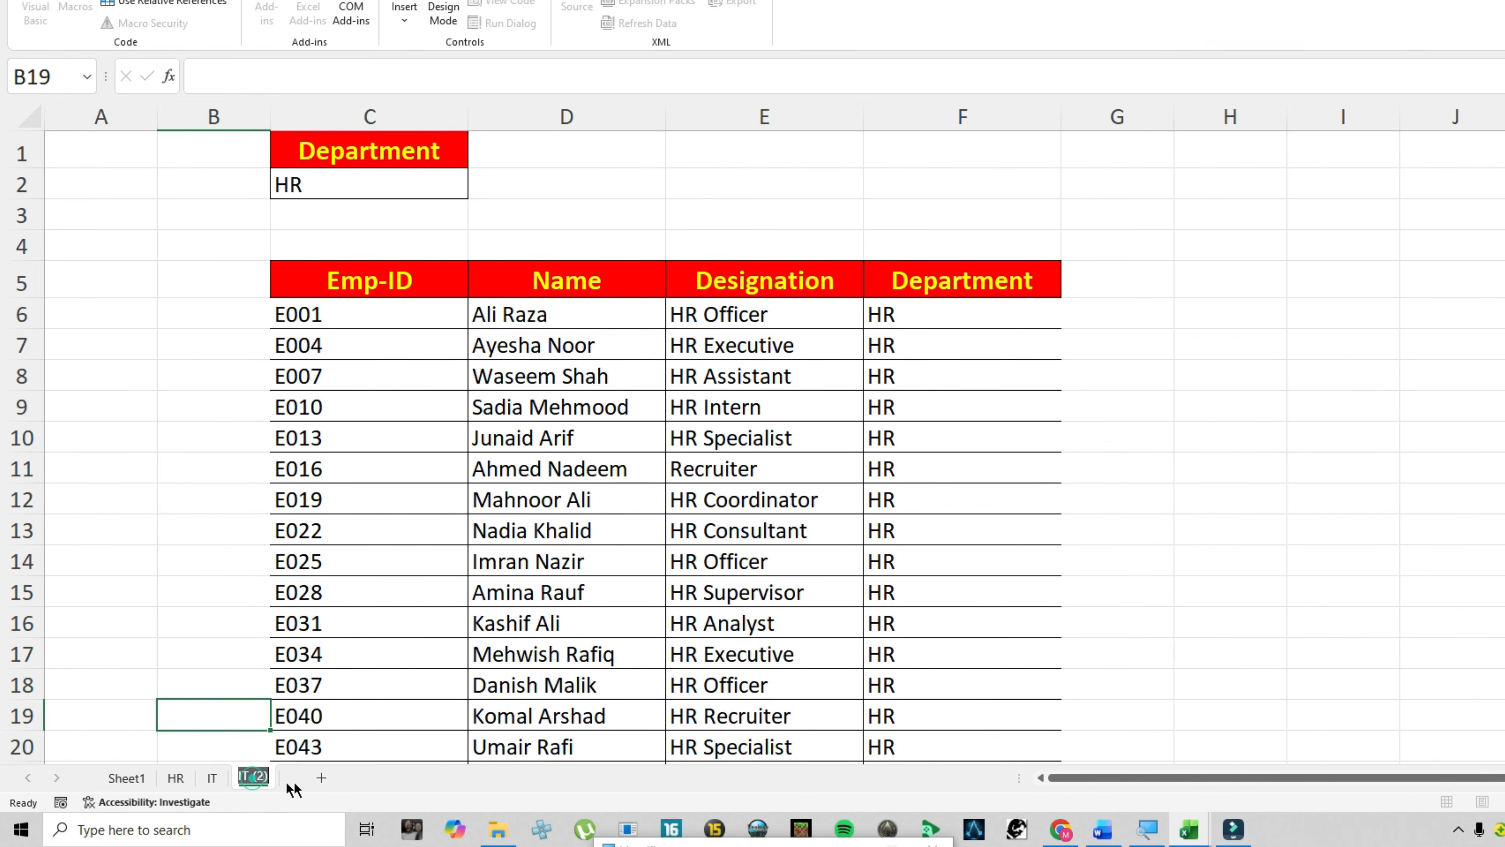
{"action": "type", "text": "Admin"}
{"action": "left_click", "coordinate": [545, 468]}
Set criteria cell C2 to IT on the IT sheet and Admin on the Admin sheet, and reactivate both sheets to refresh their lists.
{"action": "left_click", "coordinate": [211, 778]}
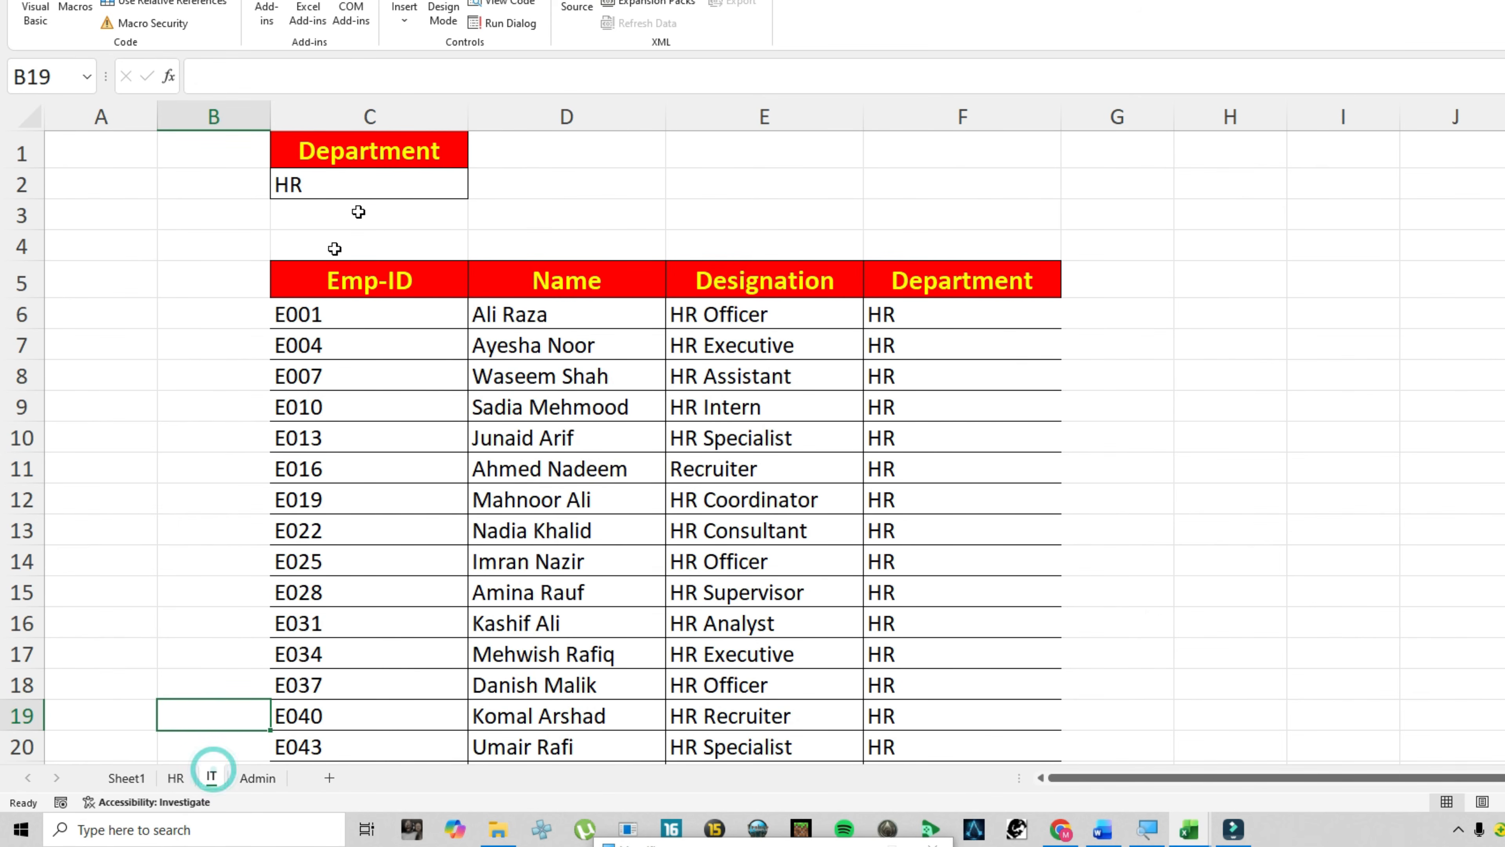
{"action": "left_click", "coordinate": [302, 181]}
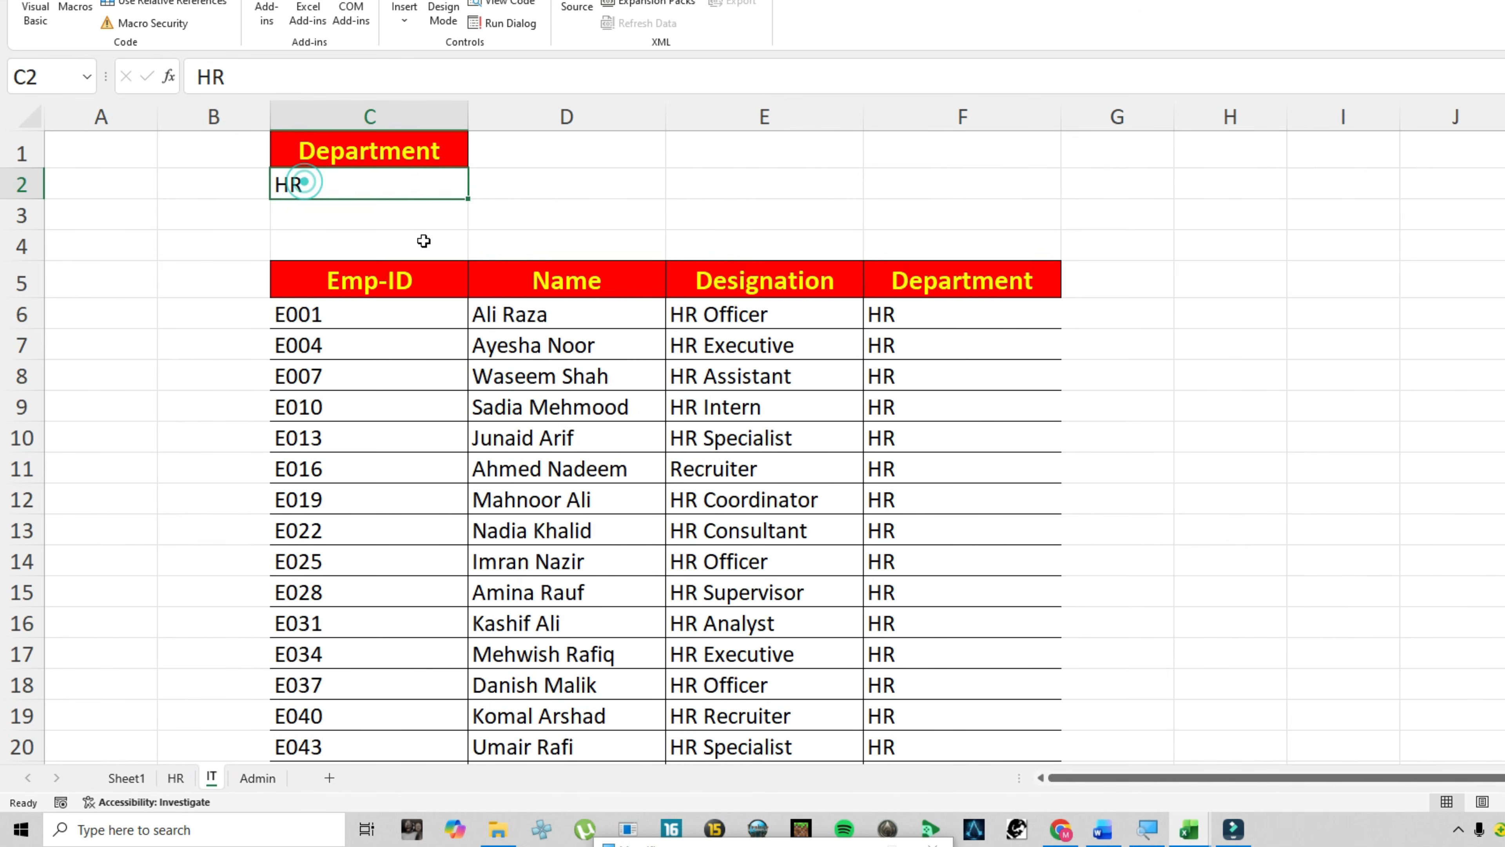
{"action": "type", "text": "IT"}
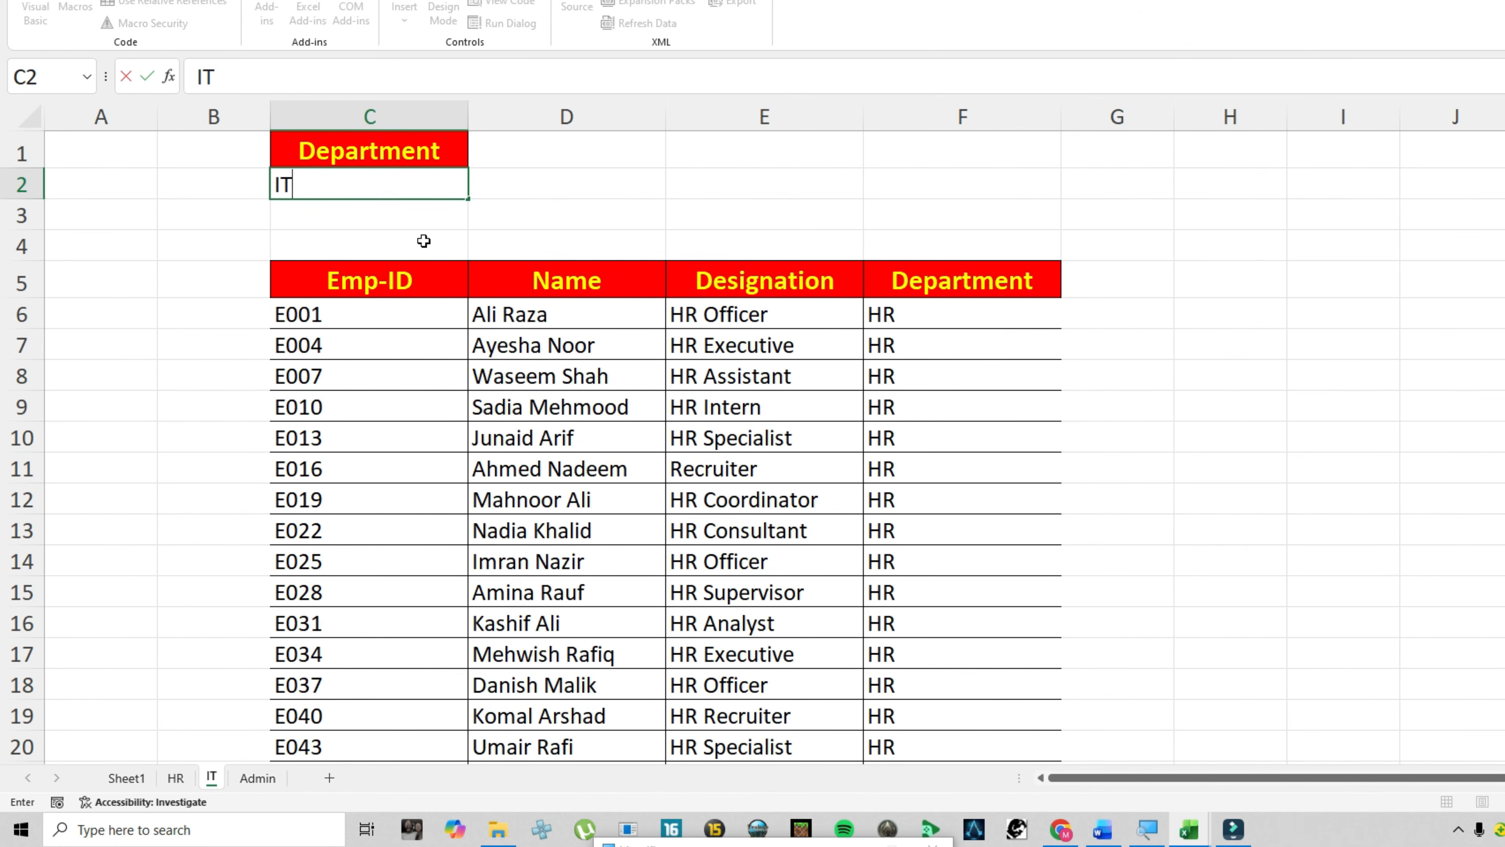
{"action": "key", "text": "Return"}
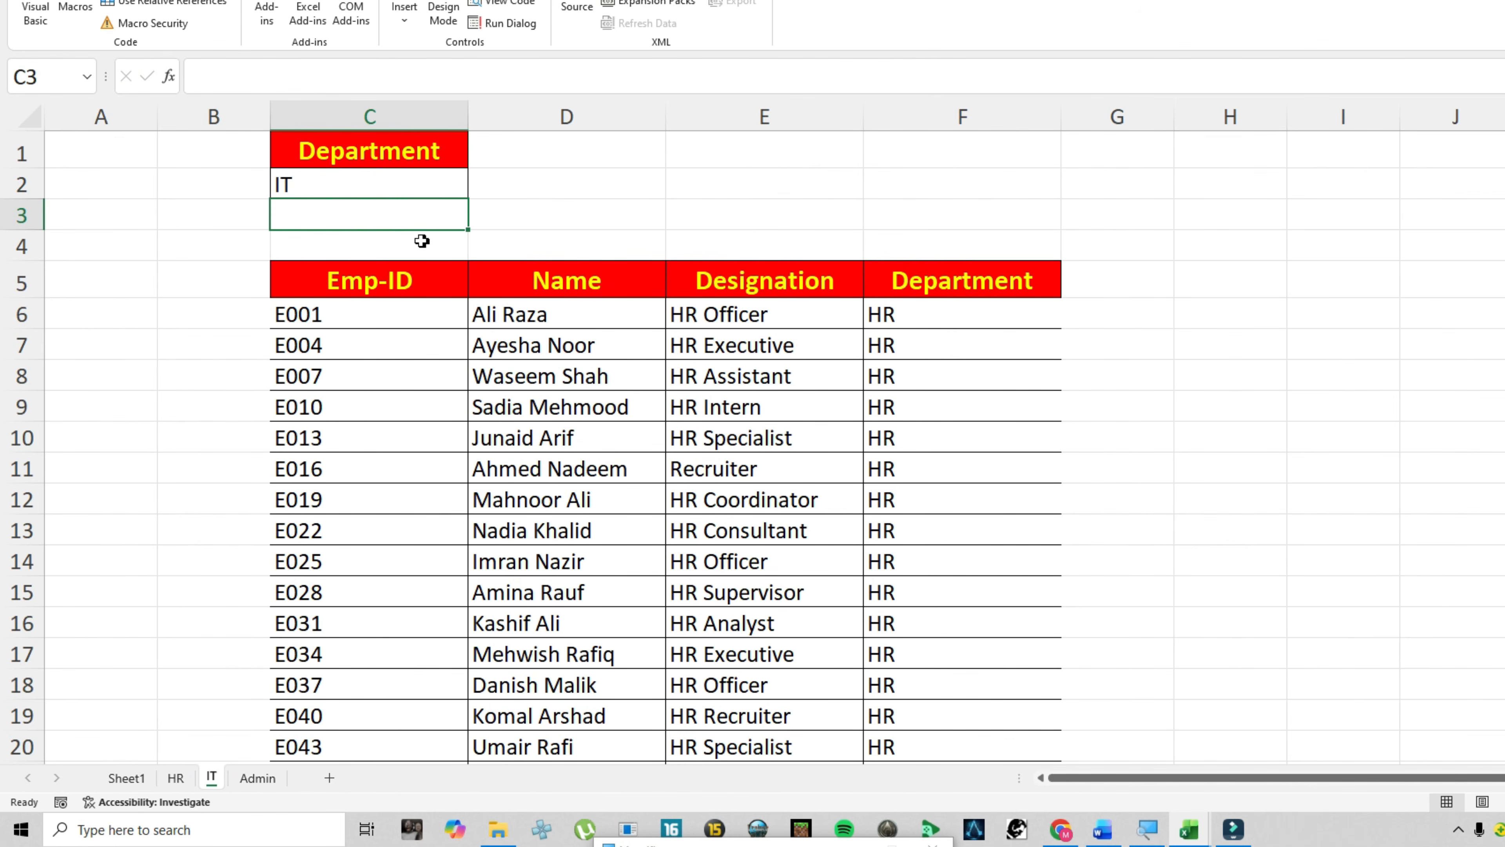
{"action": "left_click", "coordinate": [243, 778]}
{"action": "left_click", "coordinate": [340, 184]}
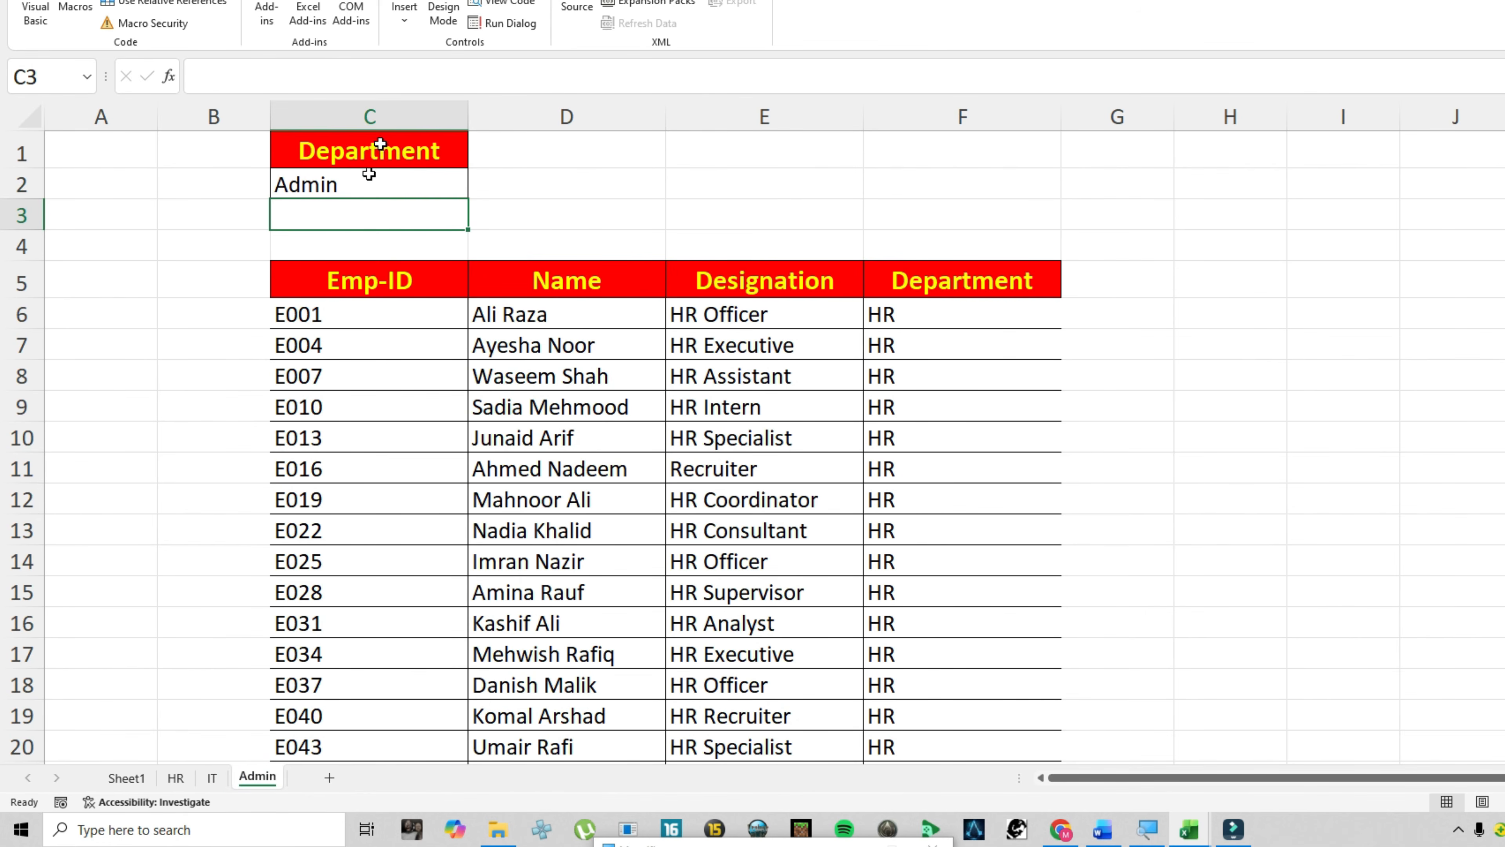
{"action": "left_click", "coordinate": [212, 777]}
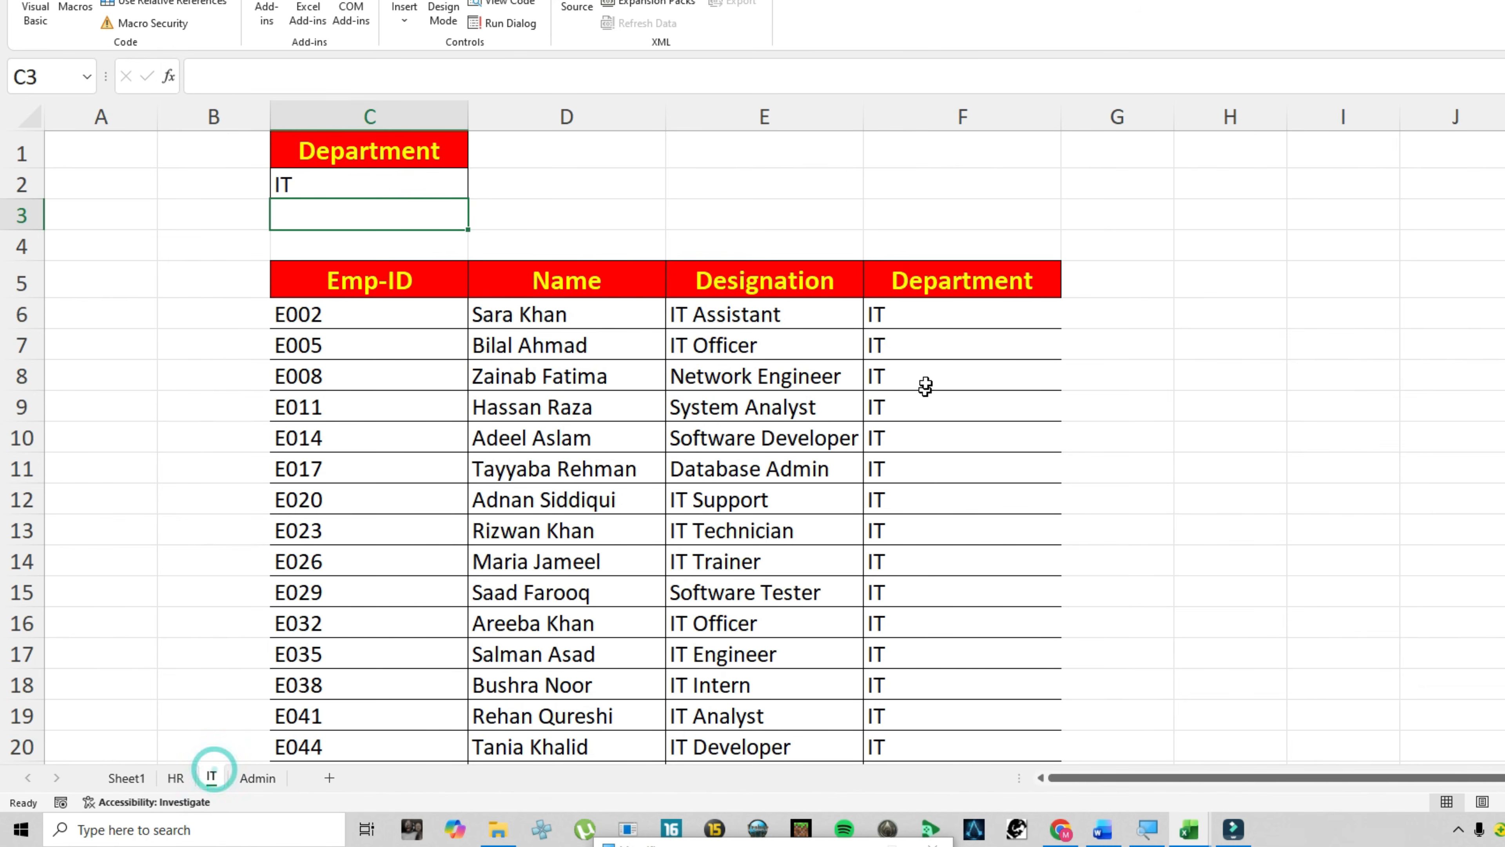
{"action": "left_click", "coordinate": [257, 777]}
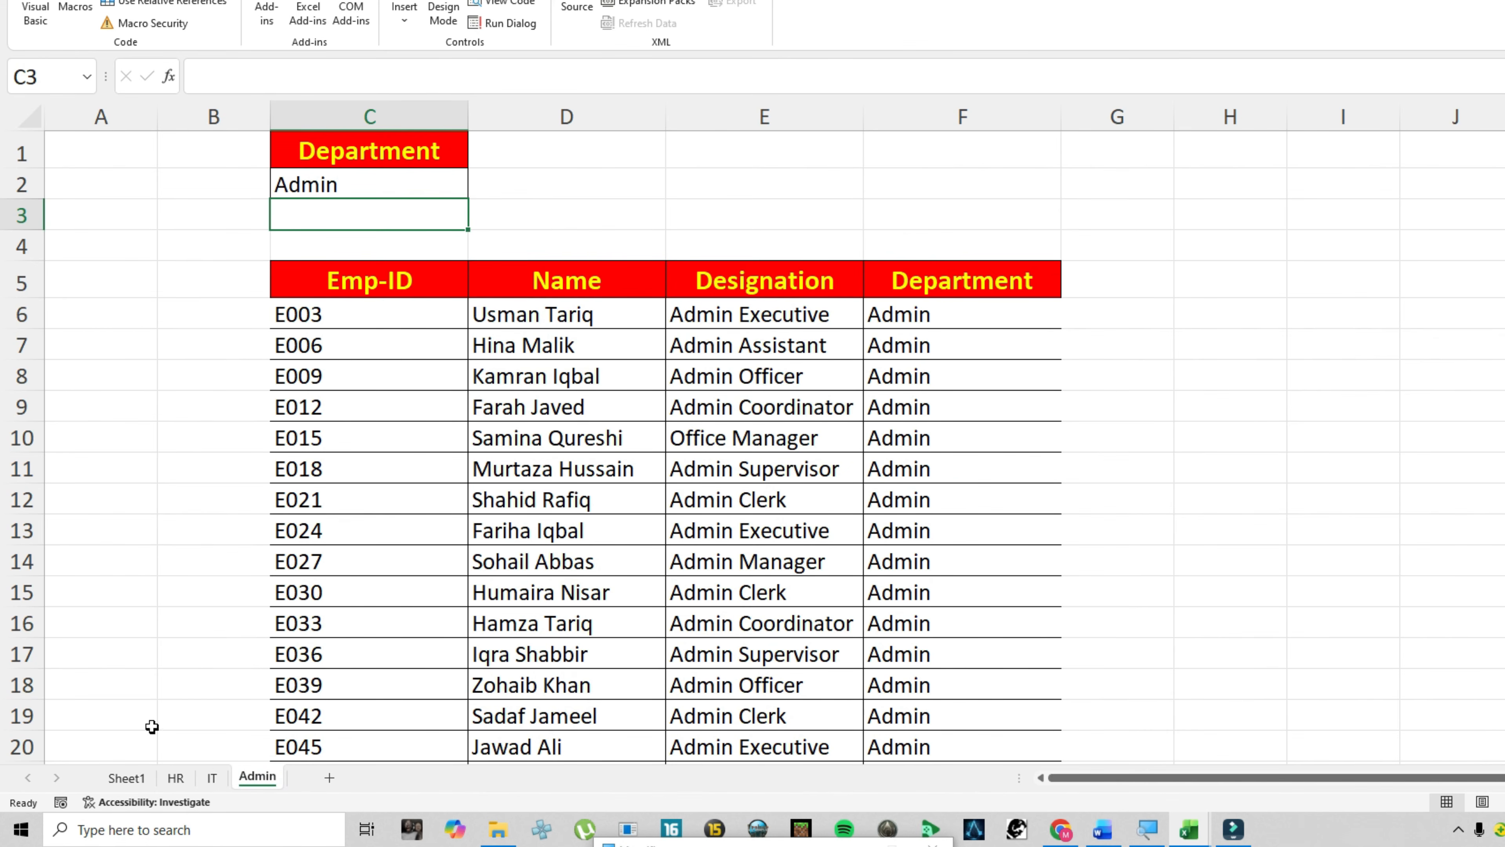
Delete rows 53 to 55, the last three employee records, from the table on Sheet1.
{"action": "left_click", "coordinate": [133, 779]}
{"action": "left_click", "coordinate": [142, 516]}
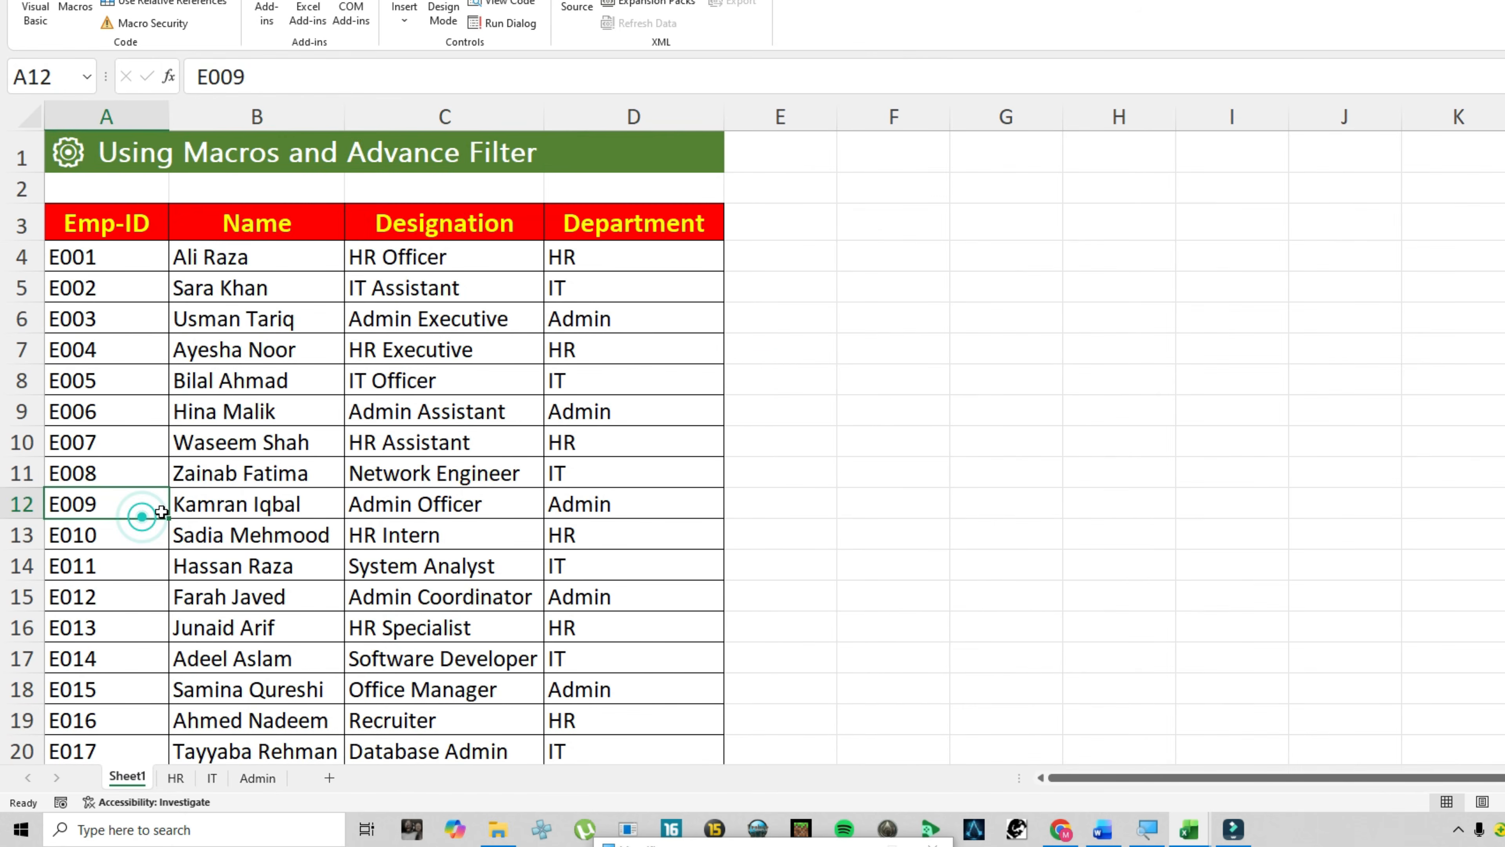
{"action": "key", "text": "ctrl+Down"}
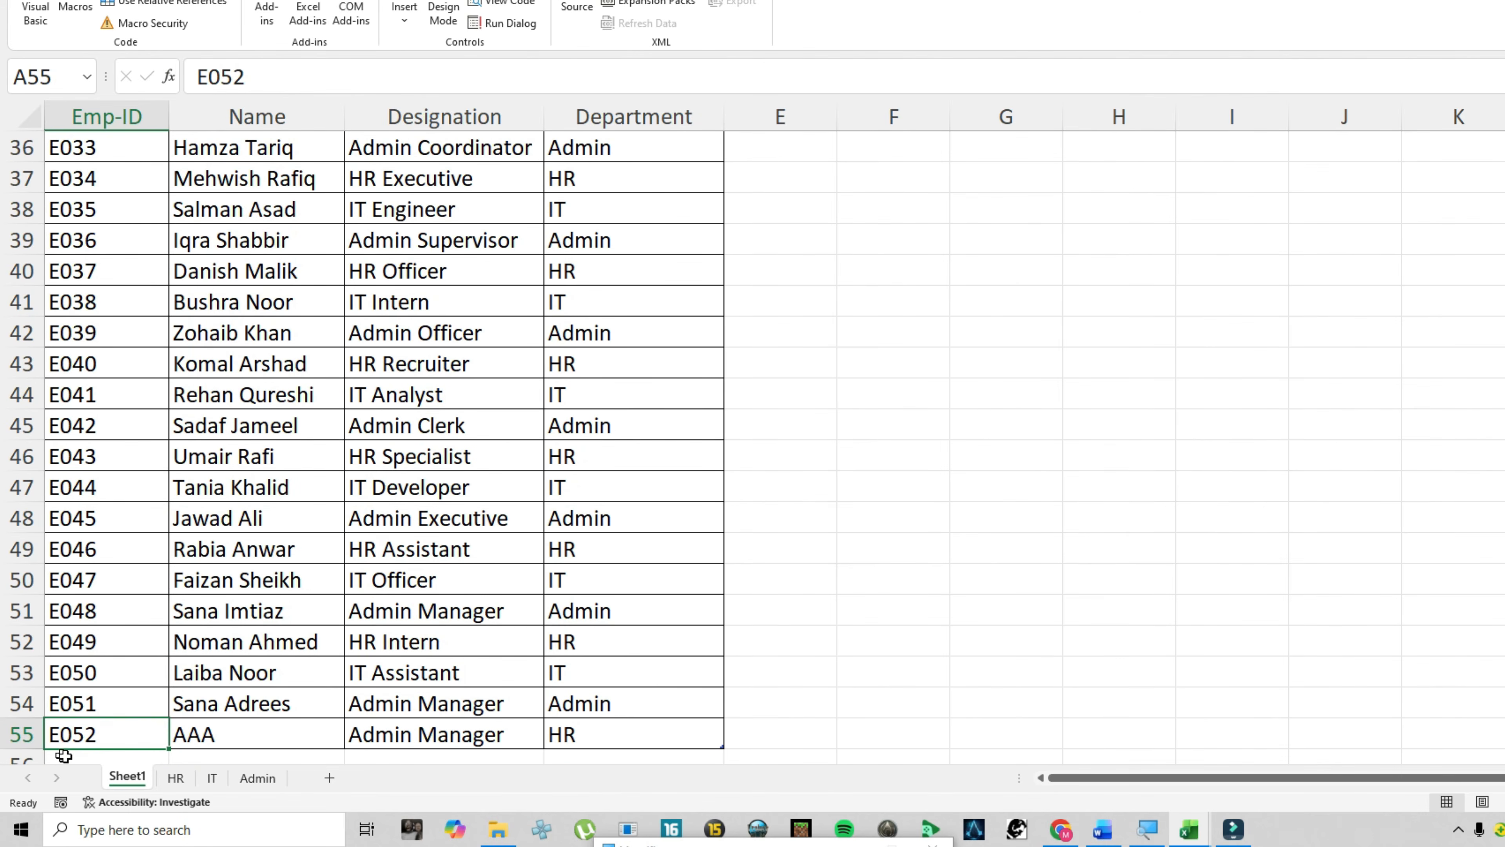
{"action": "left_click_drag", "start_coordinate": [29, 673], "coordinate": [24, 733]}
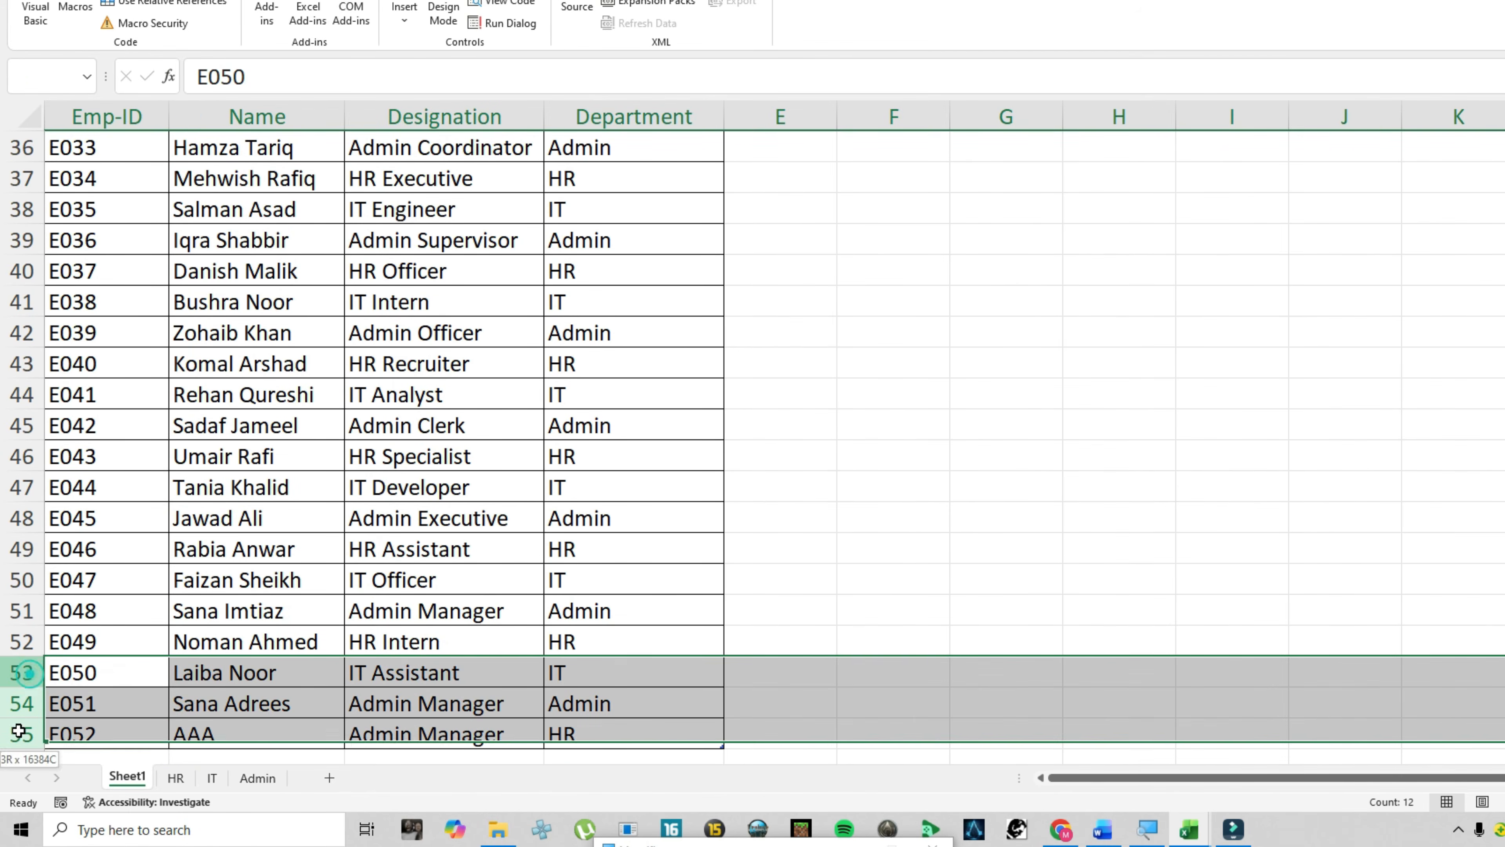
{"action": "right_click", "coordinate": [28, 703]}
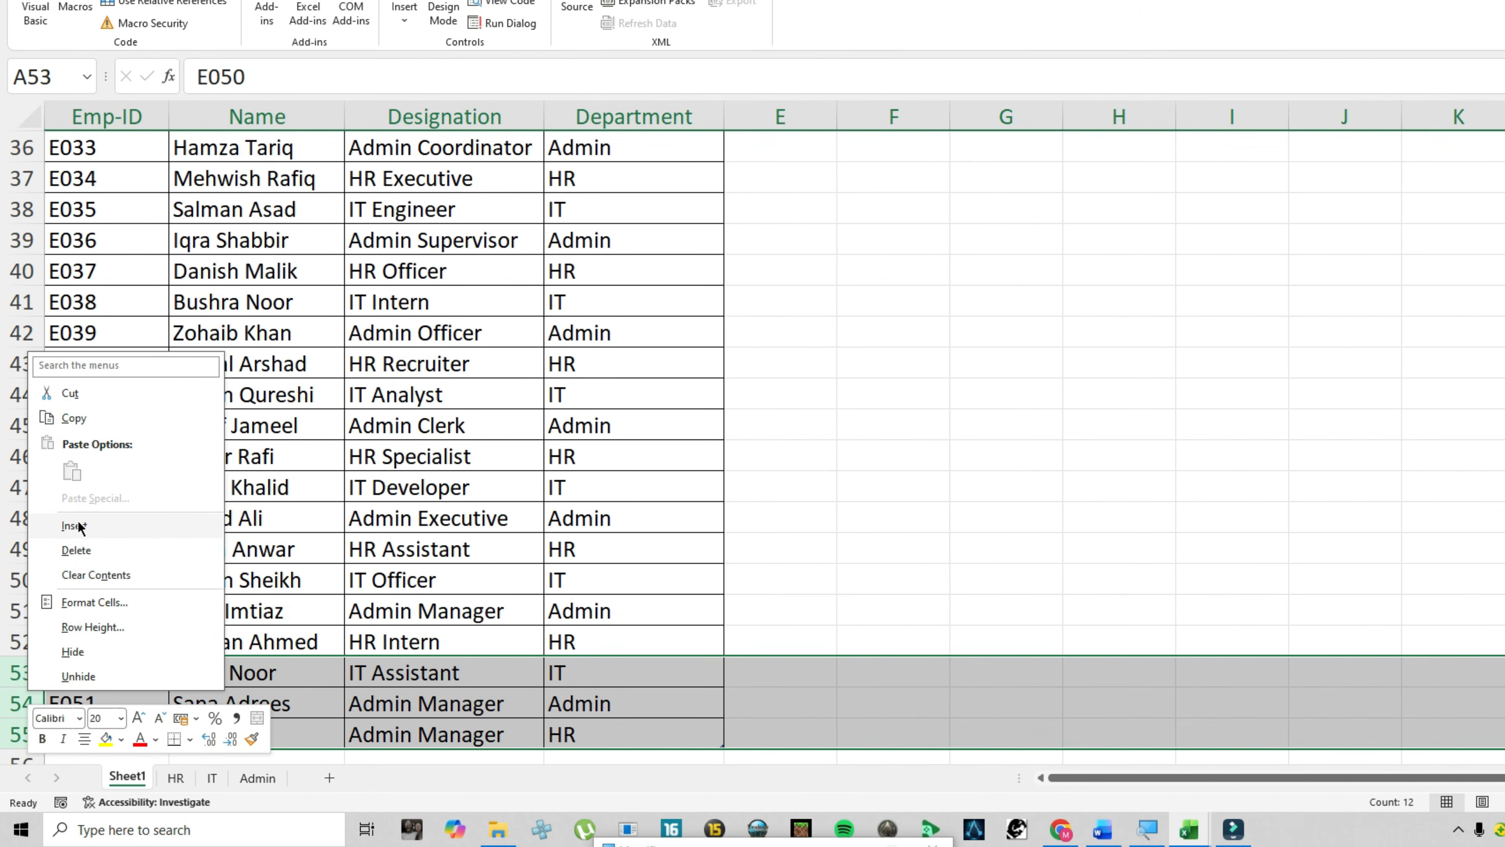
{"action": "left_click", "coordinate": [83, 555]}
Reactivate the HR, IT and Admin sheets to refresh their filtered lists and check the last rows of each.
{"action": "left_click", "coordinate": [176, 778]}
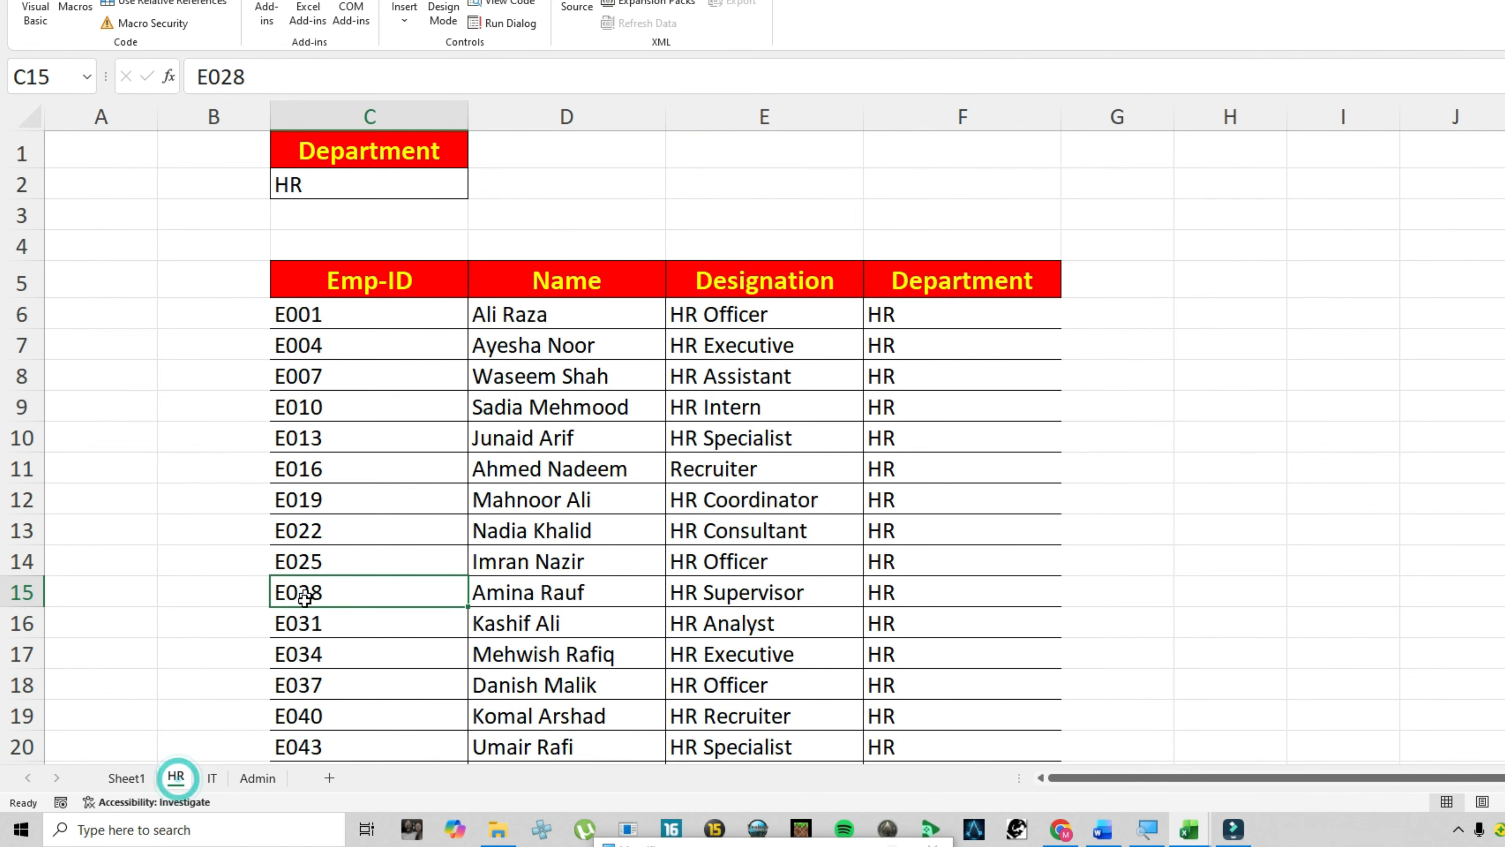
{"action": "scroll", "coordinate": [316, 648], "scroll_direction": "down", "scroll_amount": 4}
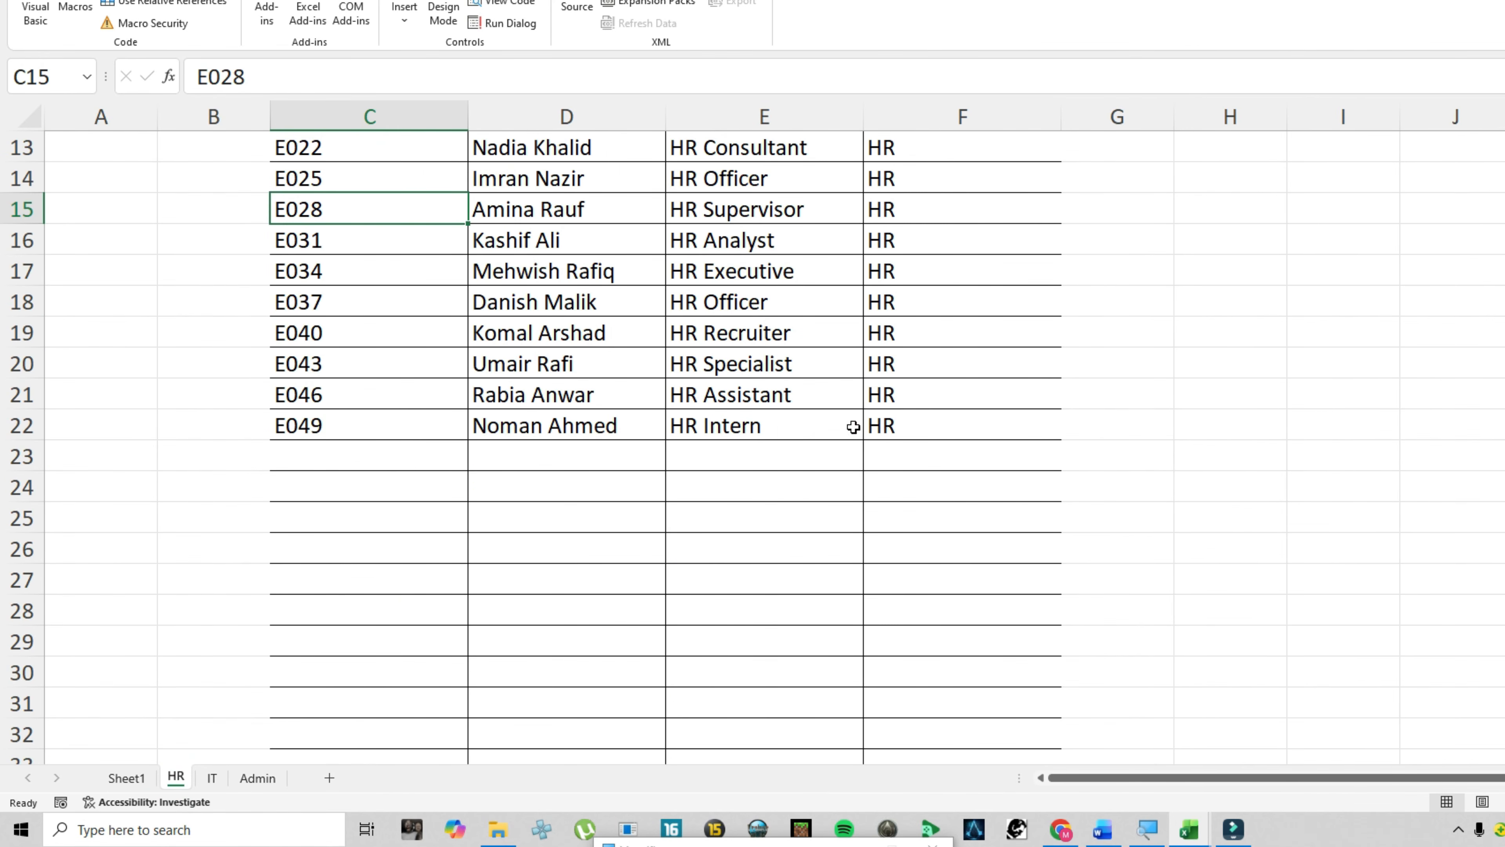
{"action": "left_click", "coordinate": [212, 778]}
{"action": "scroll", "coordinate": [347, 580], "scroll_direction": "down", "scroll_amount": 3}
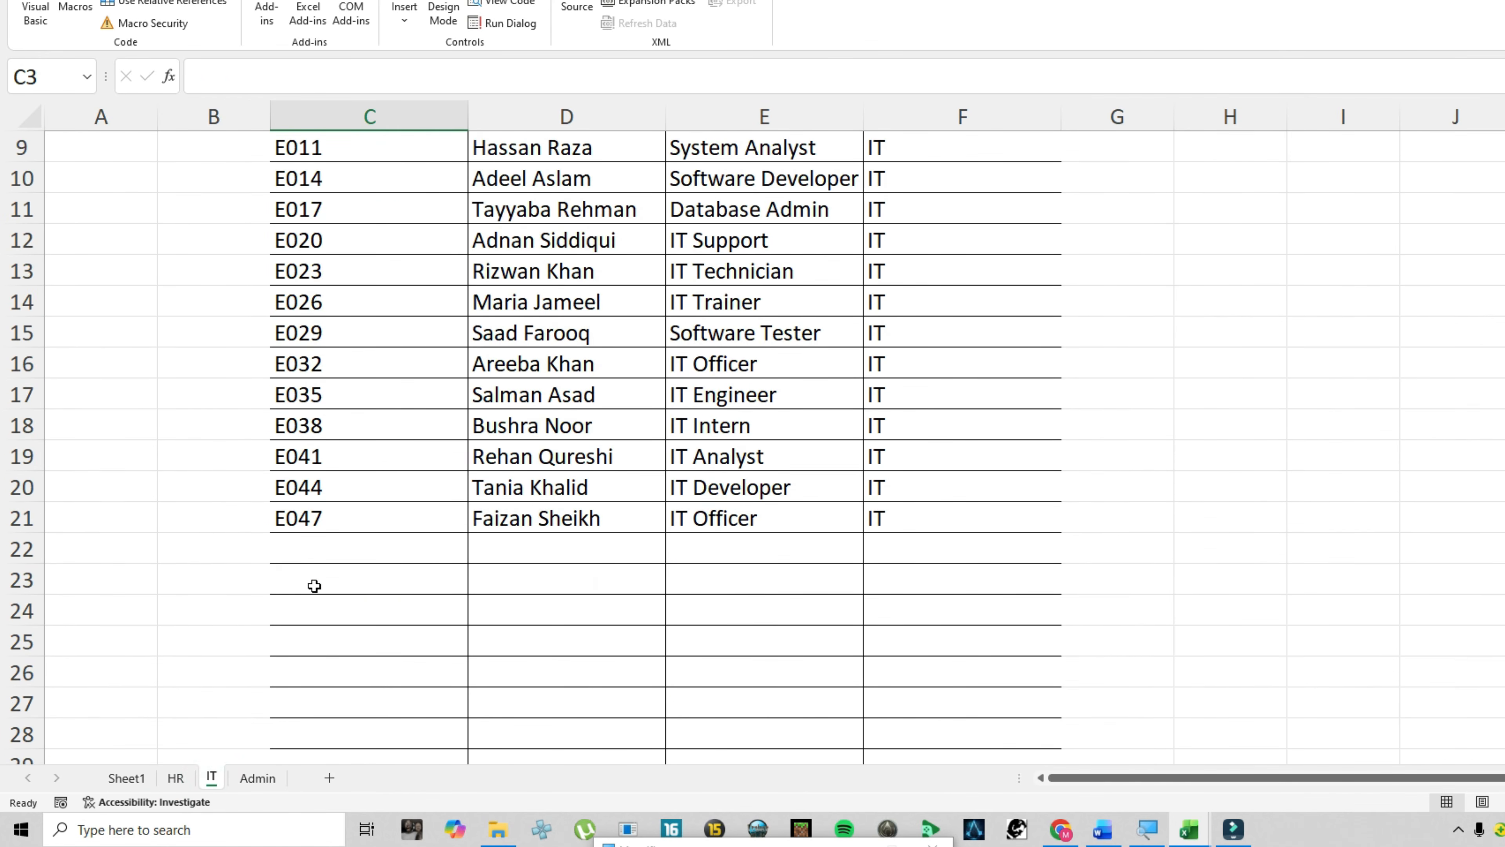
{"action": "left_click", "coordinate": [258, 777]}
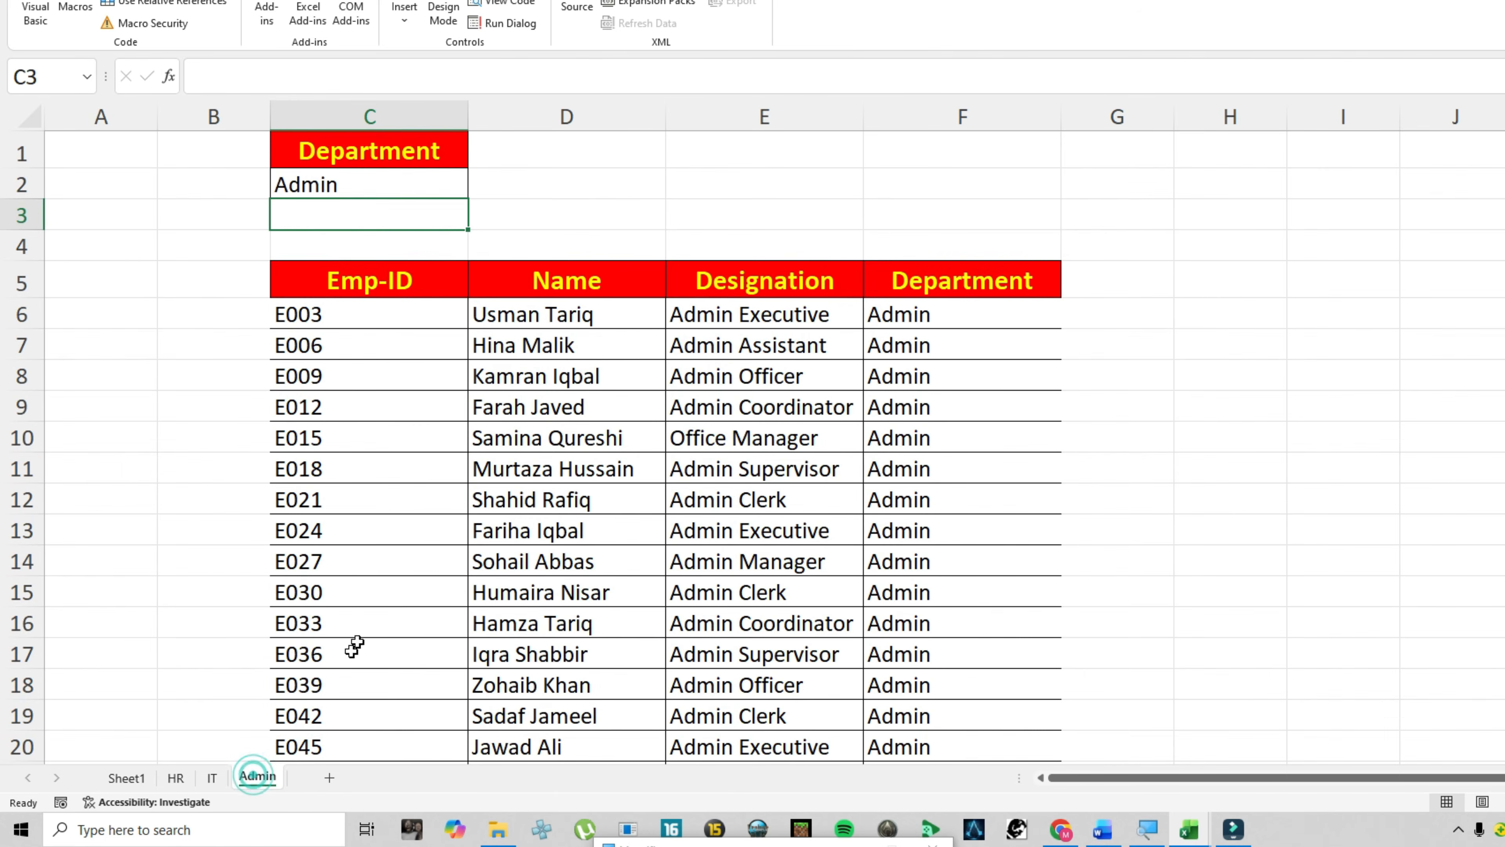
{"action": "scroll", "coordinate": [401, 610], "scroll_direction": "down", "scroll_amount": 3}
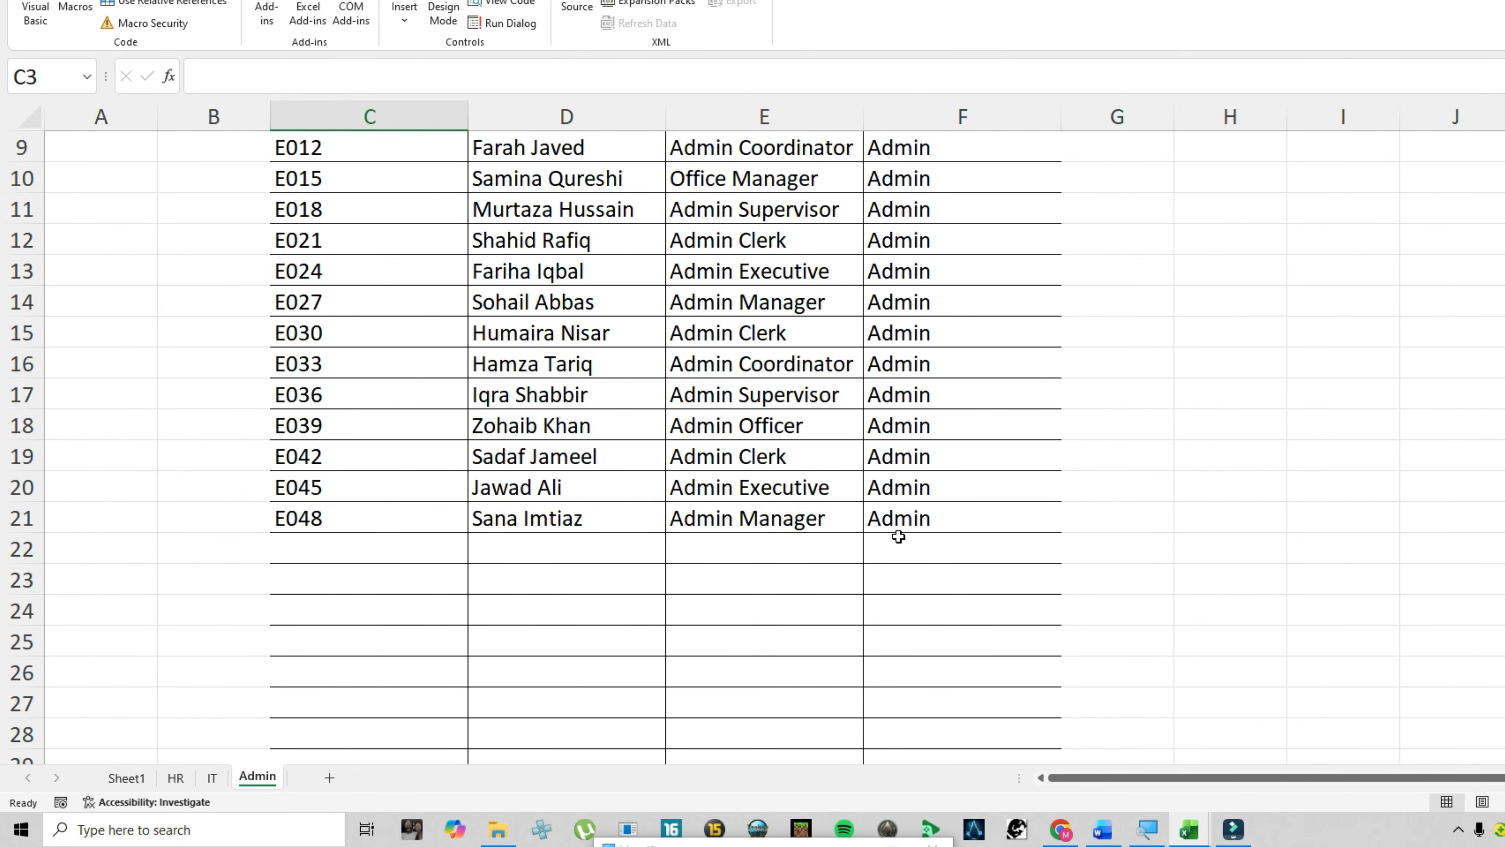
{"action": "left_click", "coordinate": [212, 778]}
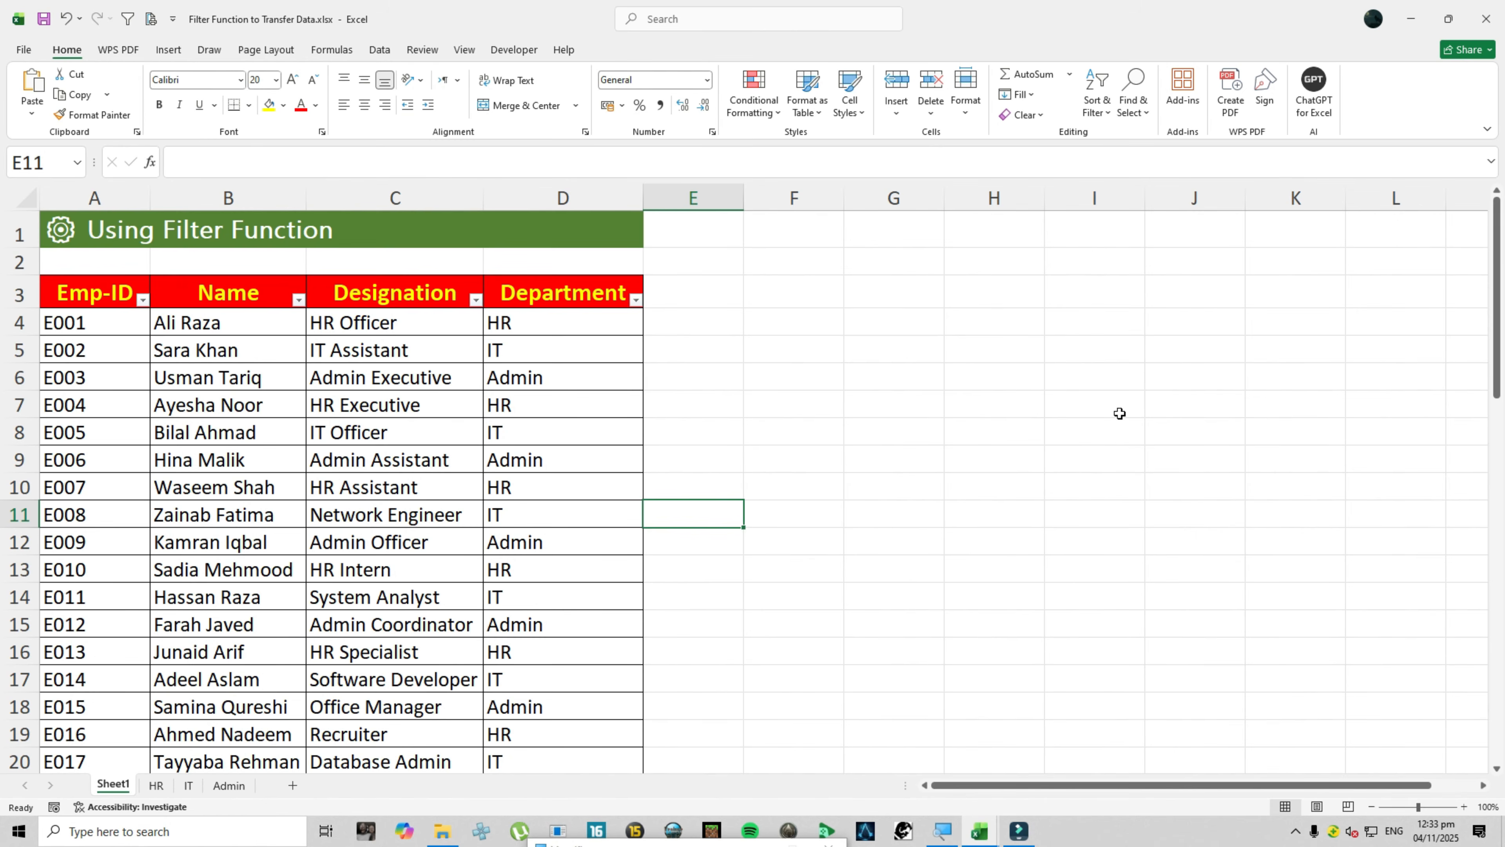